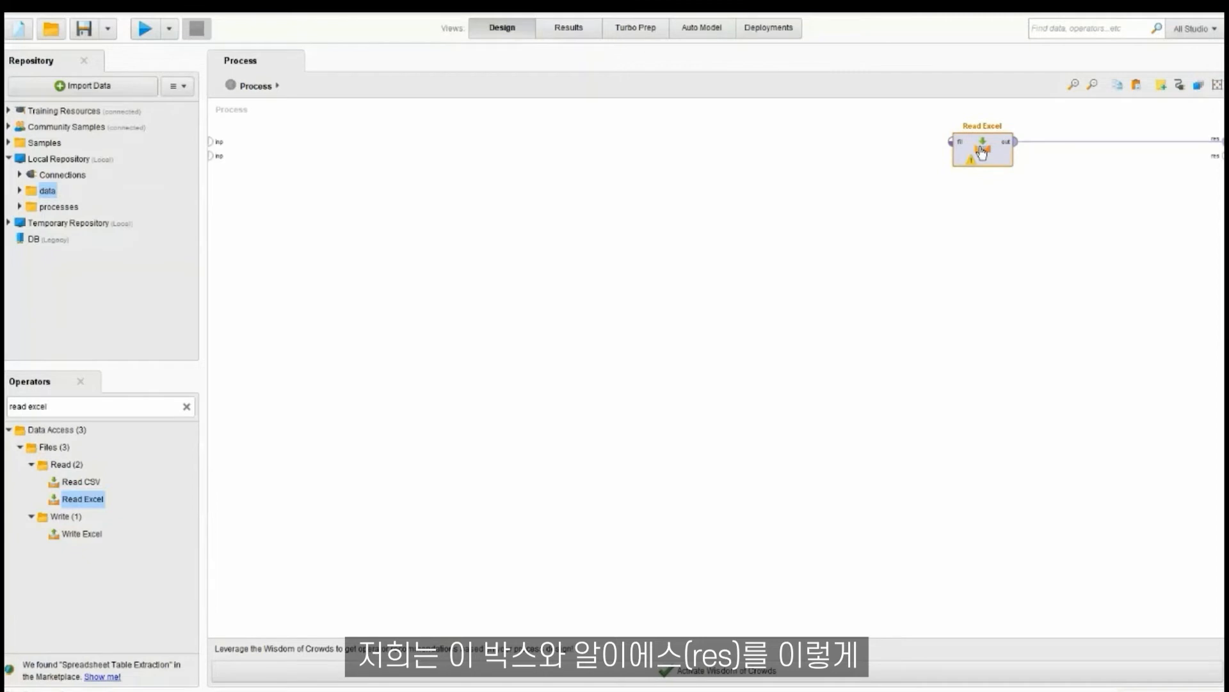
# - Choose DA1_쓰레기 데이터.xlsx from the Local Repository's data folder as the source file for Read Excel
pyautogui.doubleClick(449, 235)
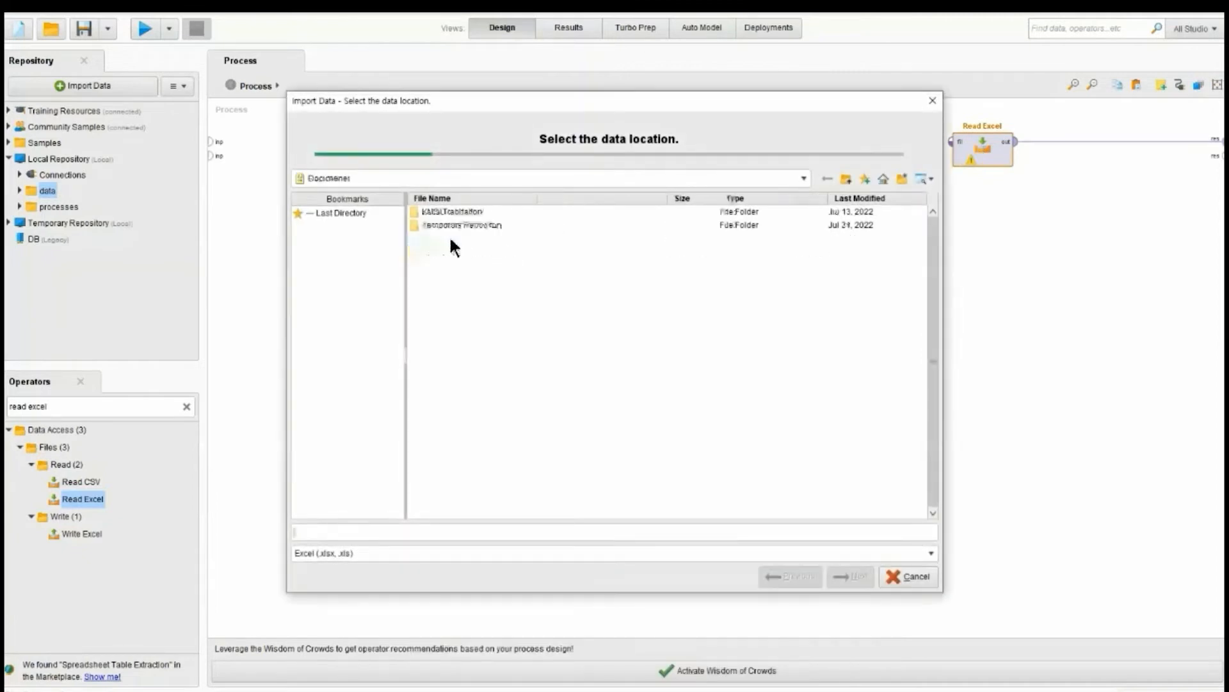
pyautogui.click(435, 211)
pyautogui.doubleClick(436, 212)
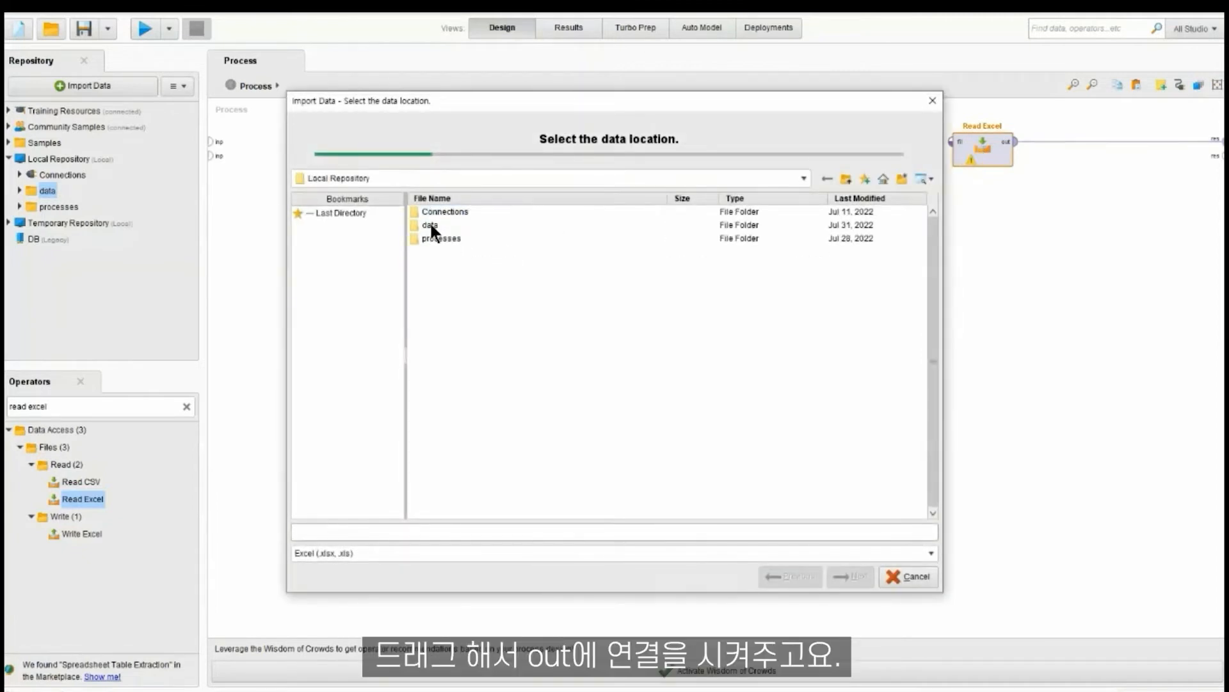
pyautogui.doubleClick(432, 225)
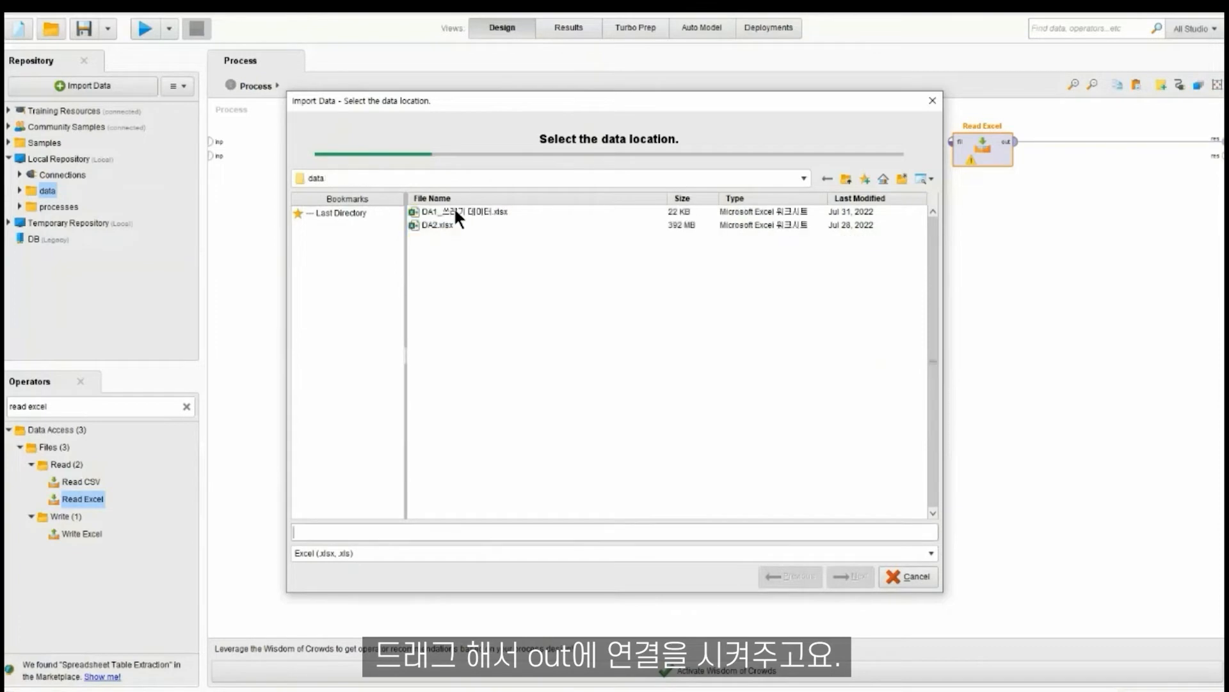
pyautogui.click(453, 207)
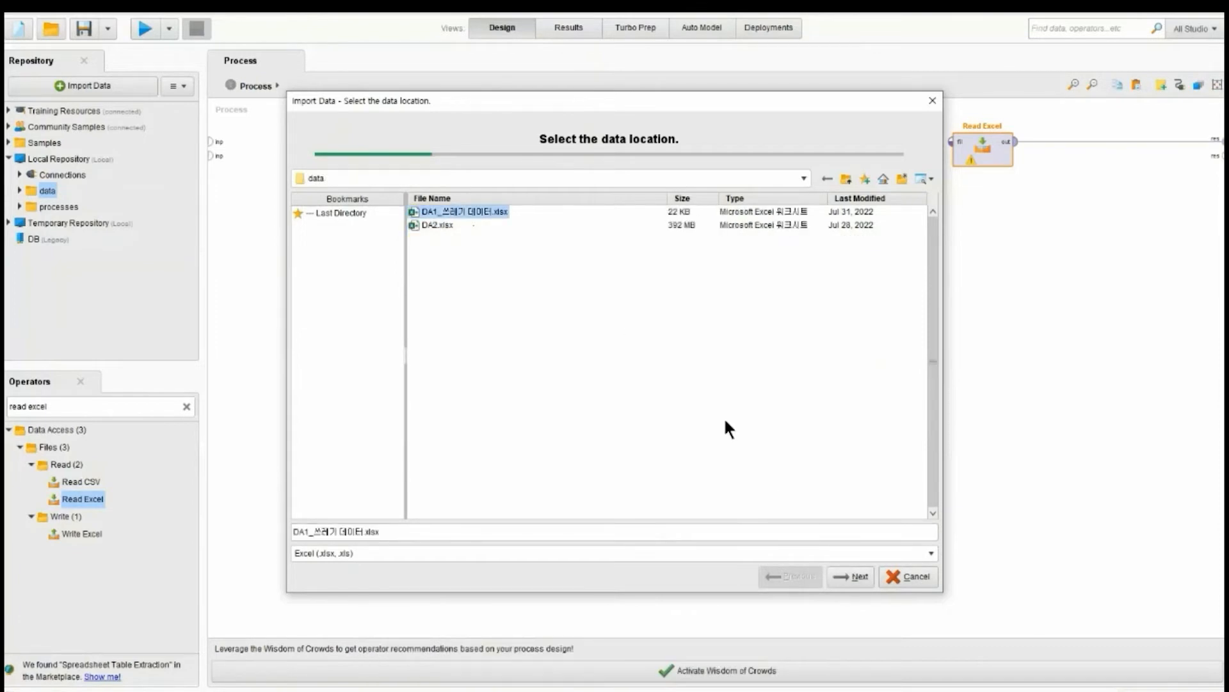
pyautogui.click(854, 574)
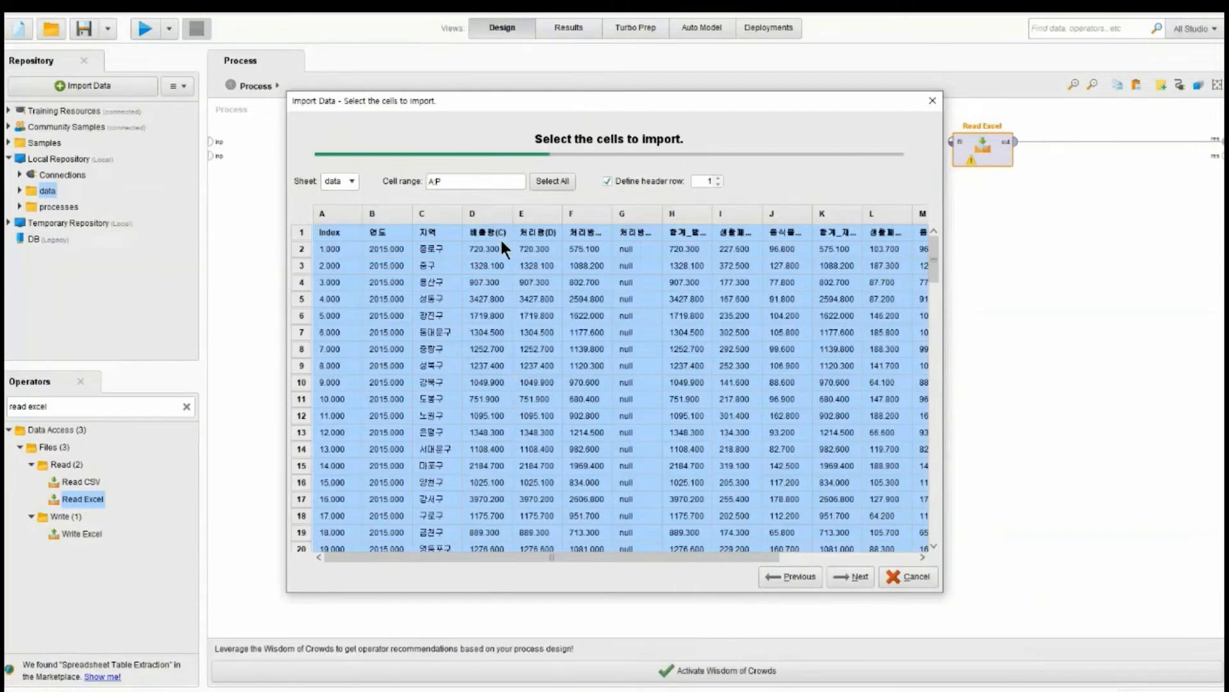
# - Select all cells in range A:P of the data sheet with row 1 as the header, and continue to column formatting
pyautogui.click(457, 233)
pyautogui.click(550, 181)
pyautogui.click(718, 178)
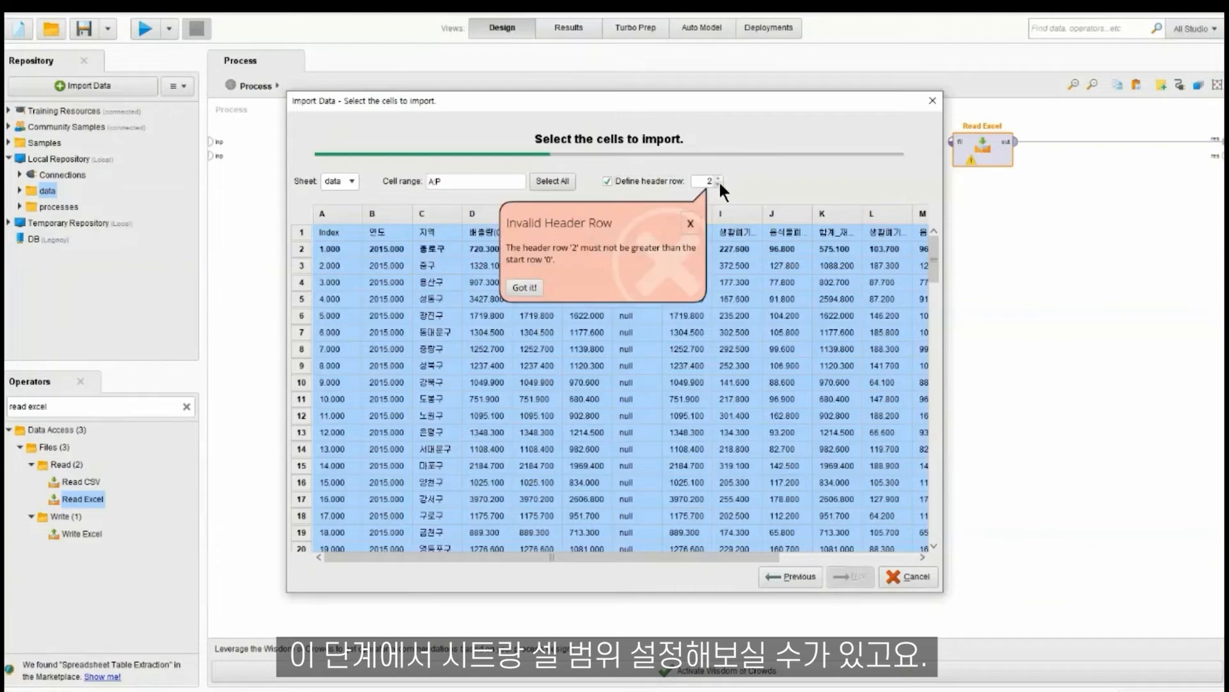
pyautogui.click(718, 181)
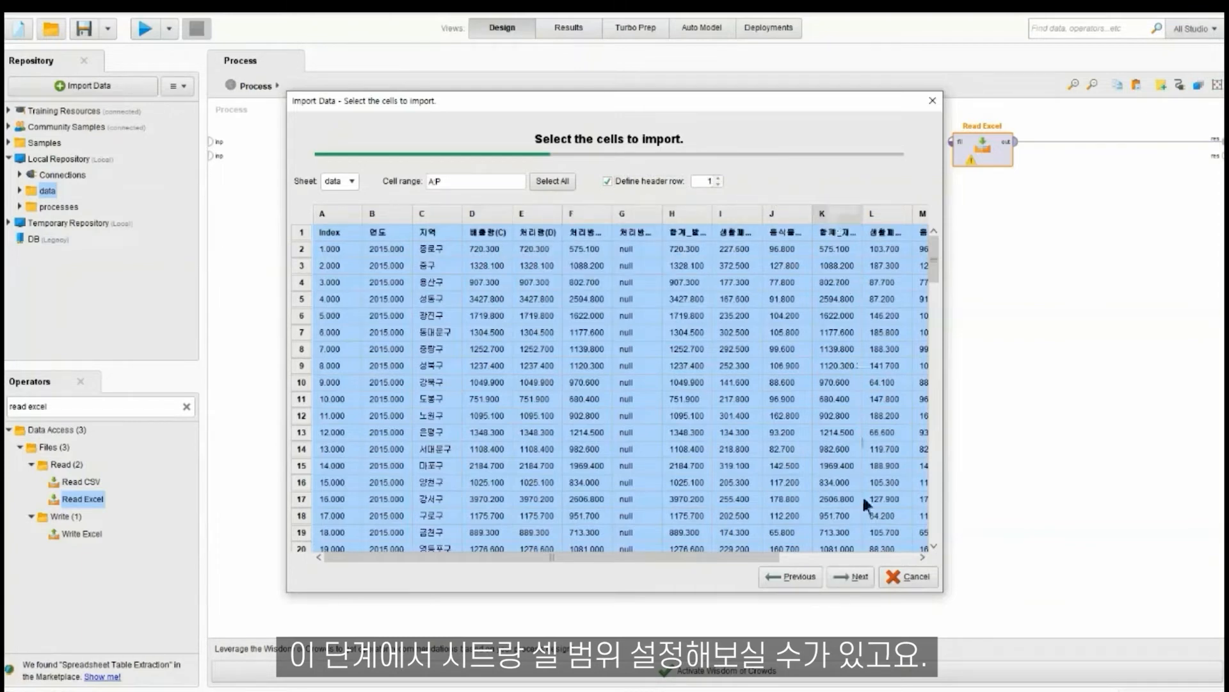
pyautogui.click(858, 576)
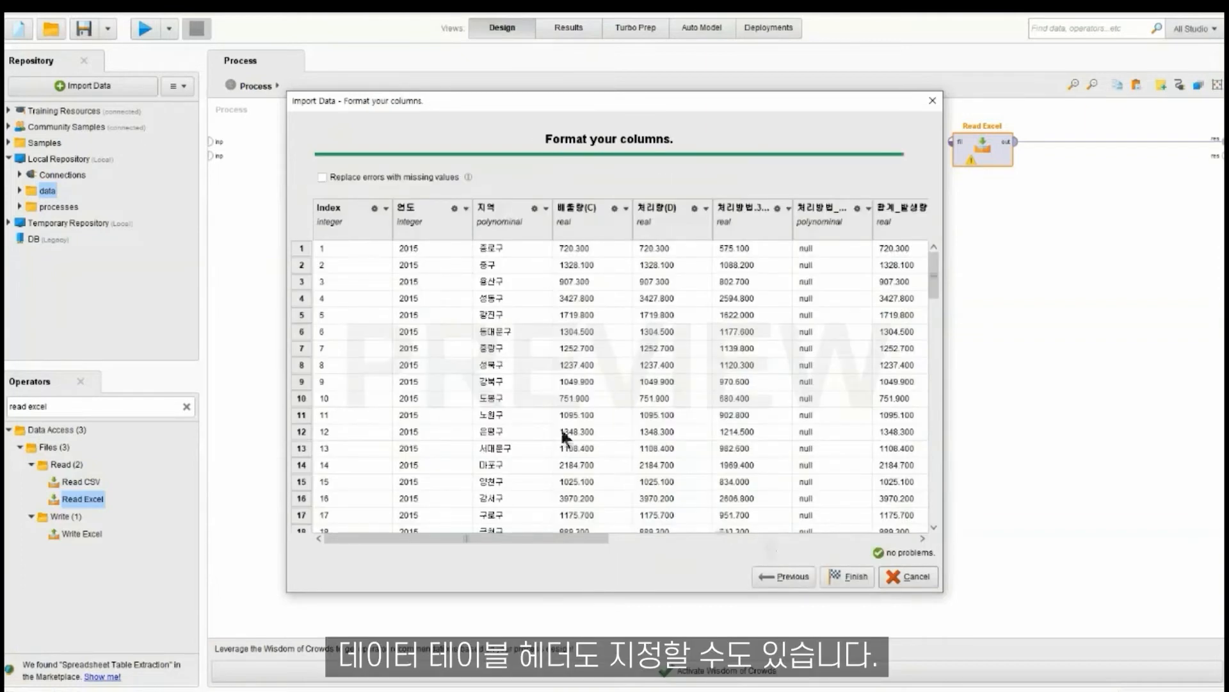
# - Examine the type, role and rename options for the Index column without changing them
pyautogui.click(382, 209)
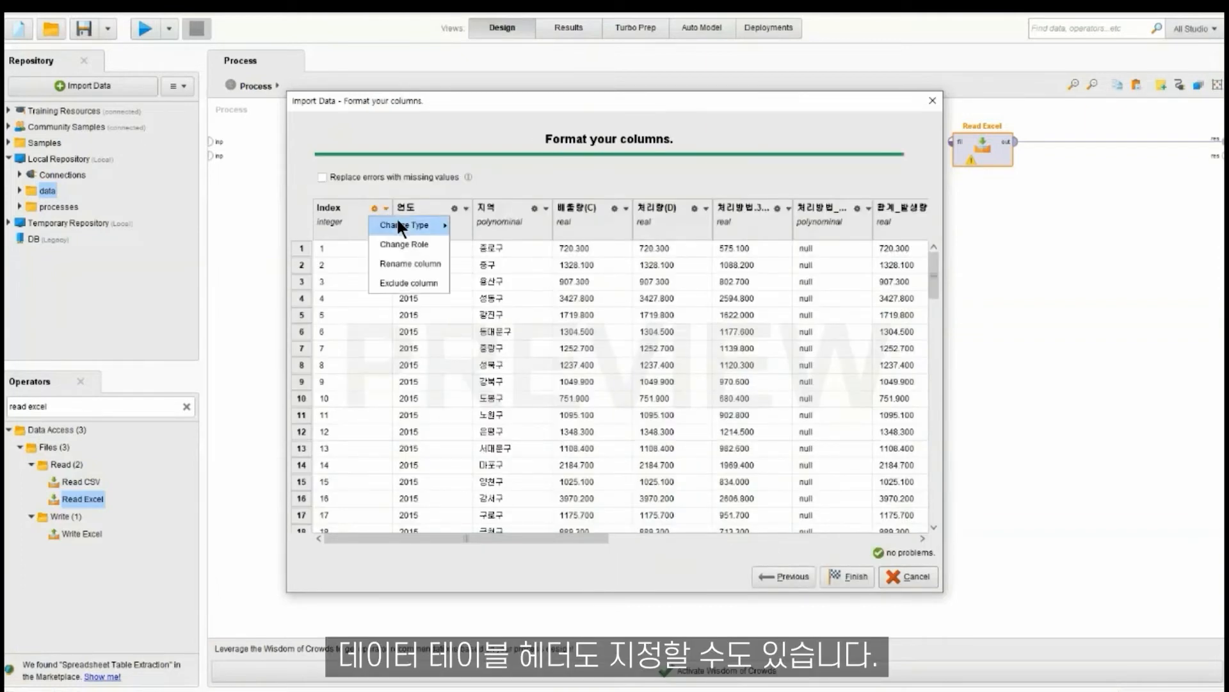
pyautogui.moveTo(402, 225)
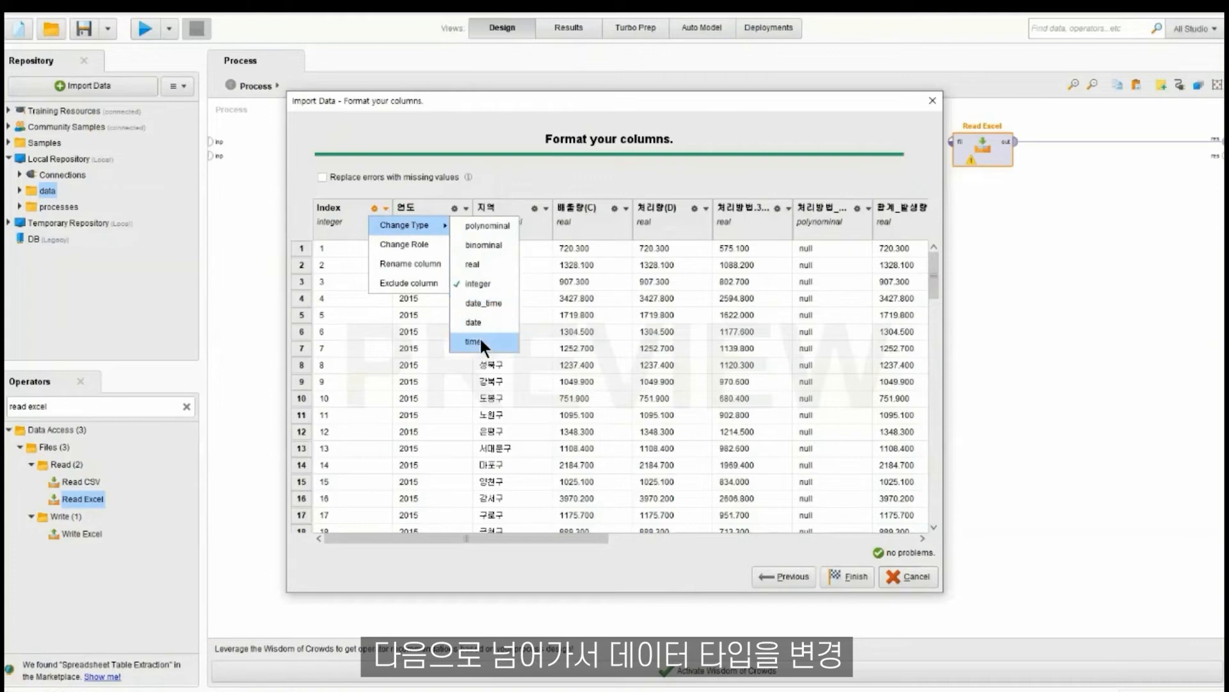
pyautogui.click(412, 246)
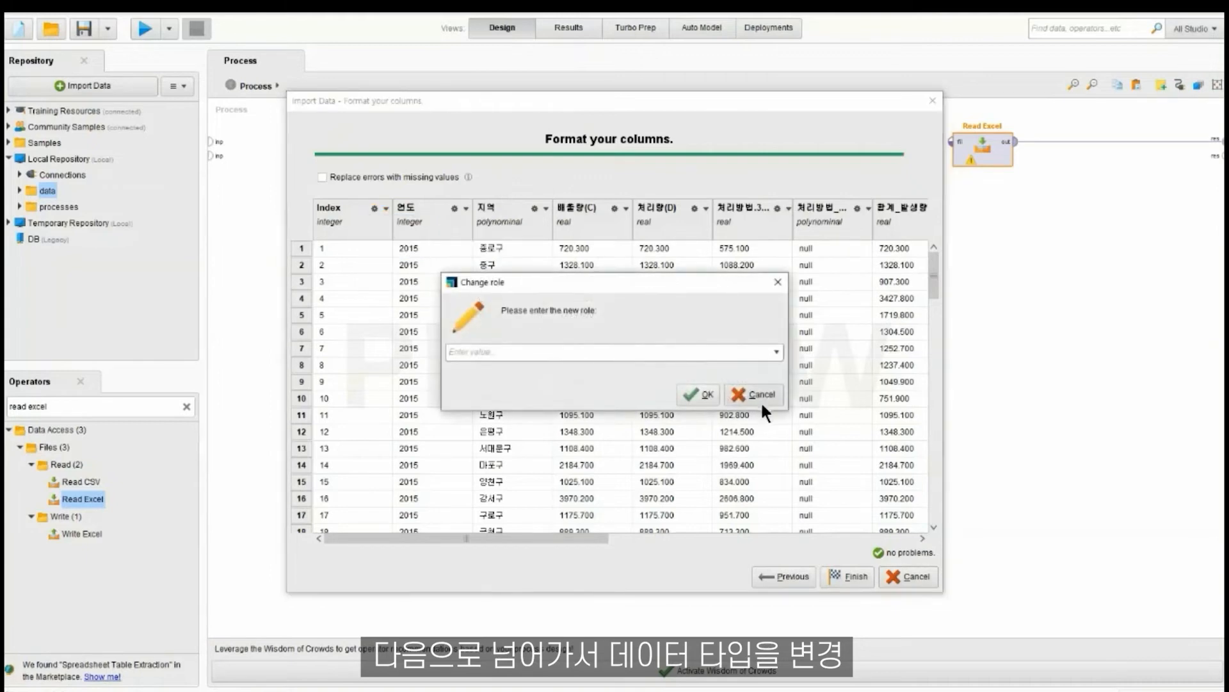
pyautogui.click(762, 396)
pyautogui.click(385, 208)
pyautogui.click(394, 225)
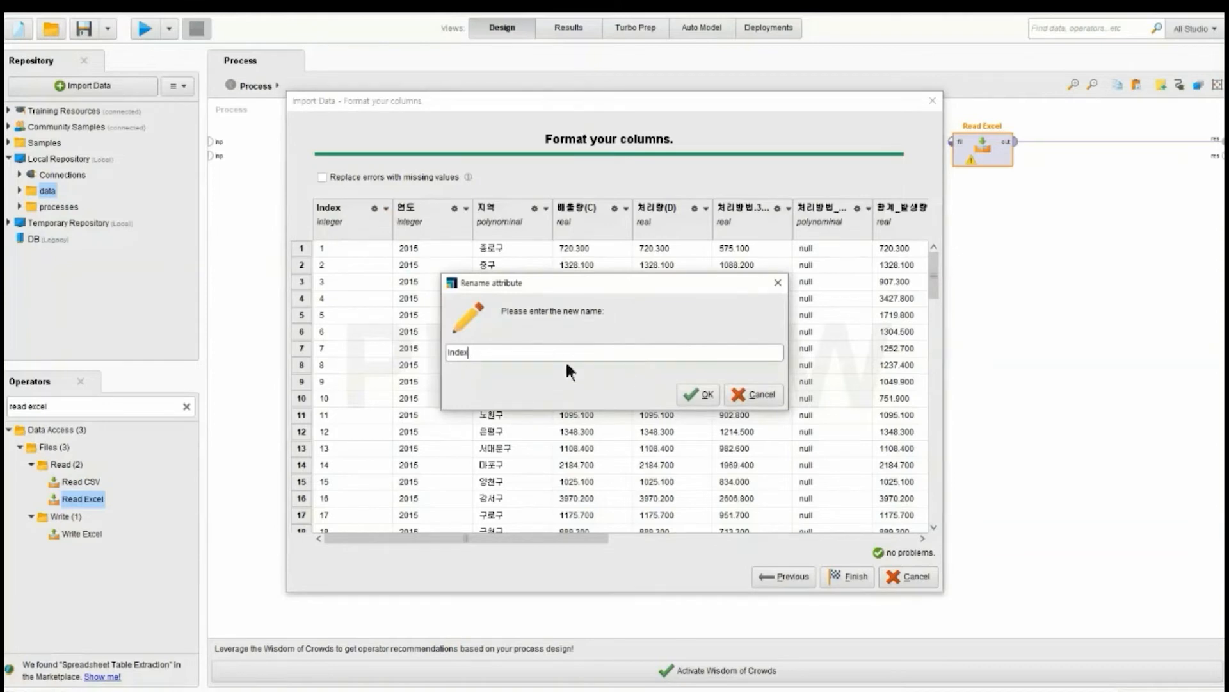
pyautogui.click(751, 394)
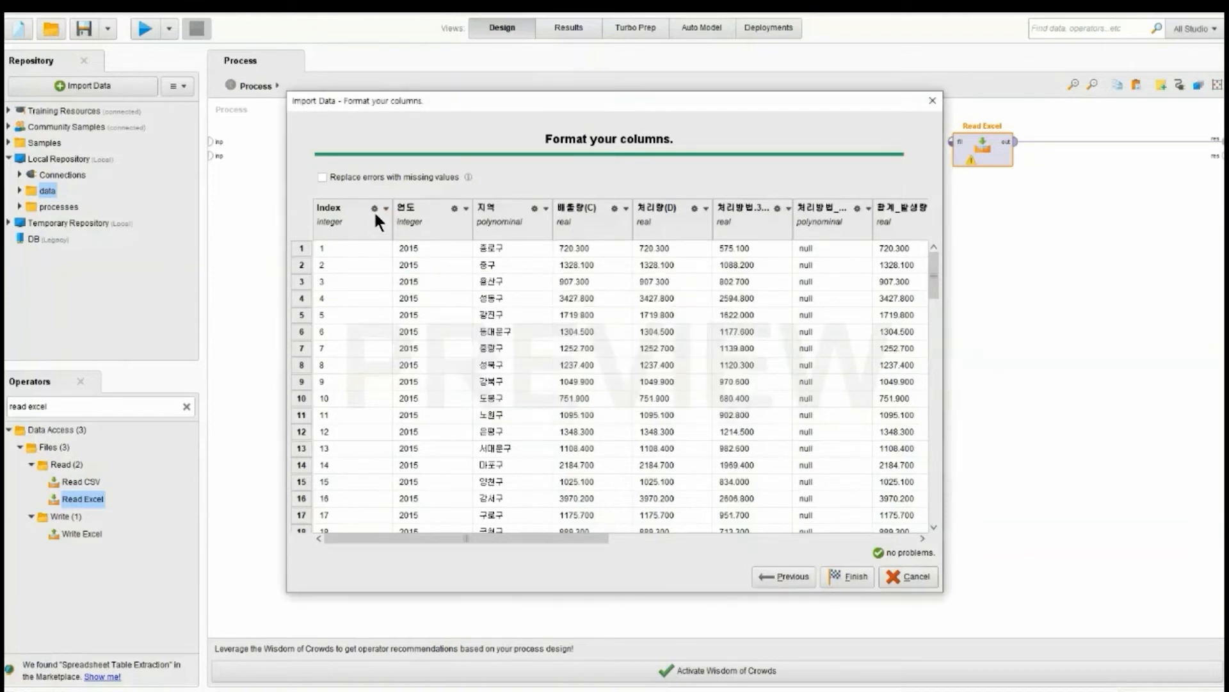
# - Try excluding the Index column from the import, and include it again
pyautogui.click(385, 206)
pyautogui.click(410, 279)
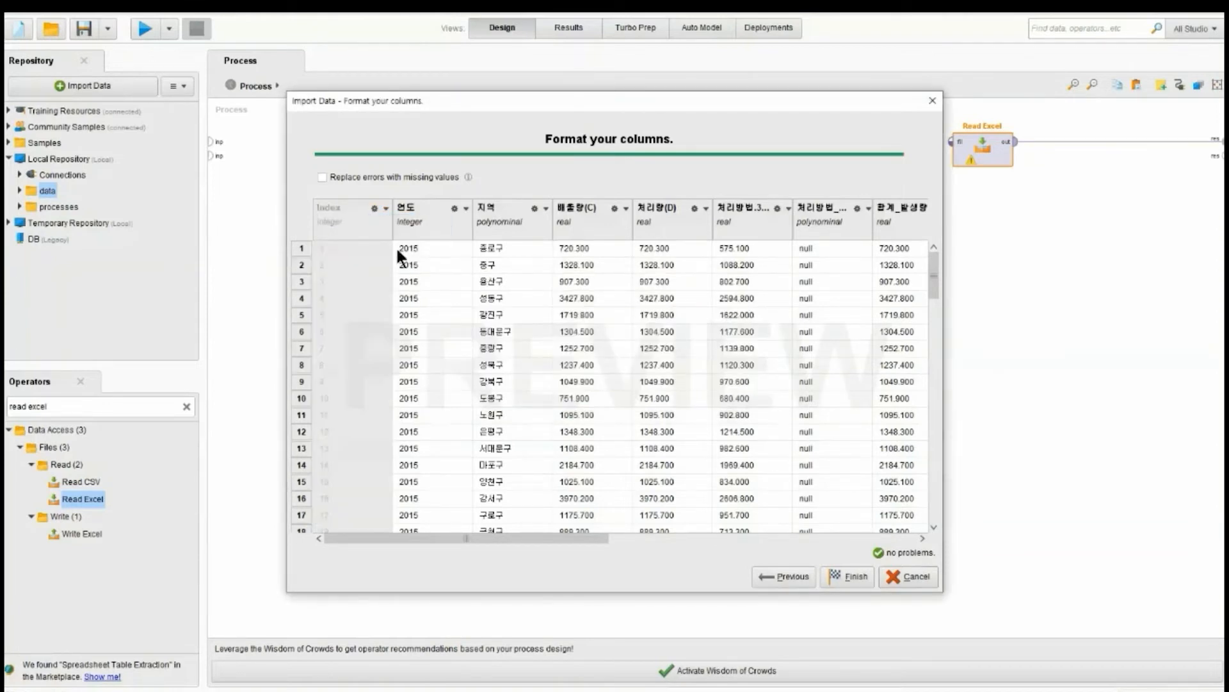
pyautogui.click(386, 208)
pyautogui.click(403, 280)
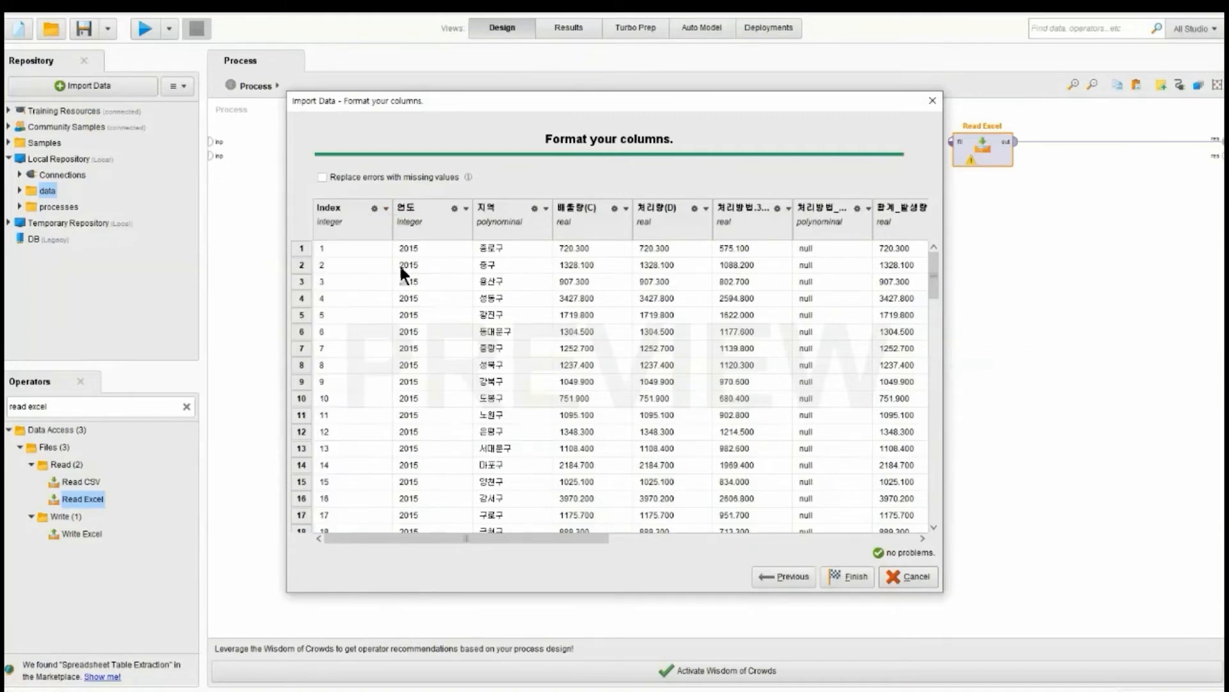
# - Try the option to replace errors with missing values, and turn it back off
pyautogui.click(382, 178)
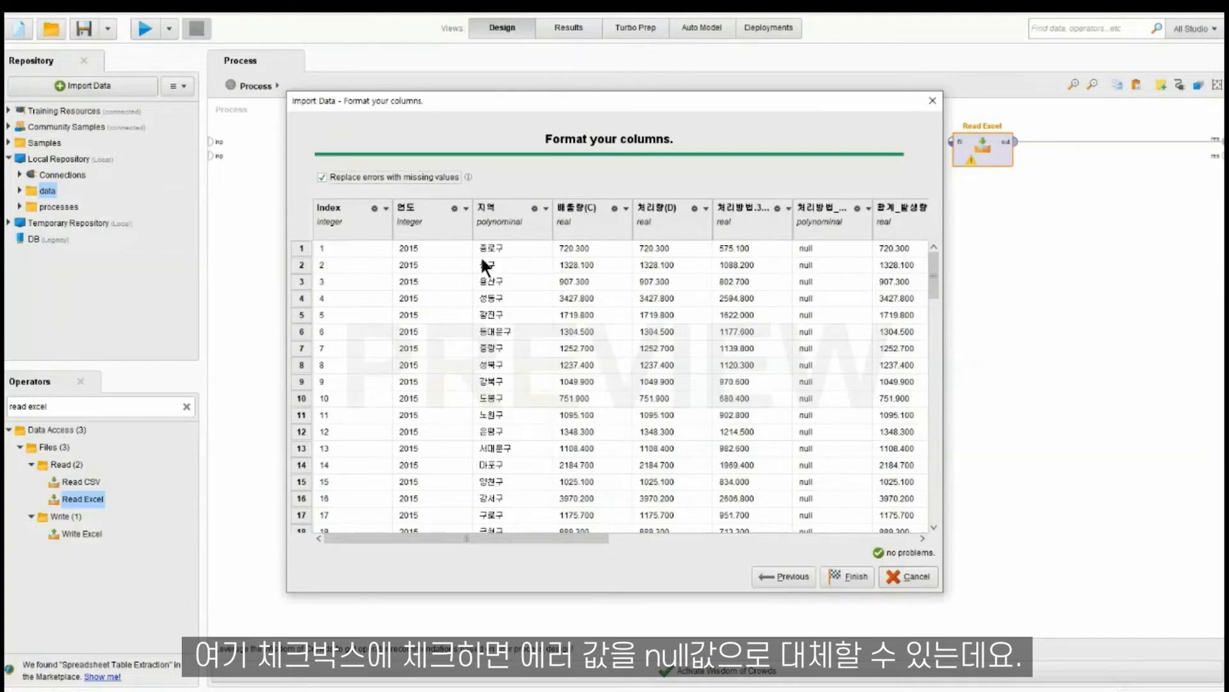
pyautogui.scroll(-3, 571, 328)
pyautogui.scroll(3, 533, 350)
pyautogui.click(405, 182)
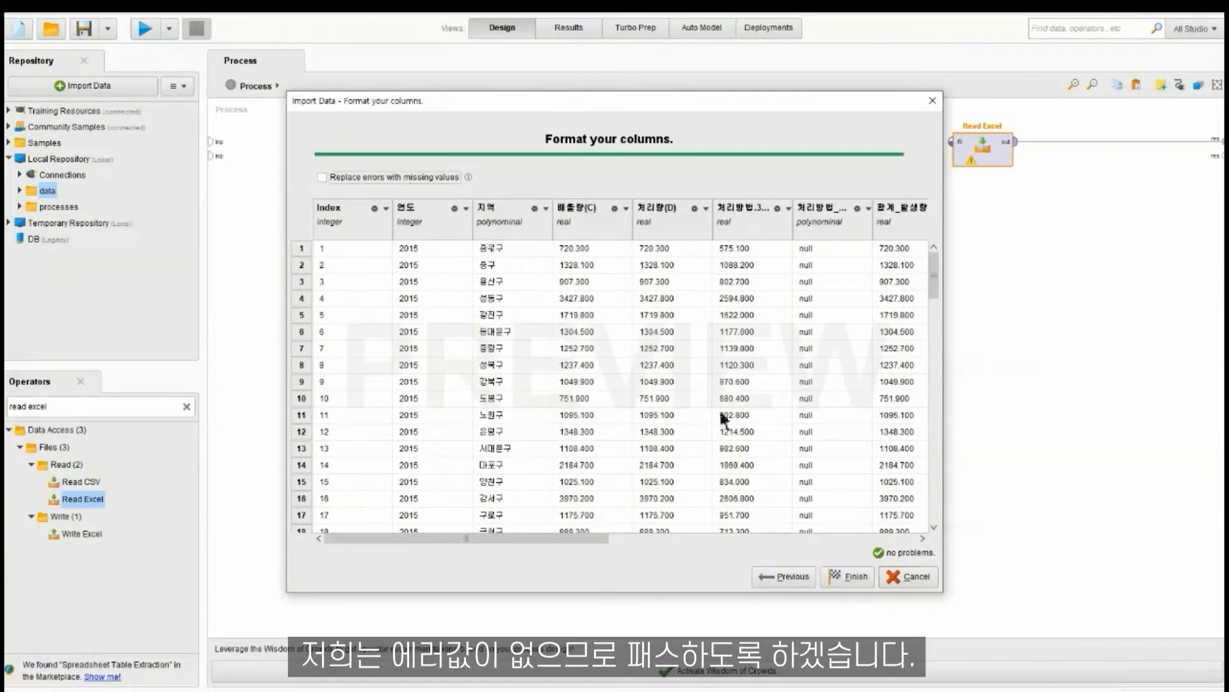
# - Finish the Excel import configuration and run the process with Read Excel moved closer to the middle of the canvas
pyautogui.click(847, 576)
pyautogui.moveTo(962, 162); pyautogui.dragTo(739, 162)
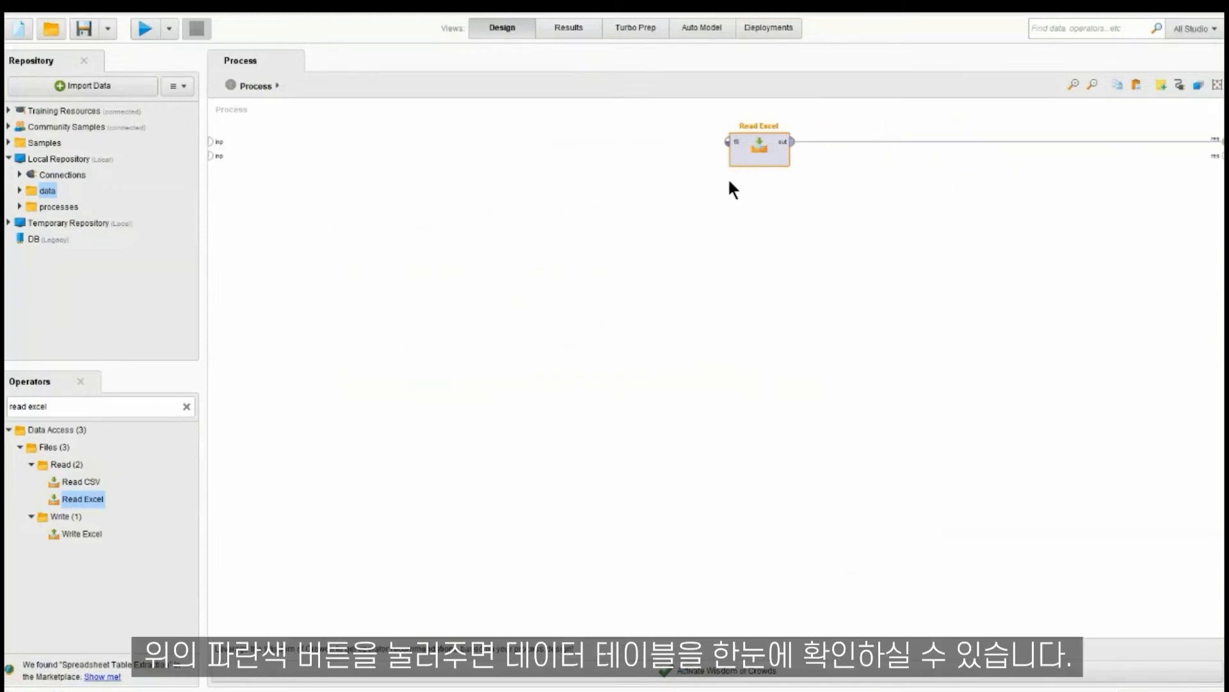
pyautogui.click(144, 31)
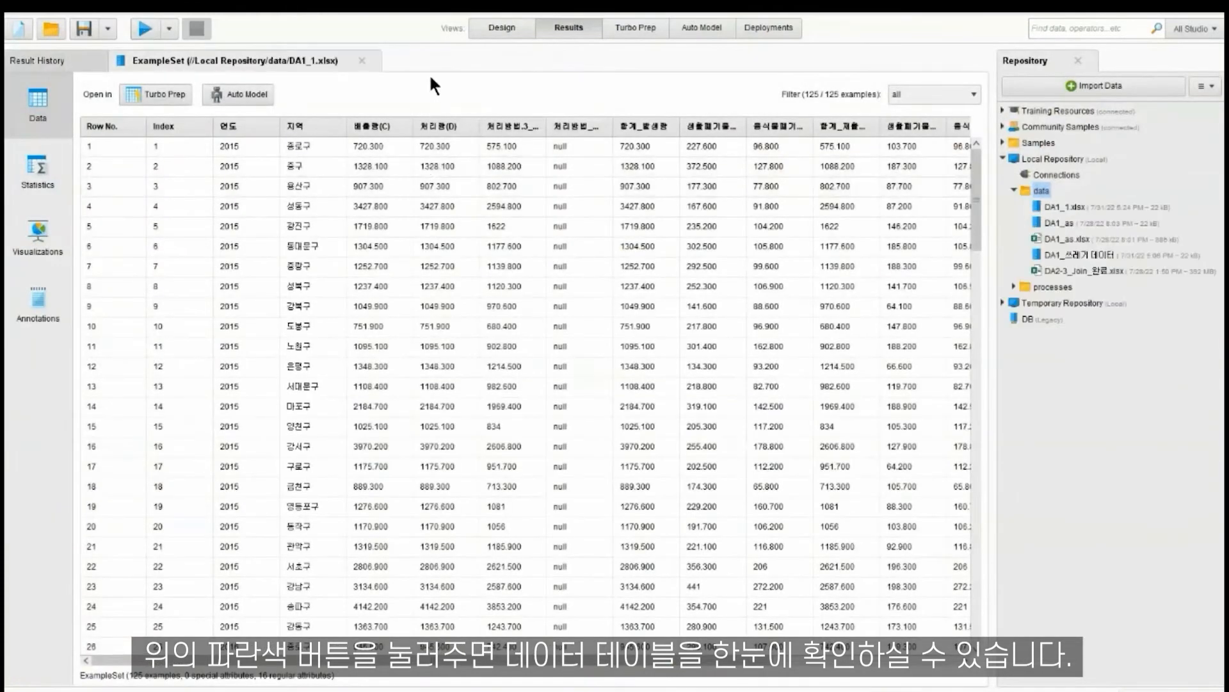
# - Start a new data import from the Load Data page in Turbo Prep
pyautogui.click(635, 29)
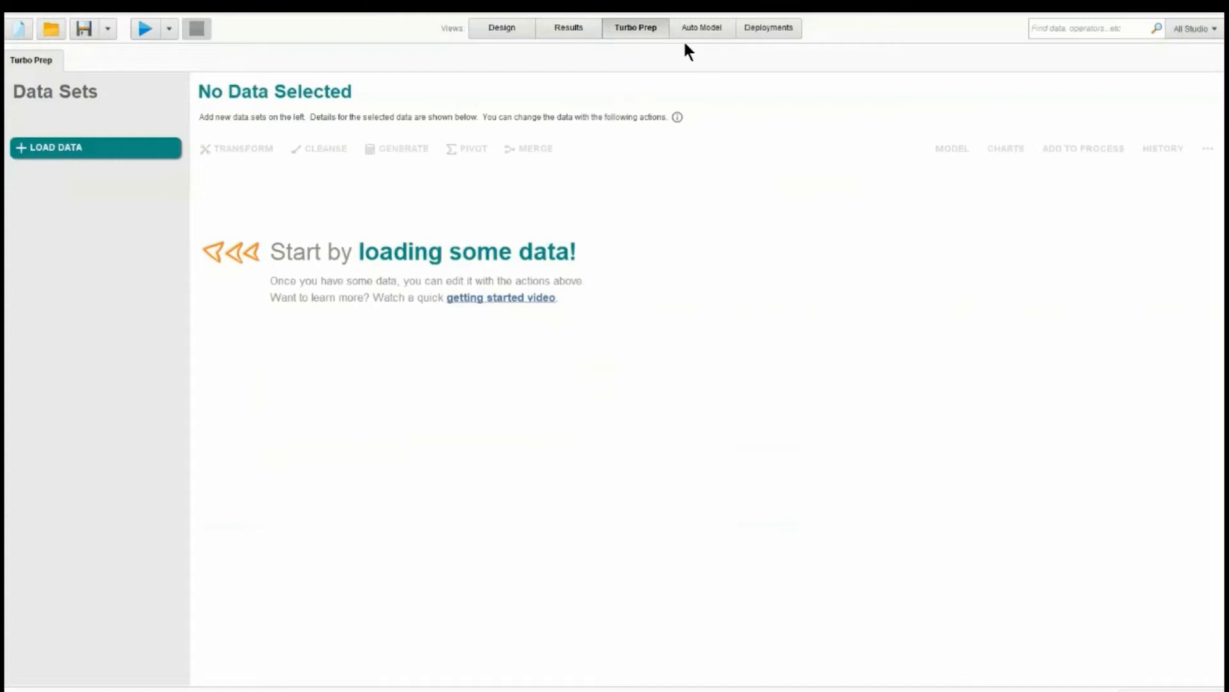
pyautogui.click(76, 147)
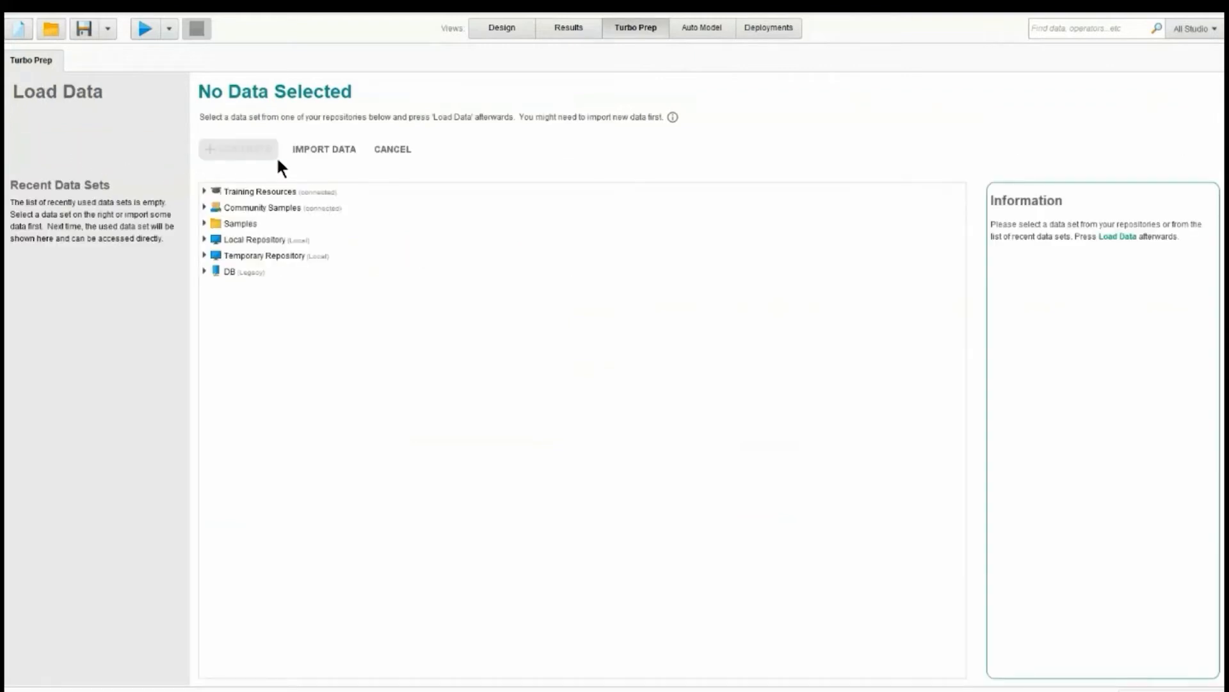
pyautogui.click(341, 150)
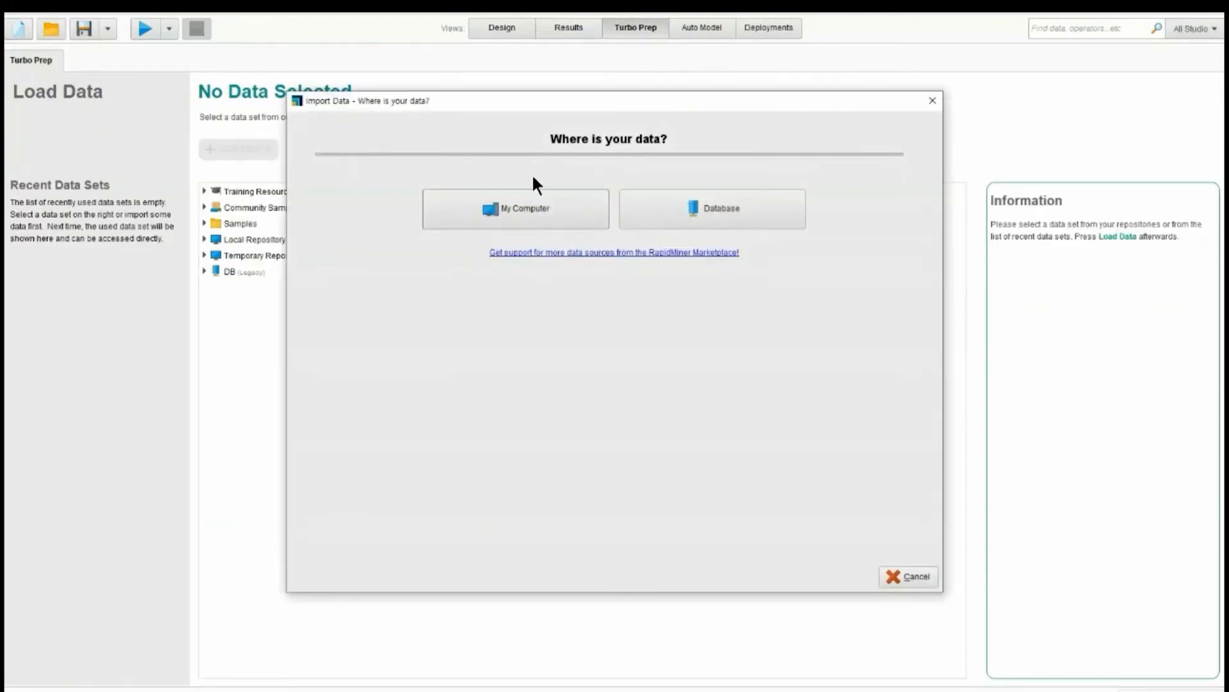
# - Examine the database connections under Local Repository and Temporary Repository, and return to the data source choice
pyautogui.click(739, 212)
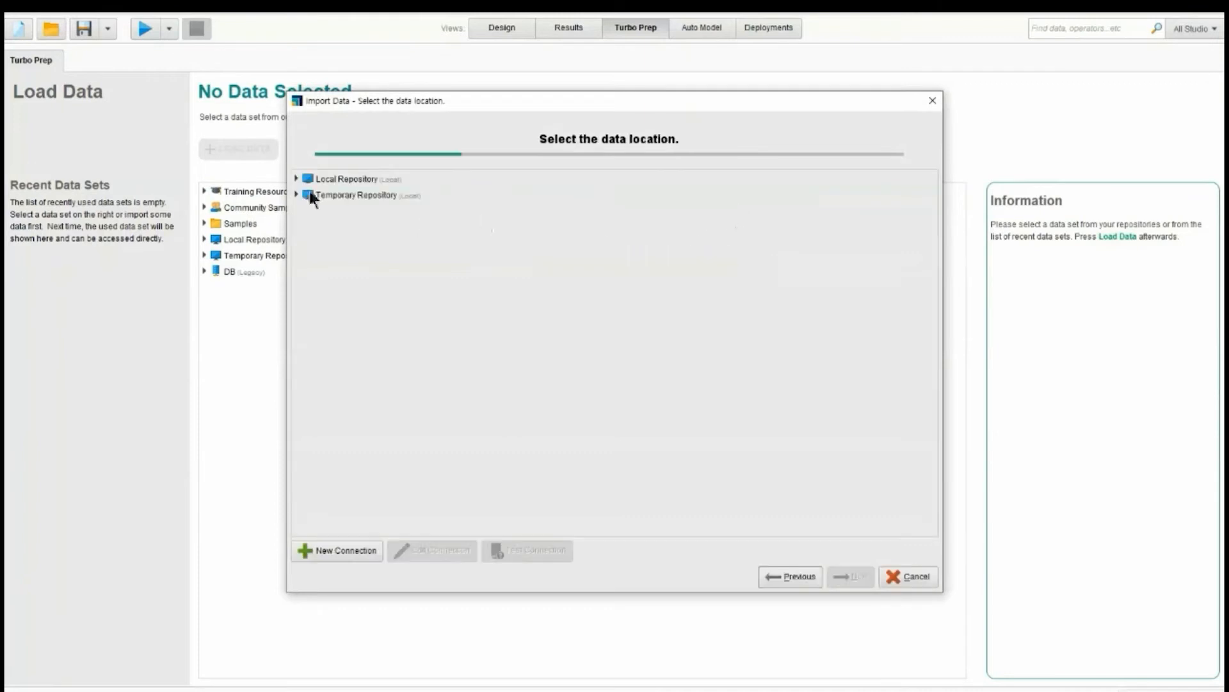
pyautogui.click(293, 179)
pyautogui.click(296, 179)
pyautogui.click(346, 195)
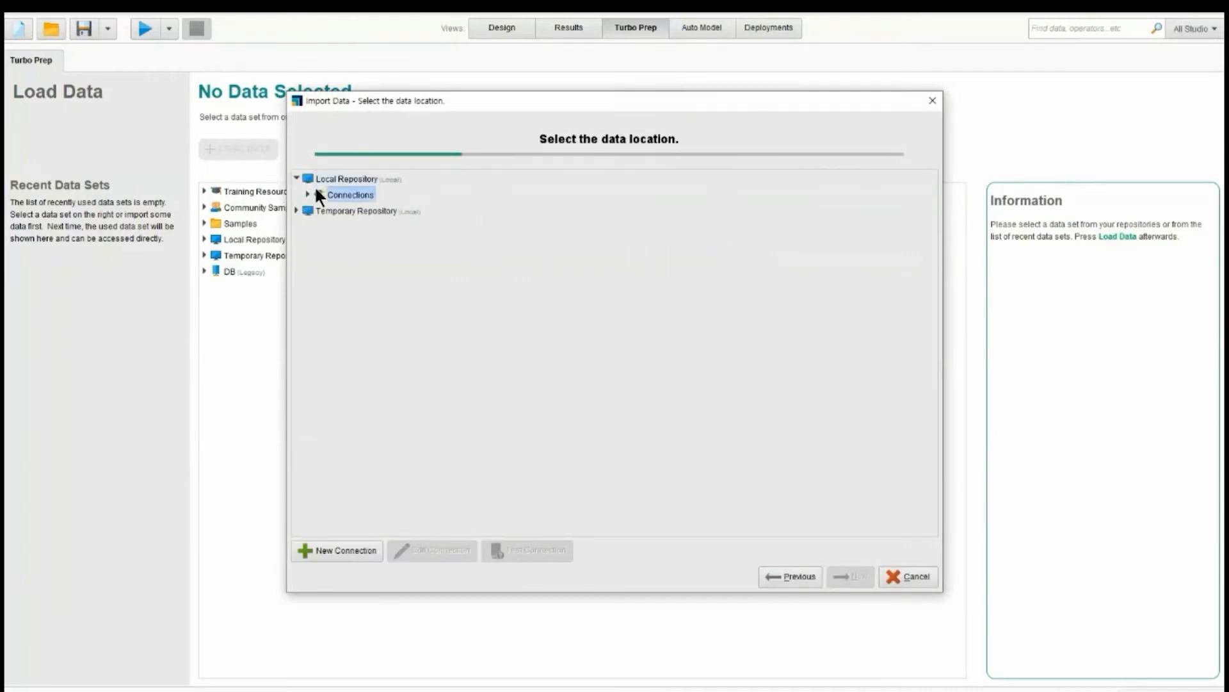
pyautogui.click(299, 179)
pyautogui.click(299, 178)
pyautogui.click(300, 178)
pyautogui.click(302, 194)
pyautogui.click(299, 195)
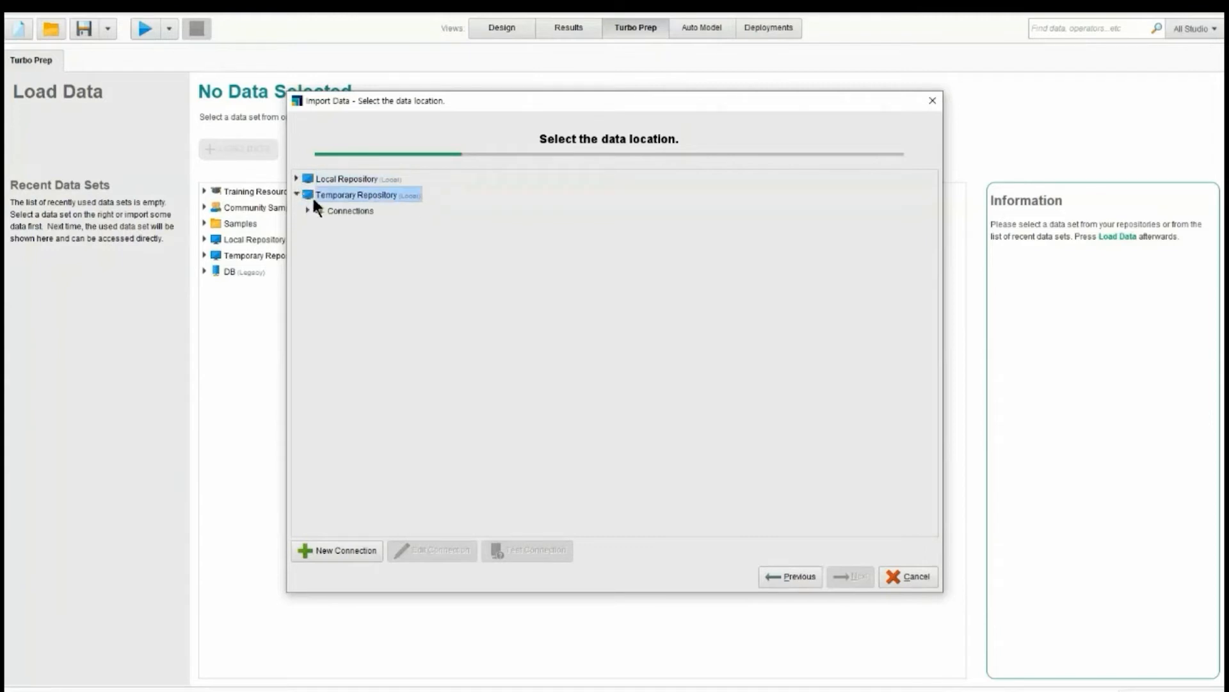
pyautogui.click(328, 210)
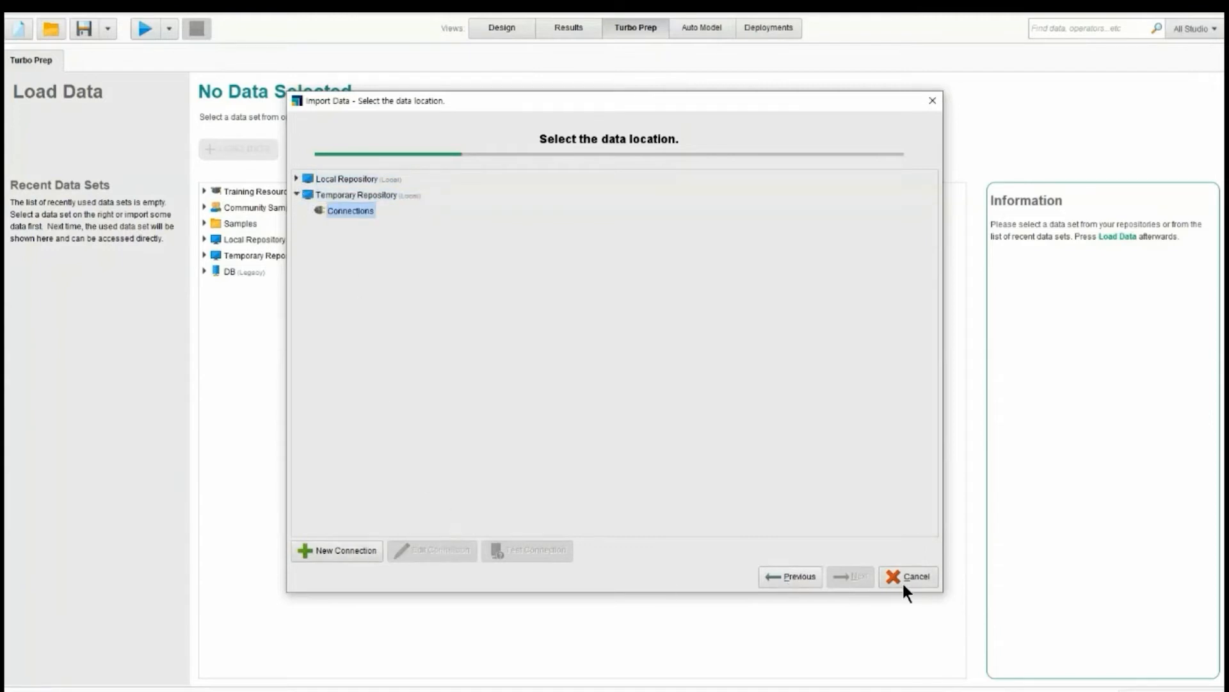
pyautogui.click(800, 579)
# - Import DA1_쓰레기 데이터.xlsx from the computer's RapidMiner > Local Repository > data folder
pyautogui.click(571, 206)
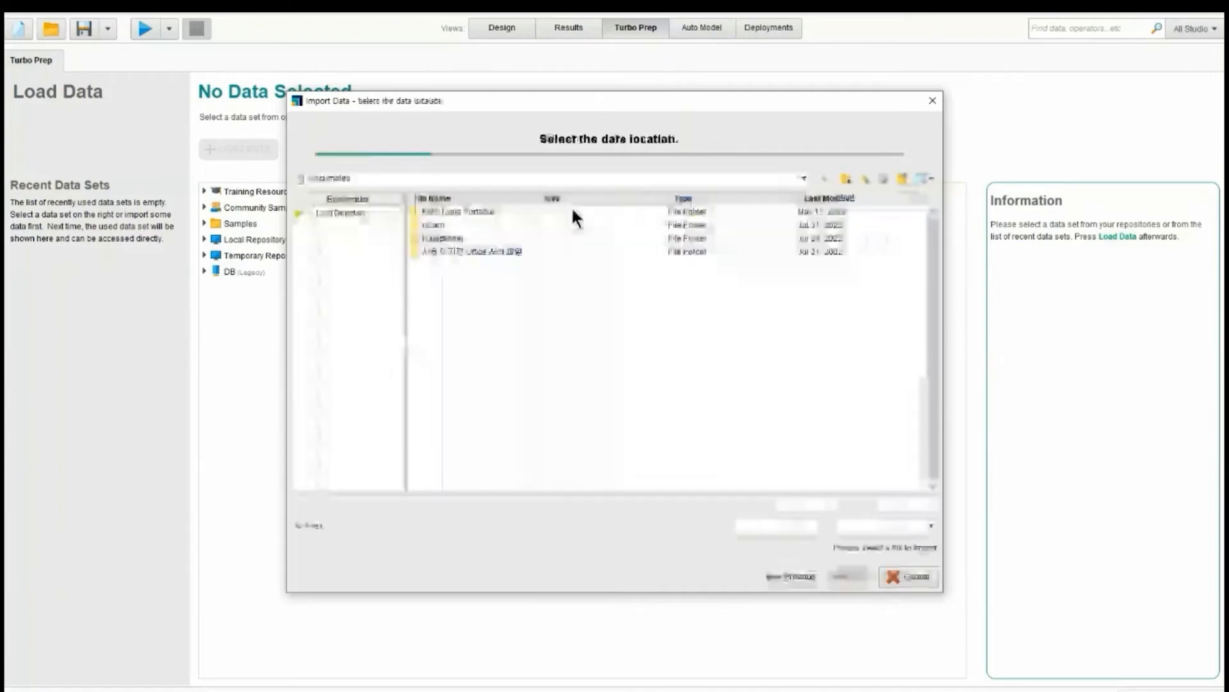
pyautogui.doubleClick(444, 237)
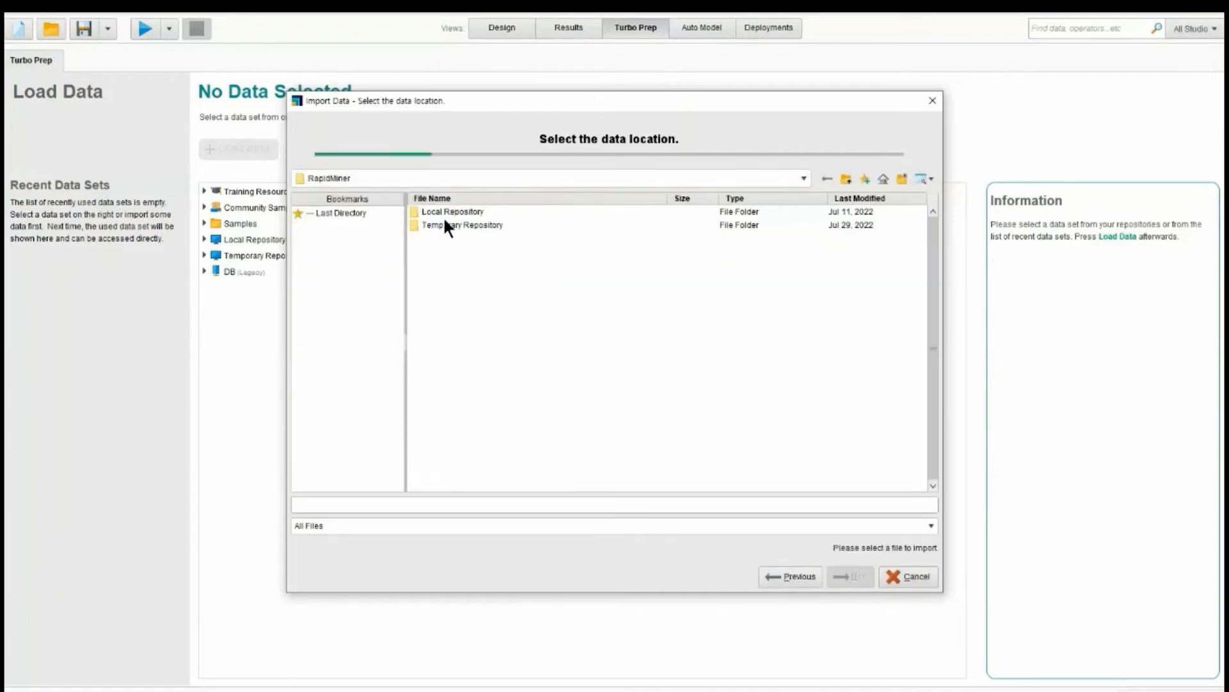
pyautogui.doubleClick(451, 212)
pyautogui.doubleClick(438, 224)
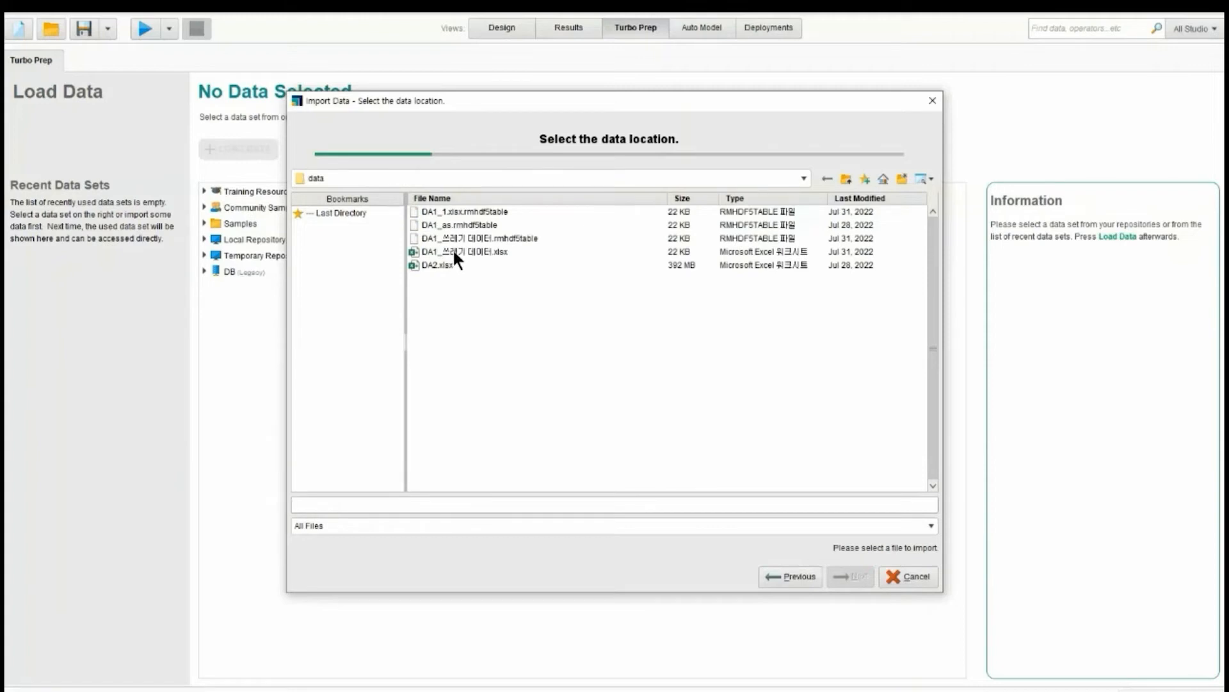
pyautogui.click(452, 250)
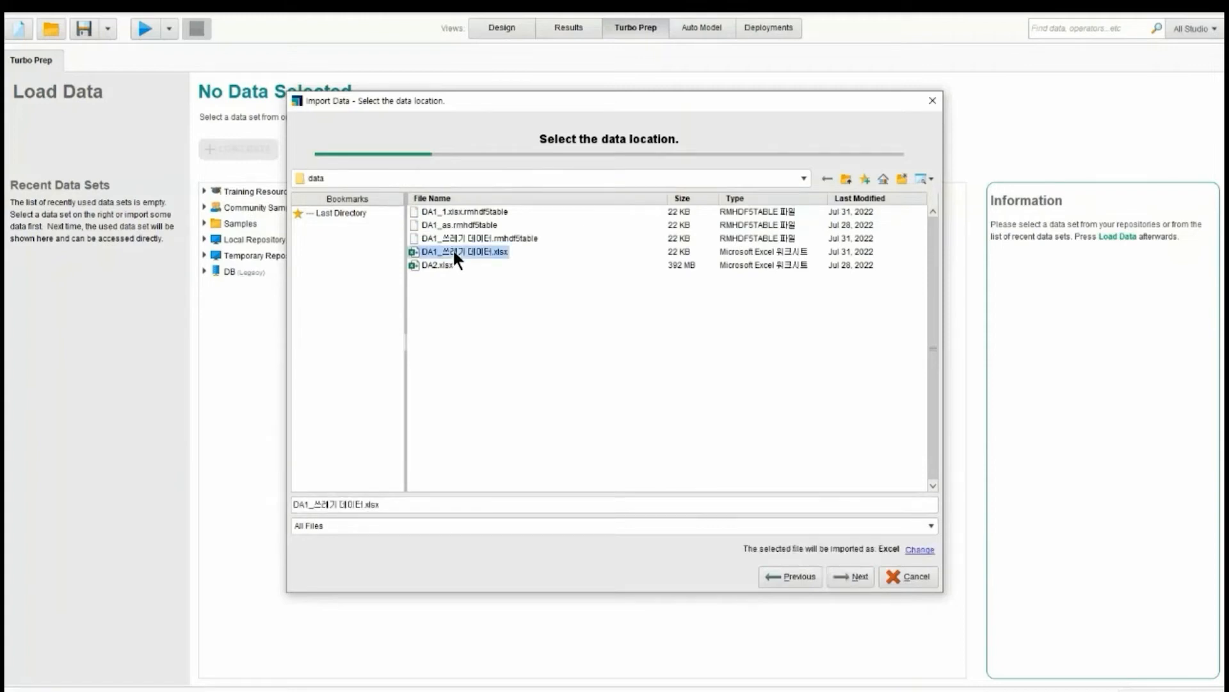
pyautogui.click(481, 212)
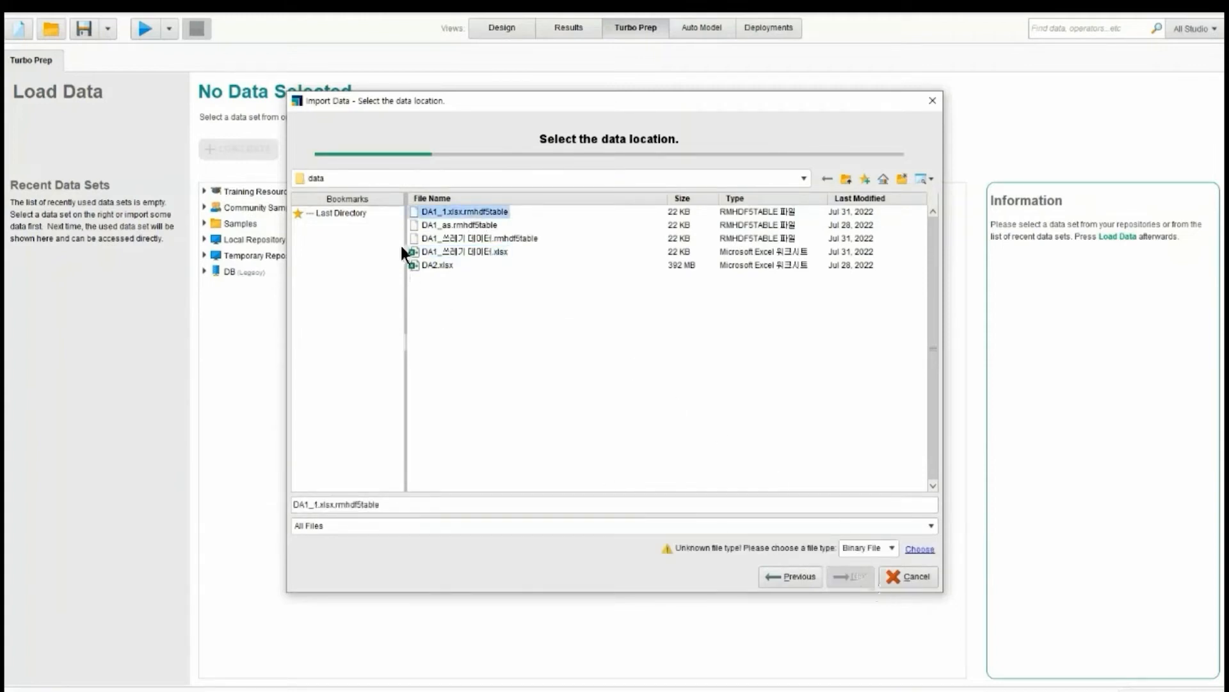
pyautogui.click(450, 252)
pyautogui.click(855, 576)
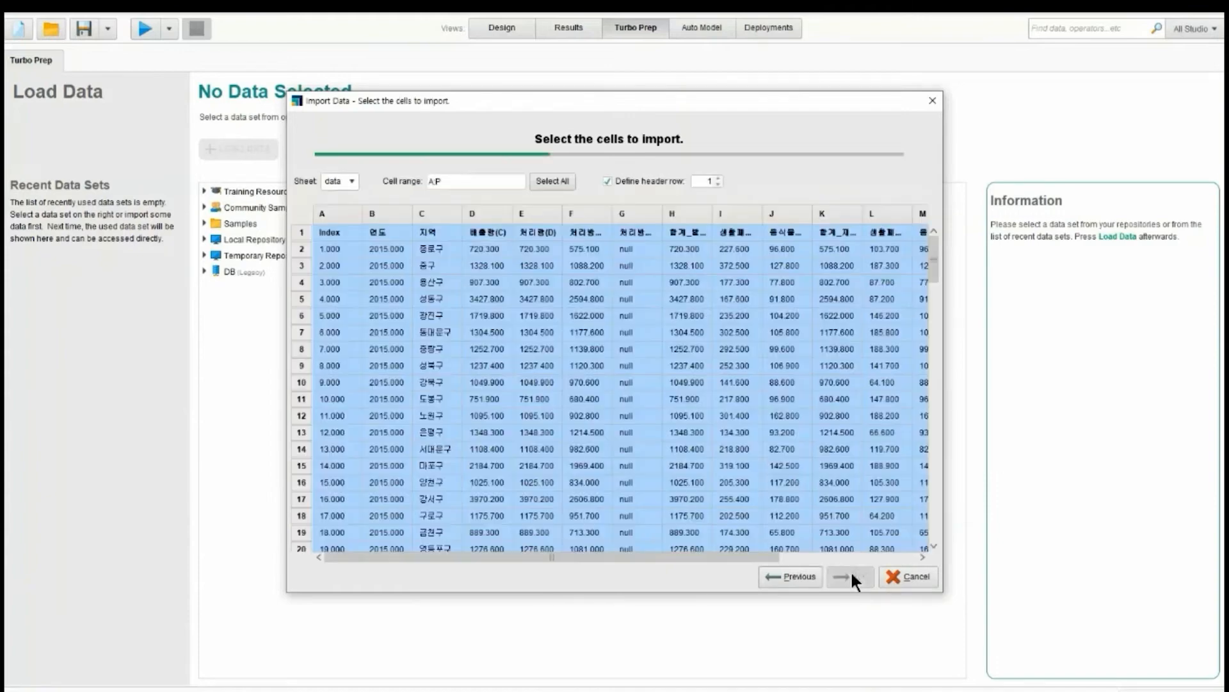
# - Finish the import with the current cell selection, storing the data set in Local Repository's data folder as DA1_1_1쓰레기 데이터 instead of overwriting the existing one
pyautogui.click(851, 575)
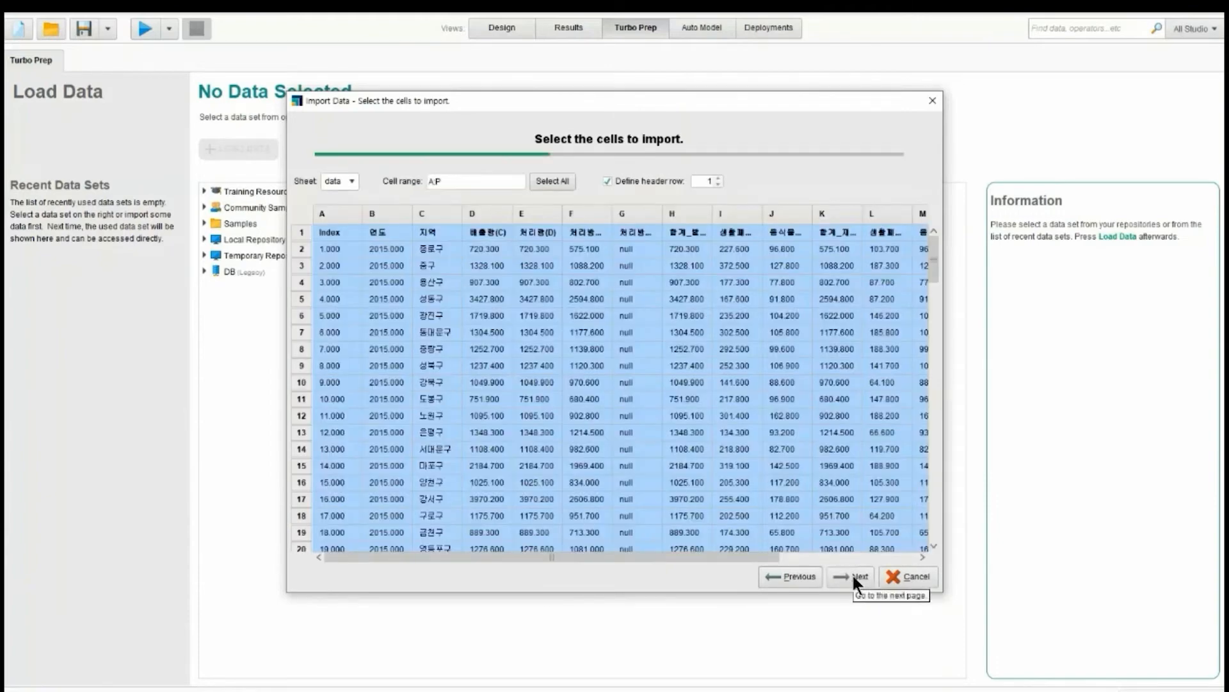
pyautogui.click(853, 576)
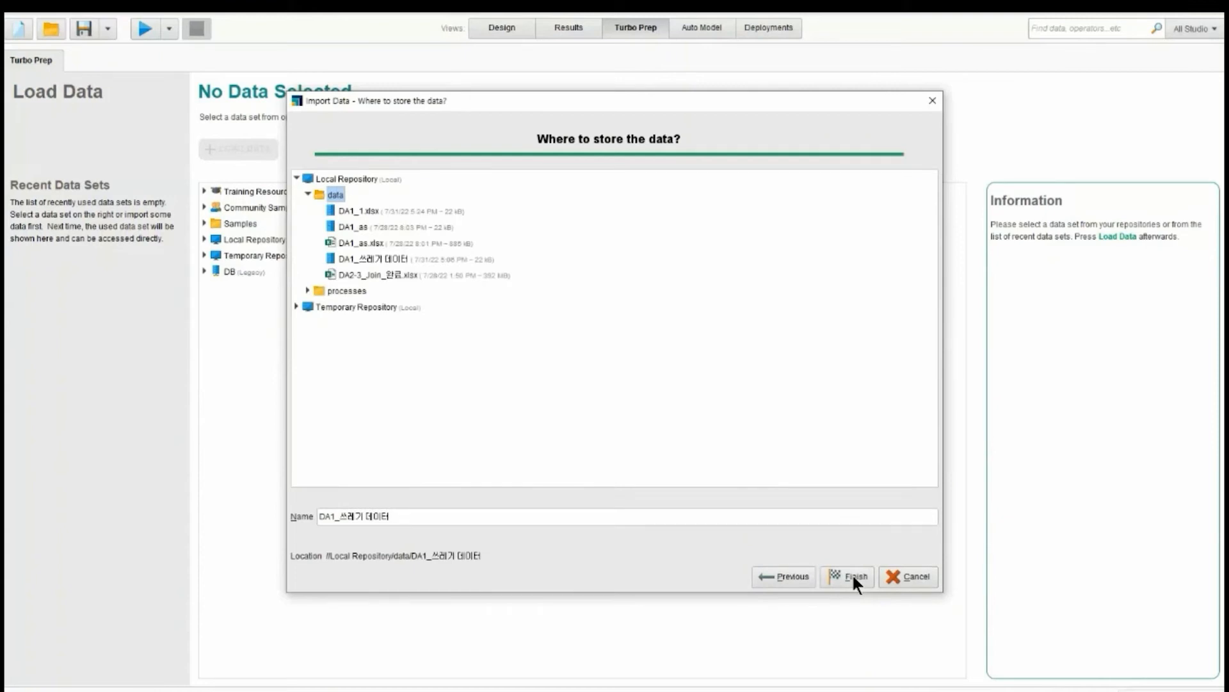
pyautogui.click(852, 573)
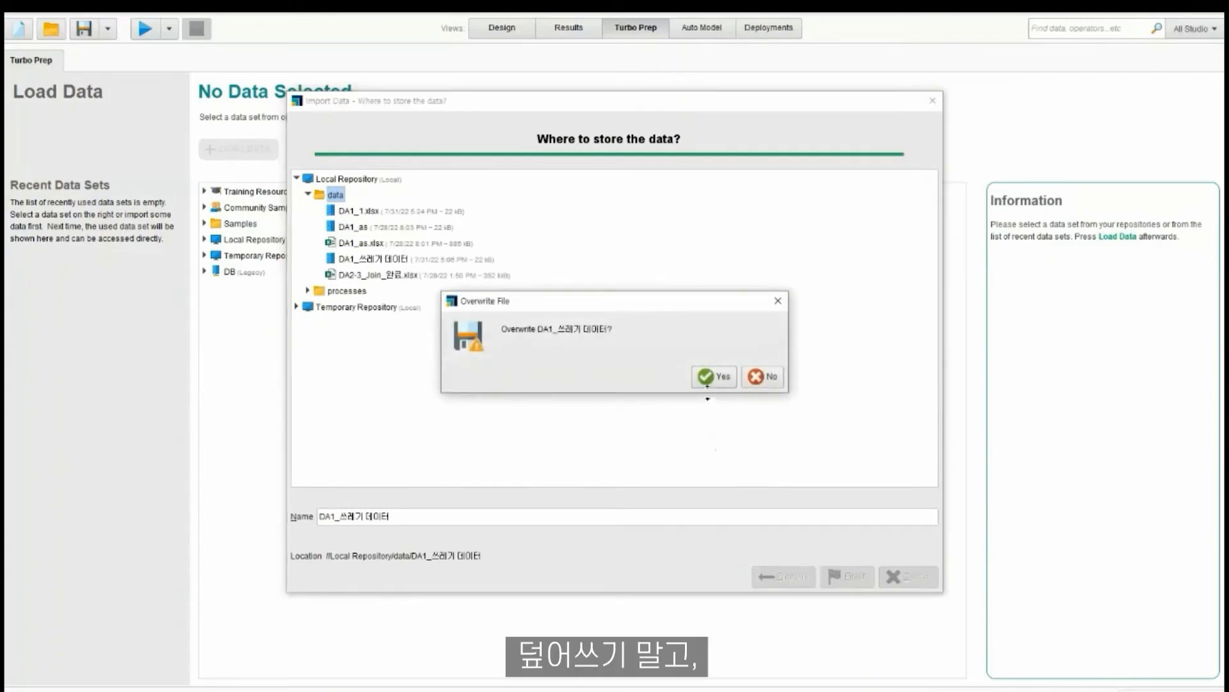
pyautogui.click(754, 377)
pyautogui.click(346, 518)
pyautogui.write('1_1')
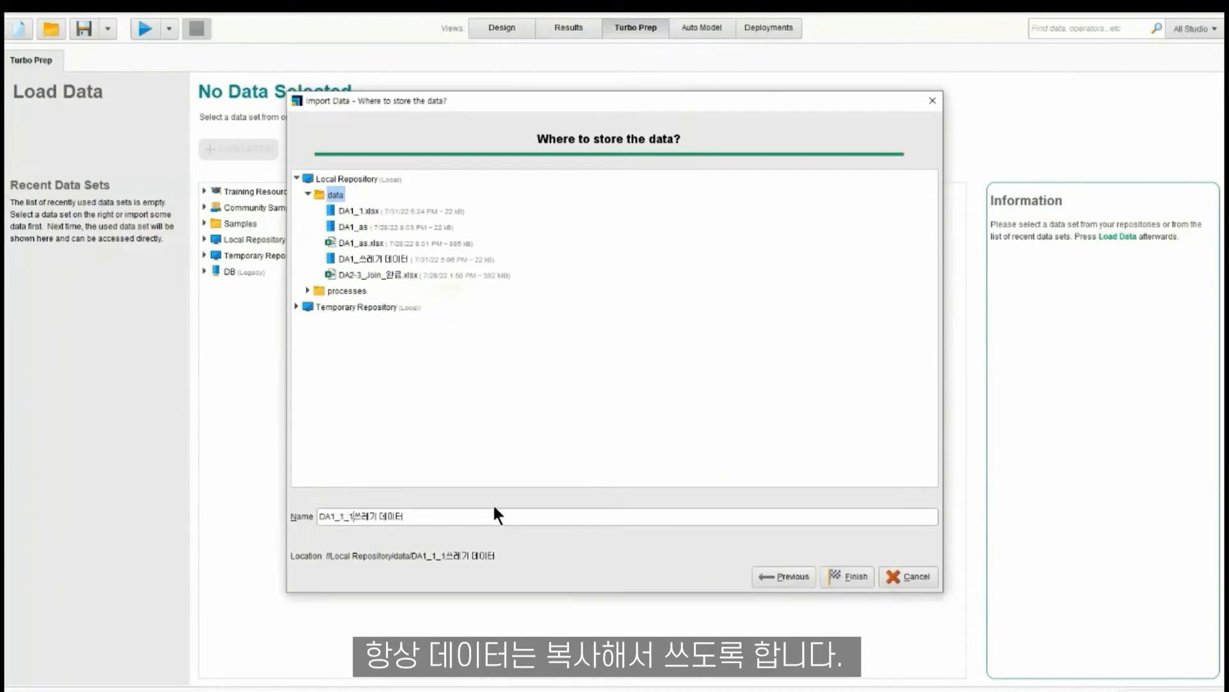
pyautogui.click(851, 576)
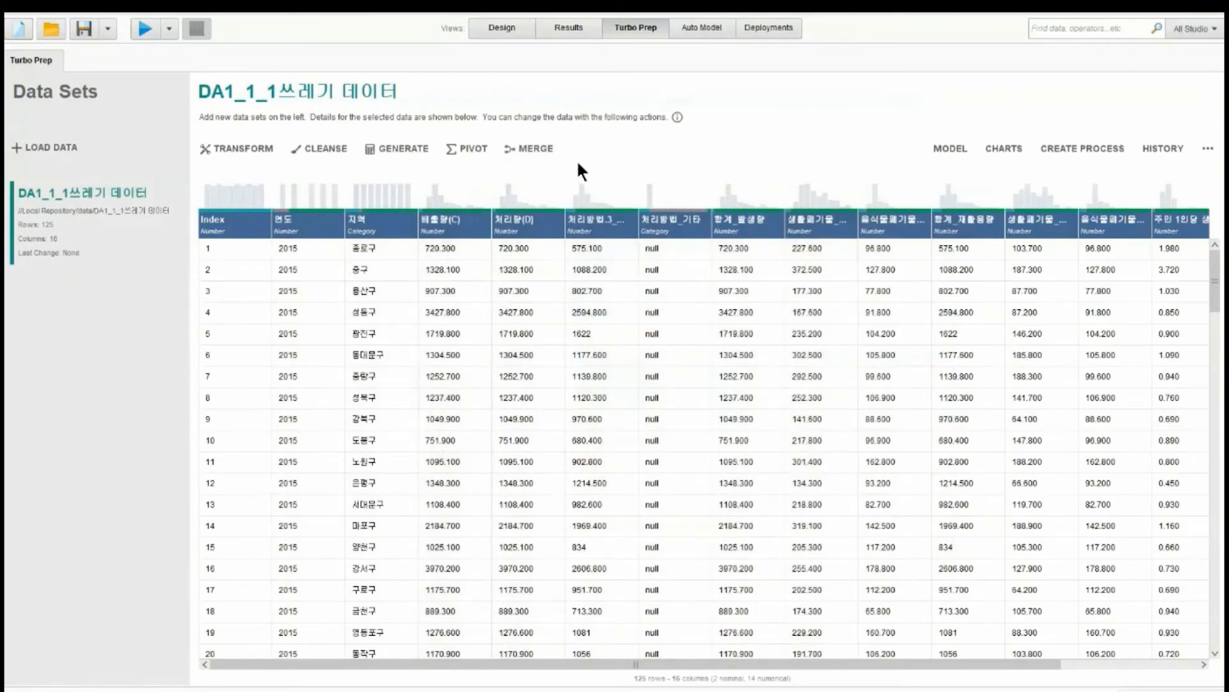
# - Build a pivot table grouped by 지역, with 연도 as the column grouping and 합계_발생량 as the average aggregate
pyautogui.click(470, 153)
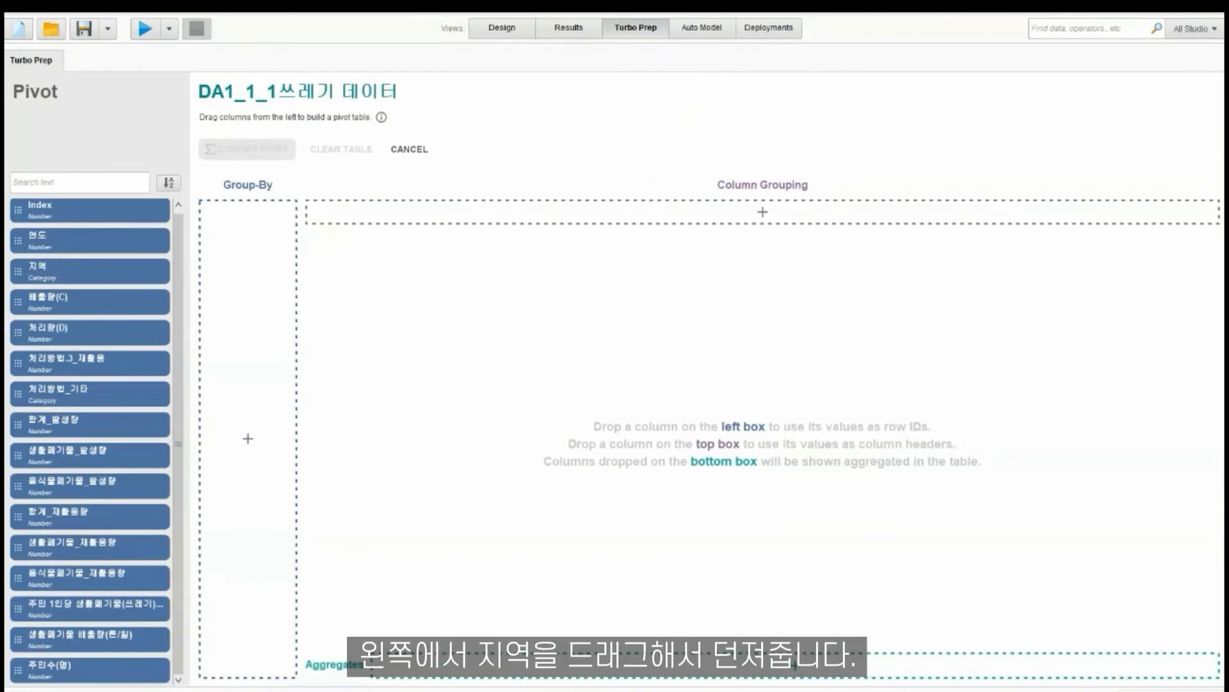
pyautogui.moveTo(82, 269); pyautogui.dragTo(247, 399)
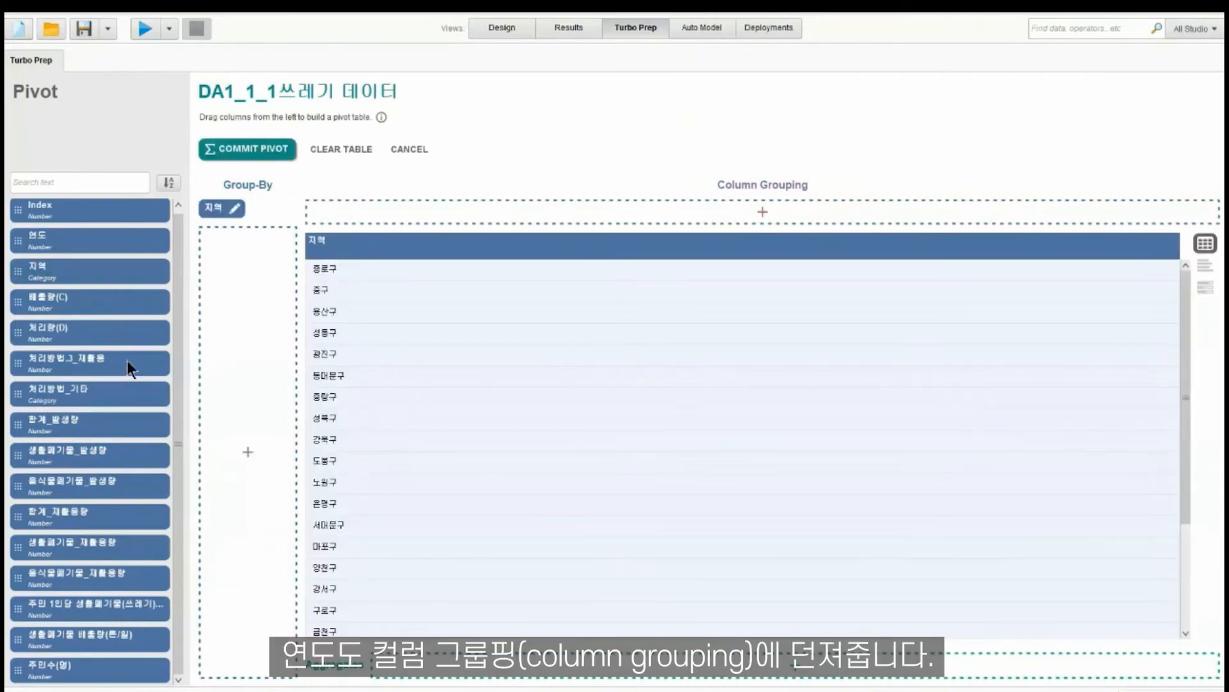
pyautogui.moveTo(78, 241); pyautogui.dragTo(414, 218)
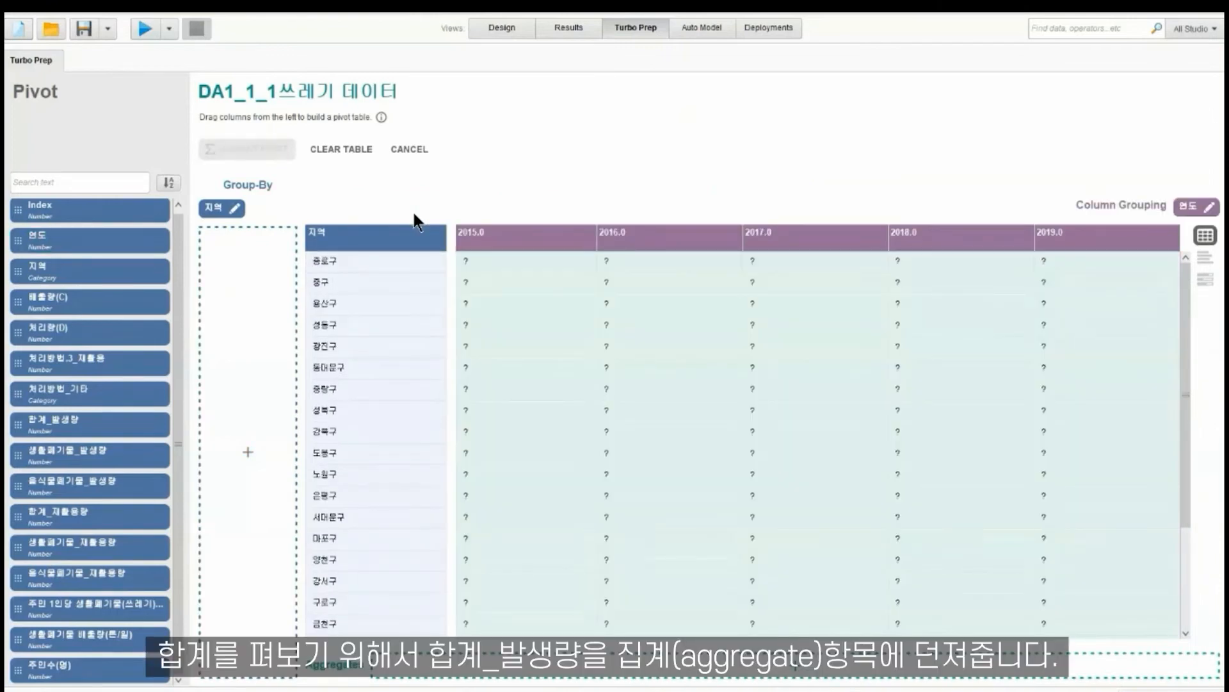
pyautogui.moveTo(87, 419); pyautogui.dragTo(433, 680)
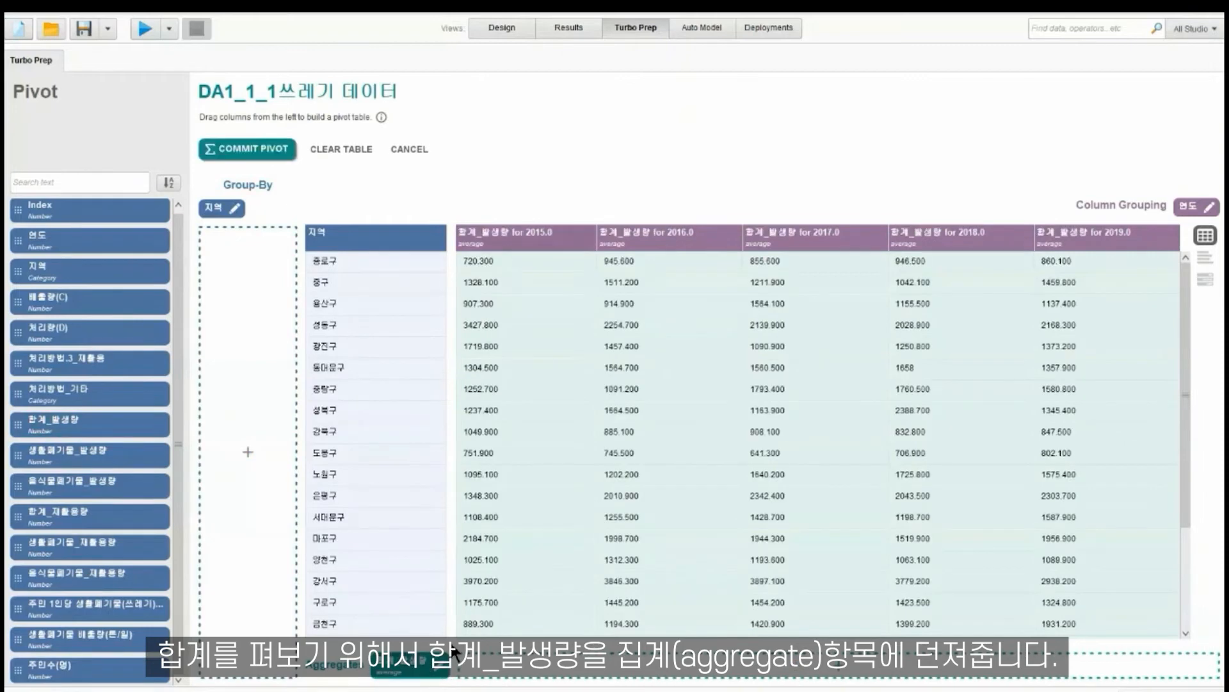
pyautogui.scroll(-2, 586, 418)
pyautogui.scroll(2, 585, 423)
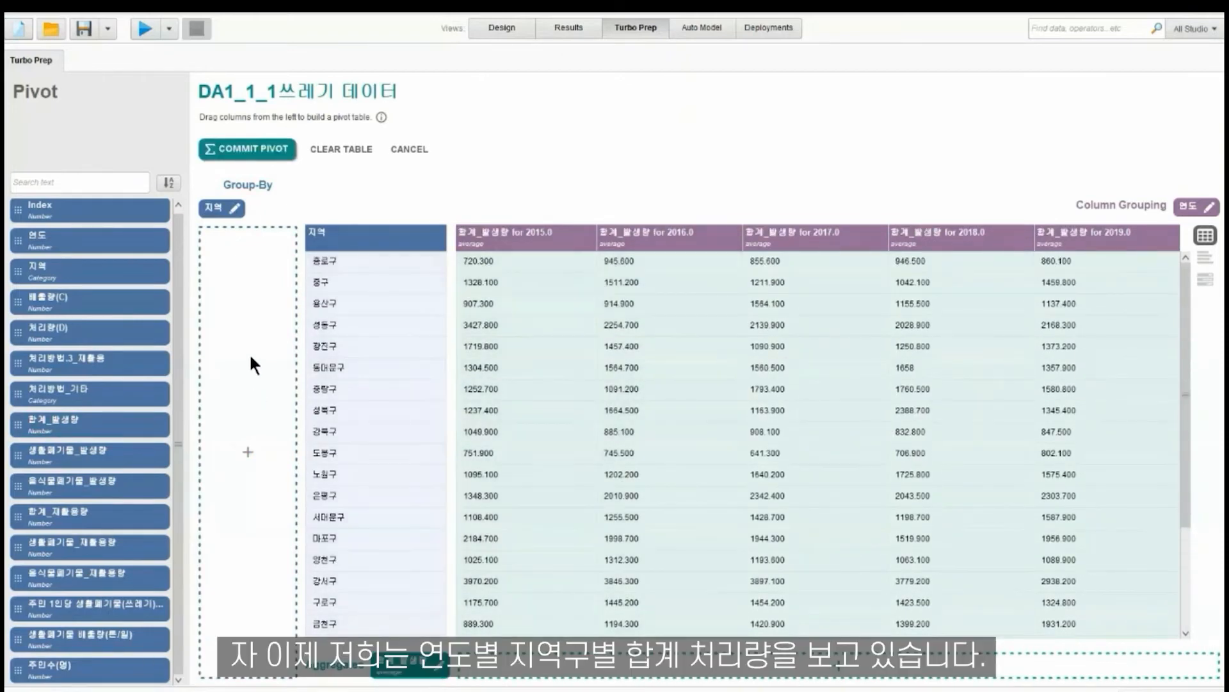
pyautogui.scroll(-5, 782, 520)
pyautogui.scroll(5, 782, 524)
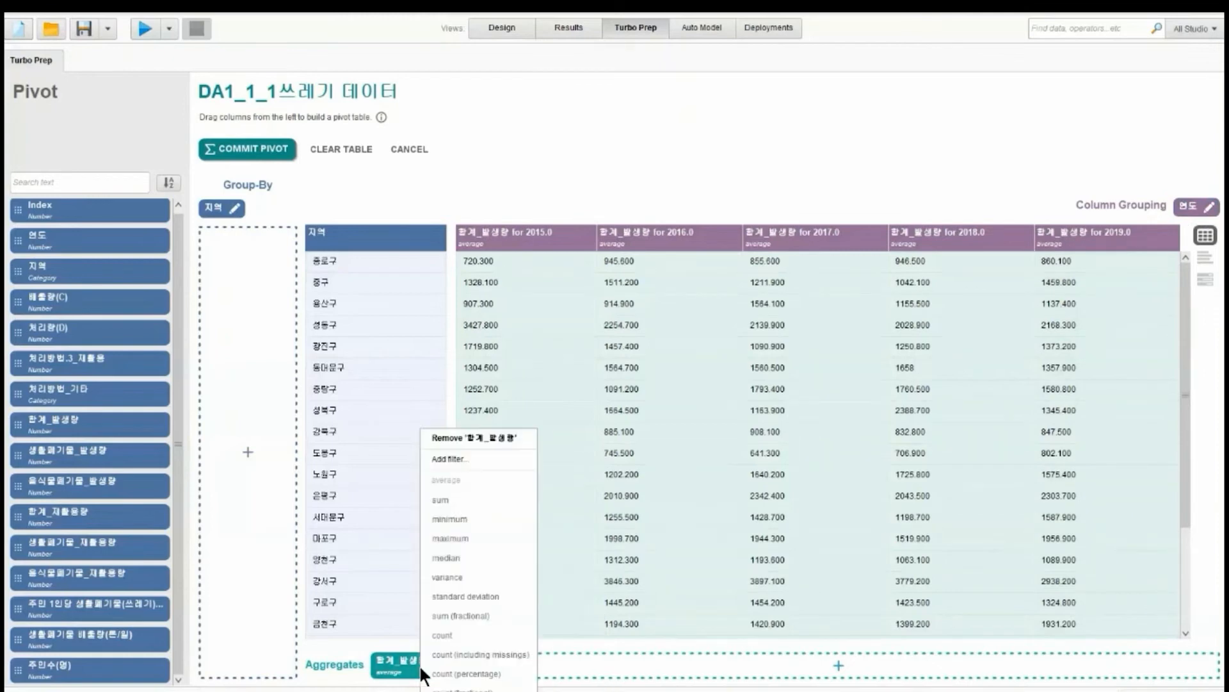
# - Try ascending order and settle on descending order for the 연도 column grouping
pyautogui.click(1179, 202)
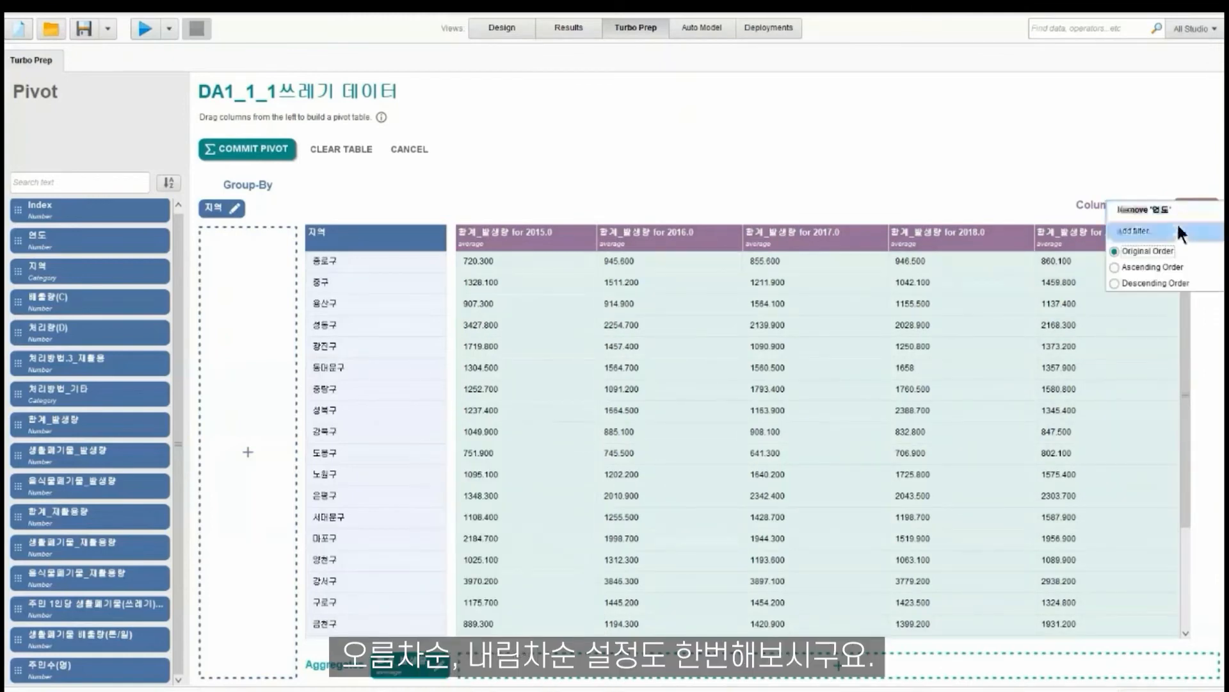
pyautogui.click(1201, 204)
pyautogui.click(1197, 205)
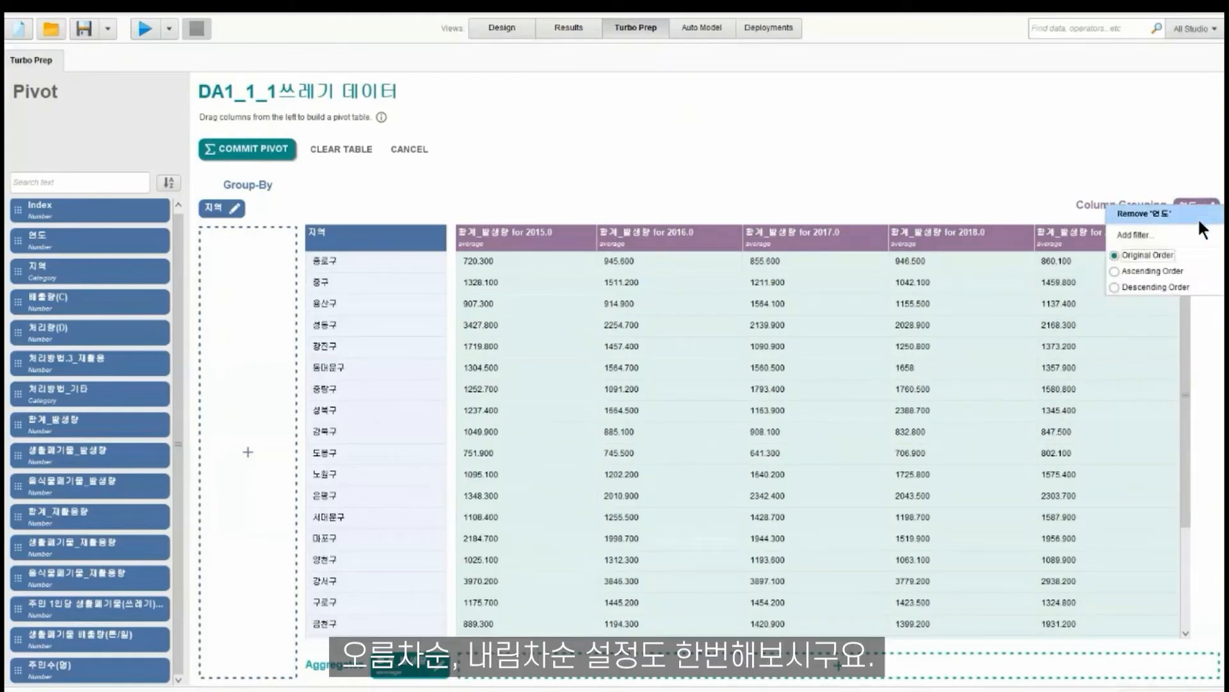
pyautogui.click(1178, 270)
pyautogui.click(1173, 288)
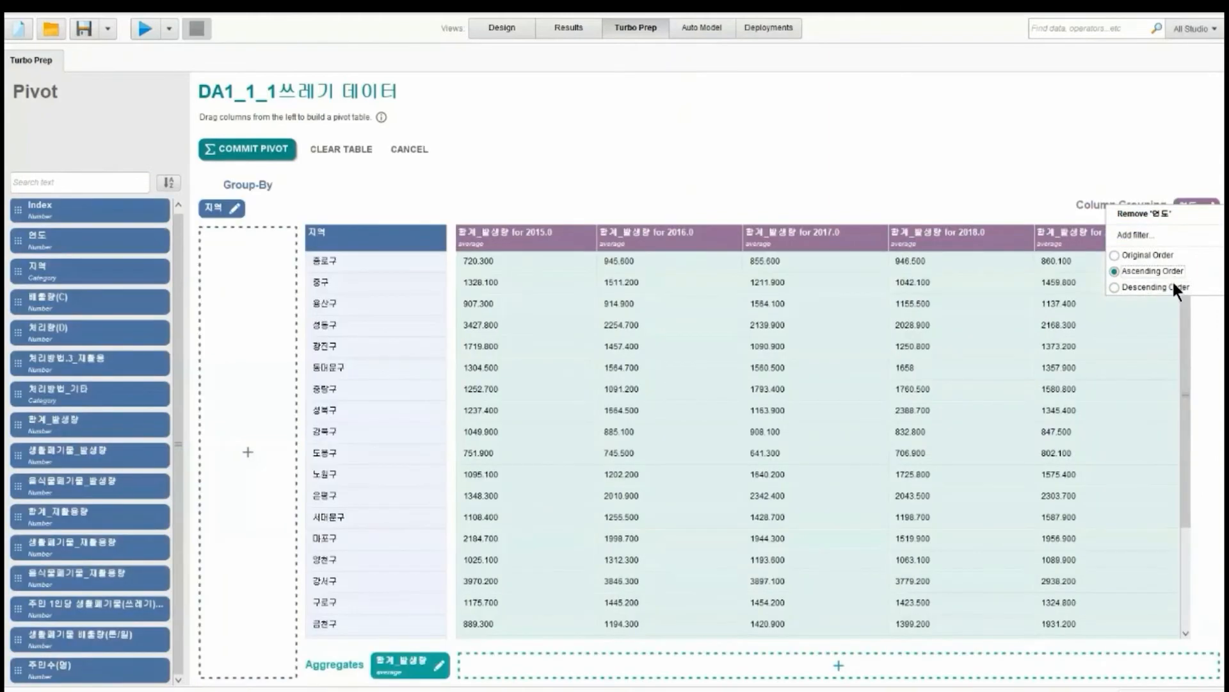
pyautogui.click(216, 210)
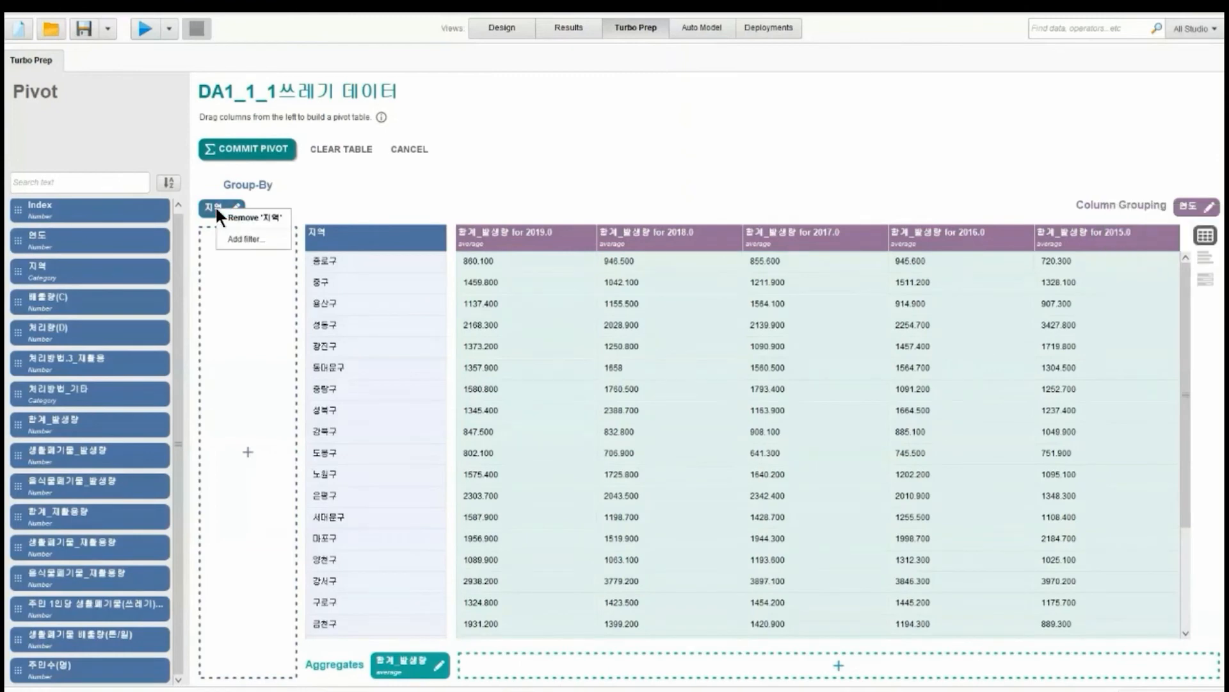
pyautogui.click(370, 203)
# - Remove 연도 from the column grouping and view the pivot as a bar chart before returning to the table
pyautogui.click(1186, 204)
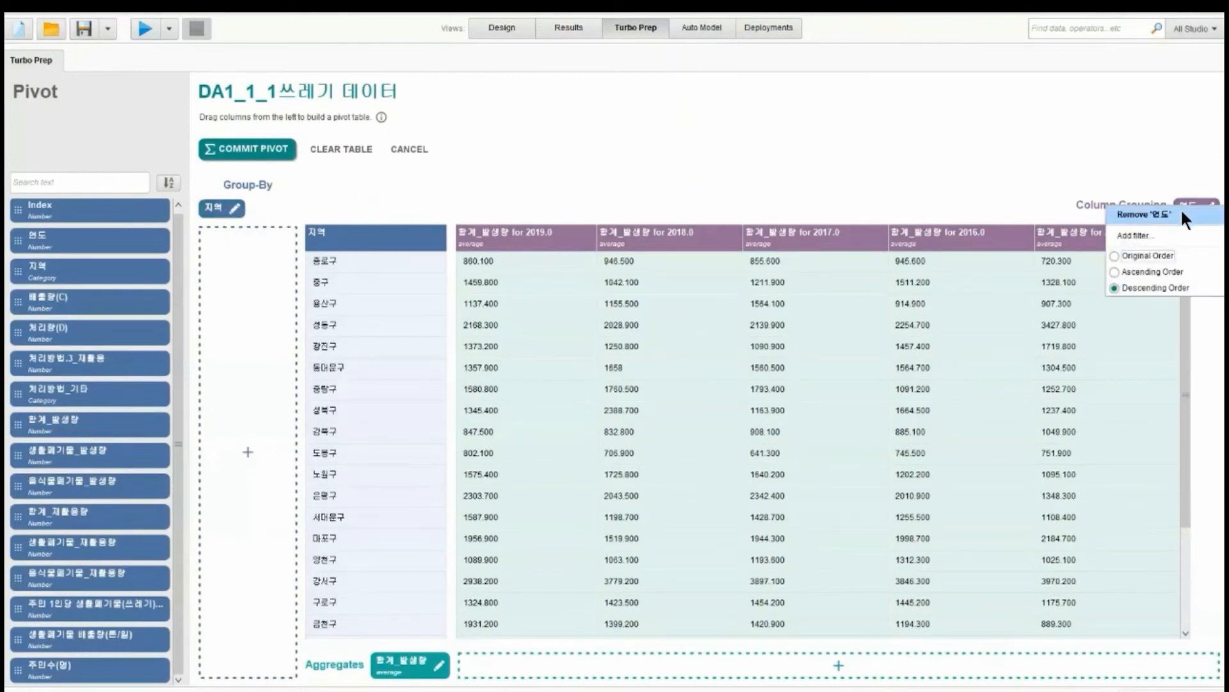
pyautogui.click(1177, 216)
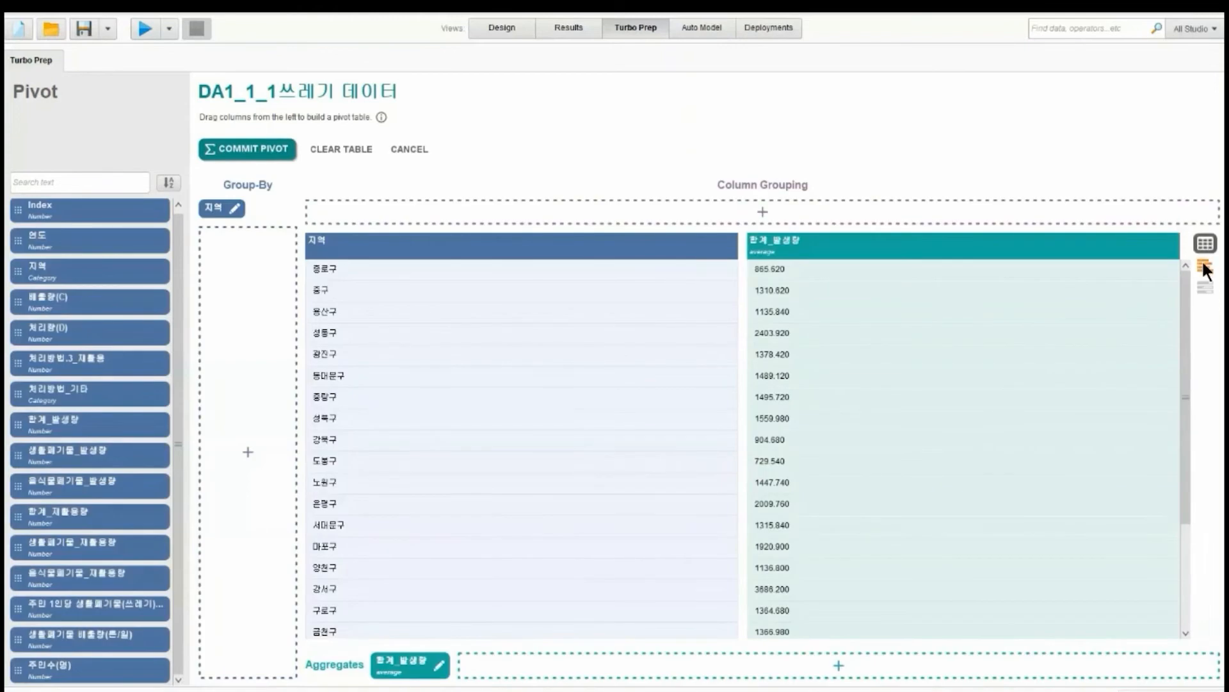
pyautogui.click(1204, 267)
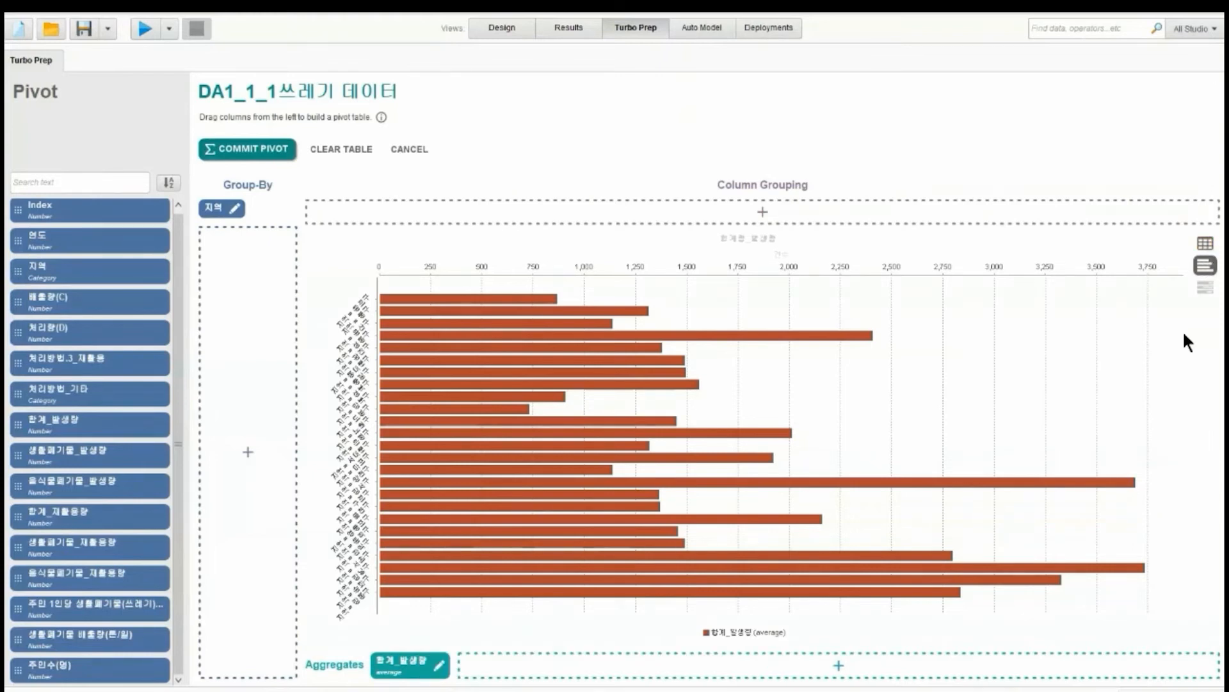
pyautogui.click(1199, 247)
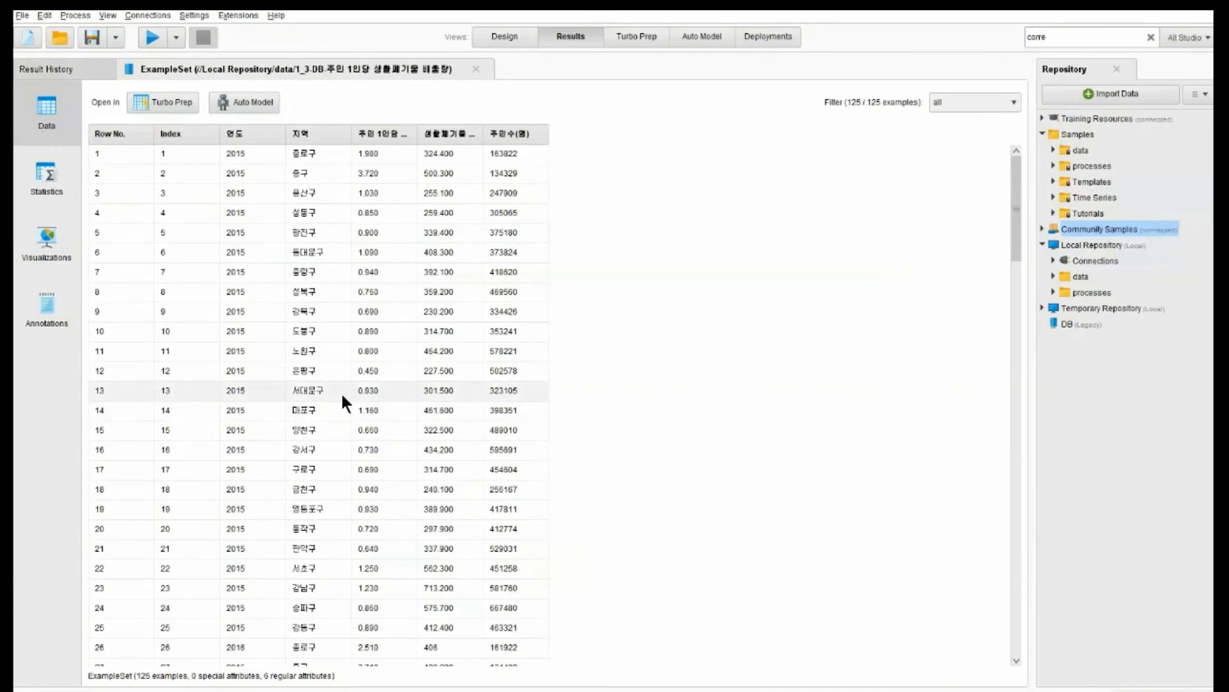
# - Add a new plot to the 1_3-DB-주민 1인당 생활폐기물 배출량 results and set its plot type to Scatter Matrix
pyautogui.click(51, 249)
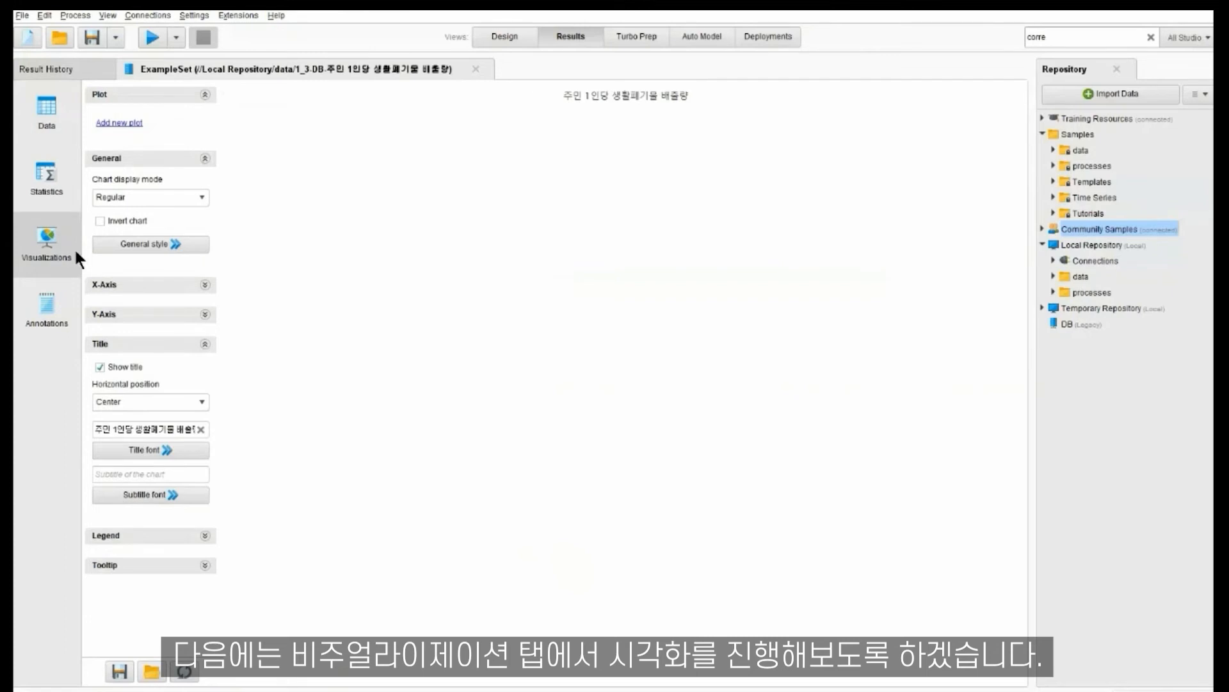
pyautogui.click(137, 125)
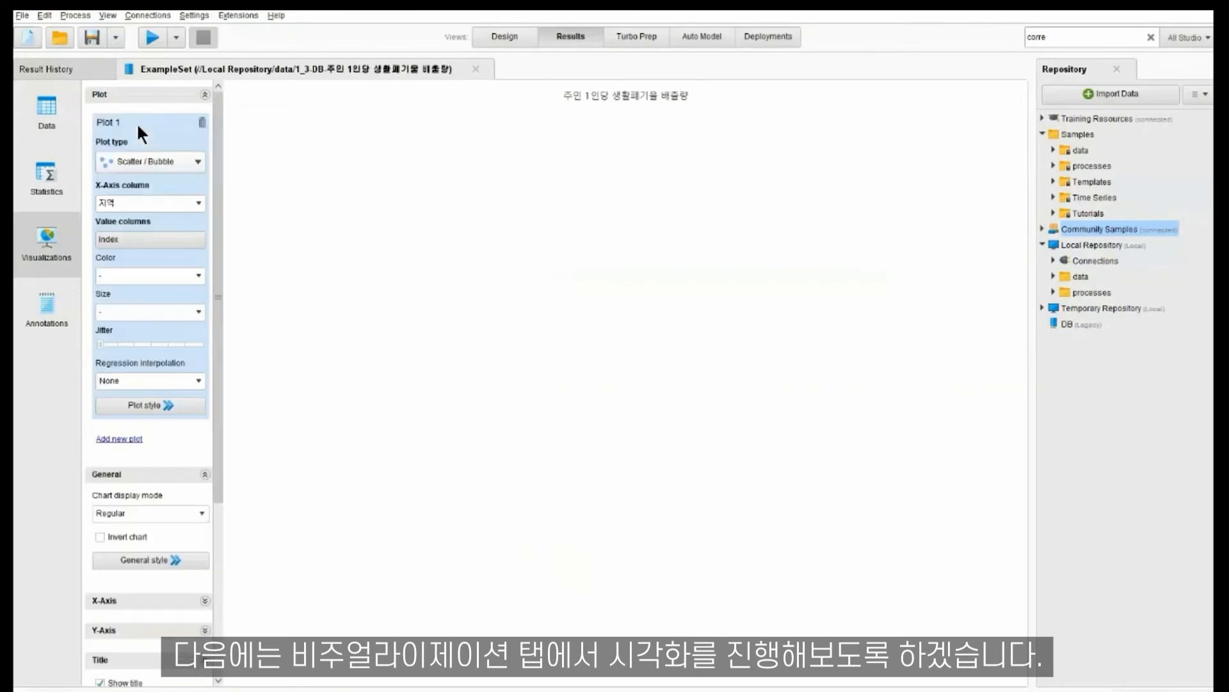
pyautogui.click(160, 162)
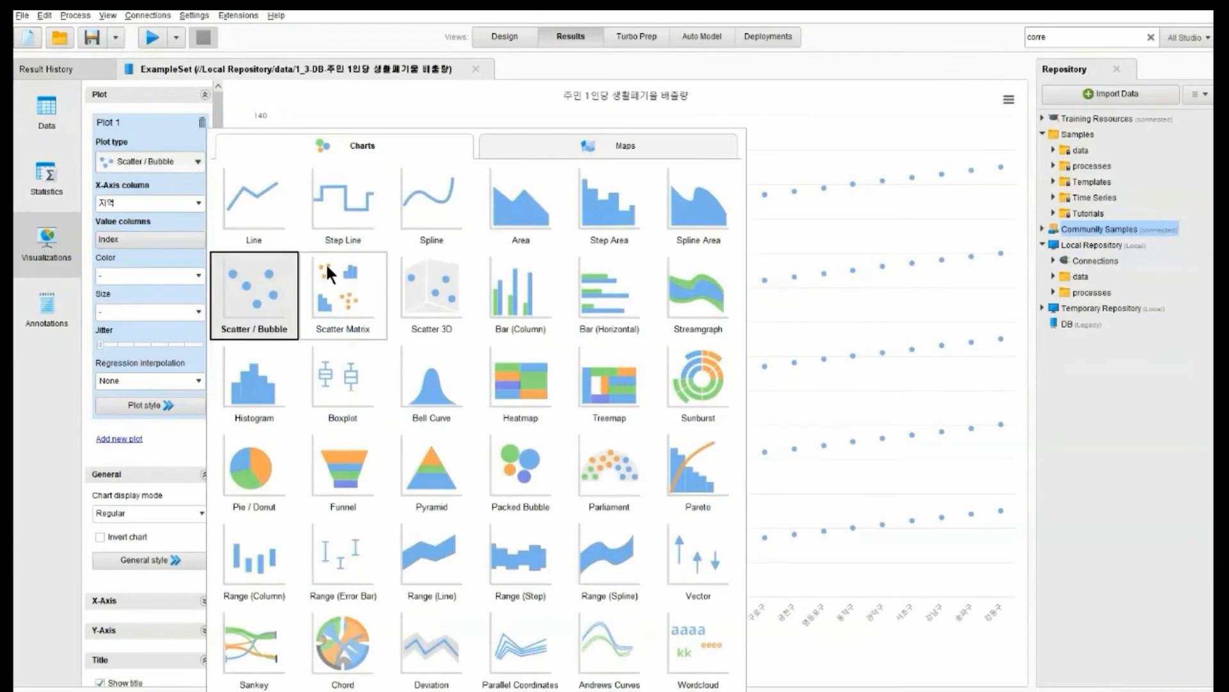
pyautogui.click(351, 290)
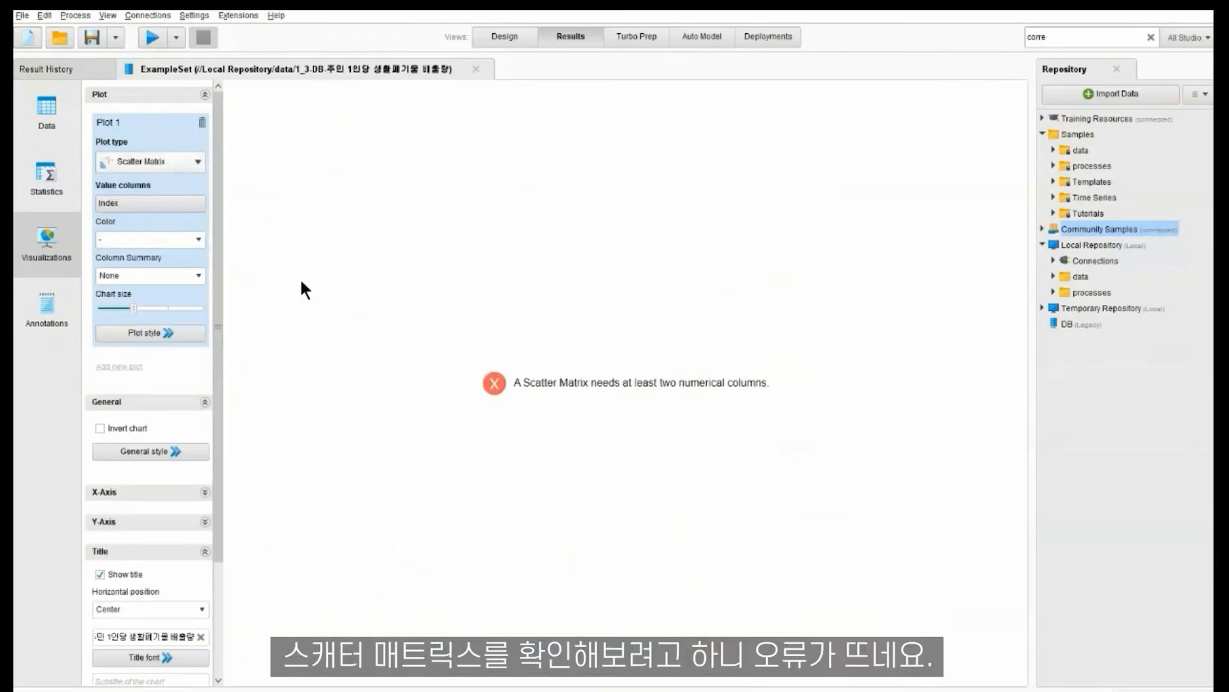
# - Replace Index in the value columns with 생활폐기물 배출량(톤/일), 주민 1인당 생활폐기물(쓰레기) 배출량(kg/인/일) and 주민수(명)
pyautogui.click(170, 202)
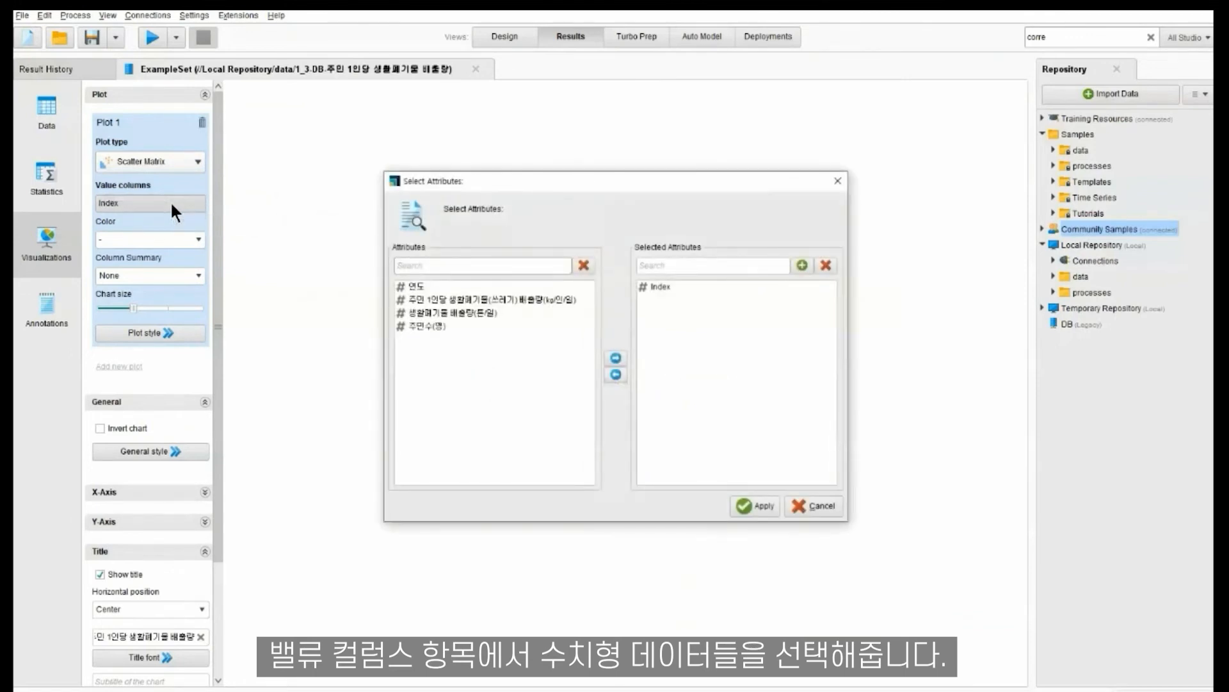
pyautogui.click(655, 287)
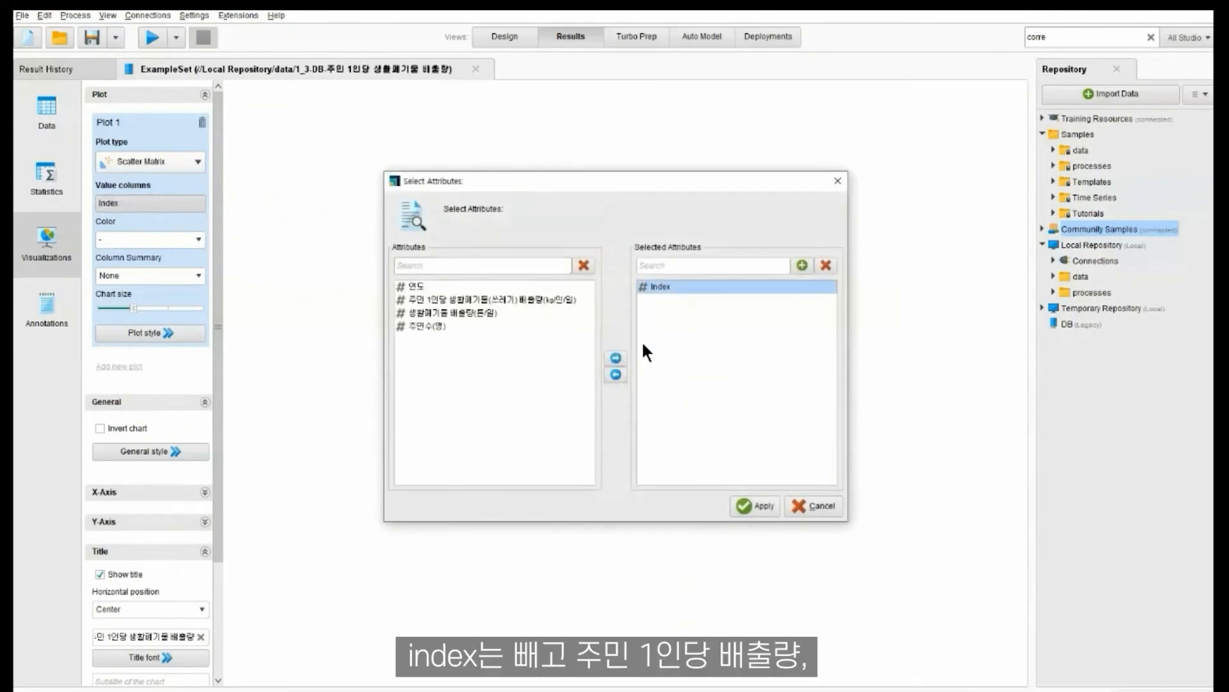
pyautogui.click(616, 374)
pyautogui.click(468, 312)
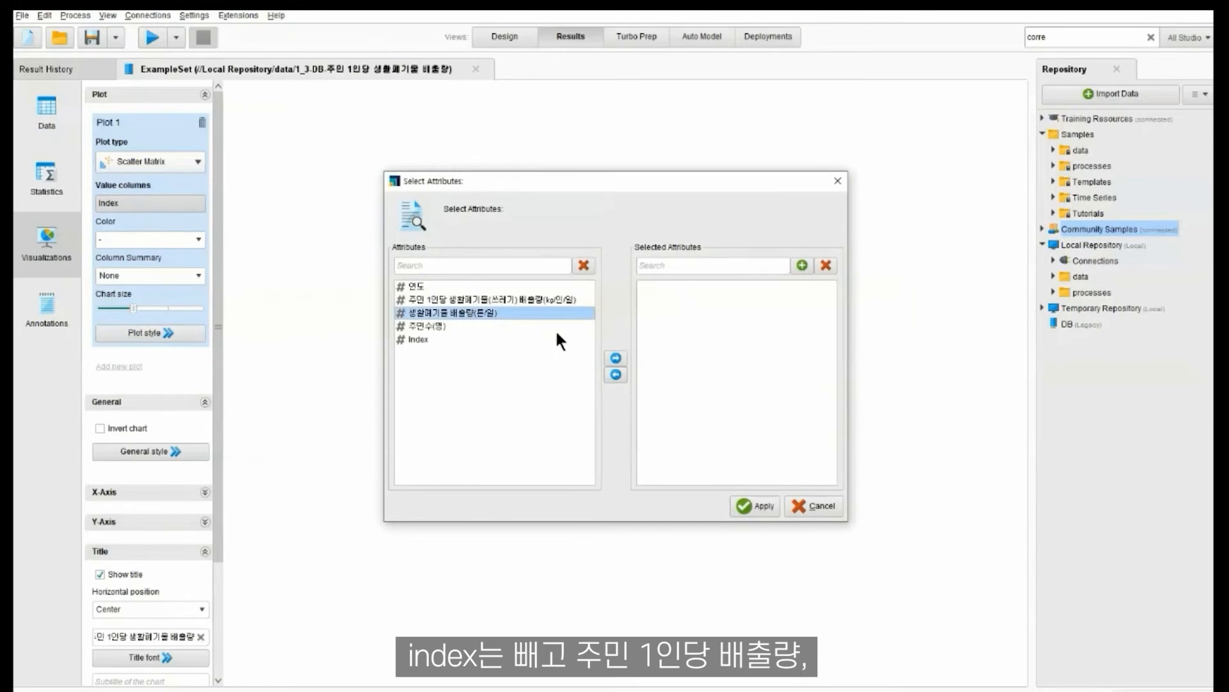
pyautogui.click(617, 357)
pyautogui.click(474, 299)
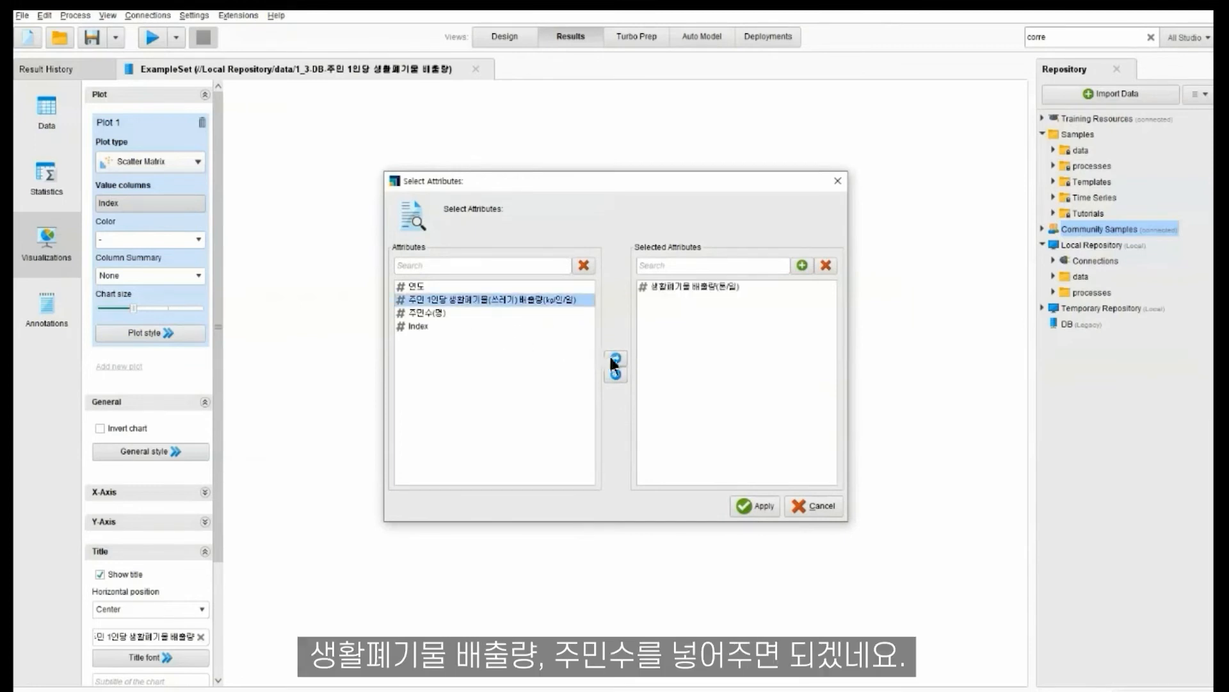
pyautogui.click(615, 359)
pyautogui.click(437, 299)
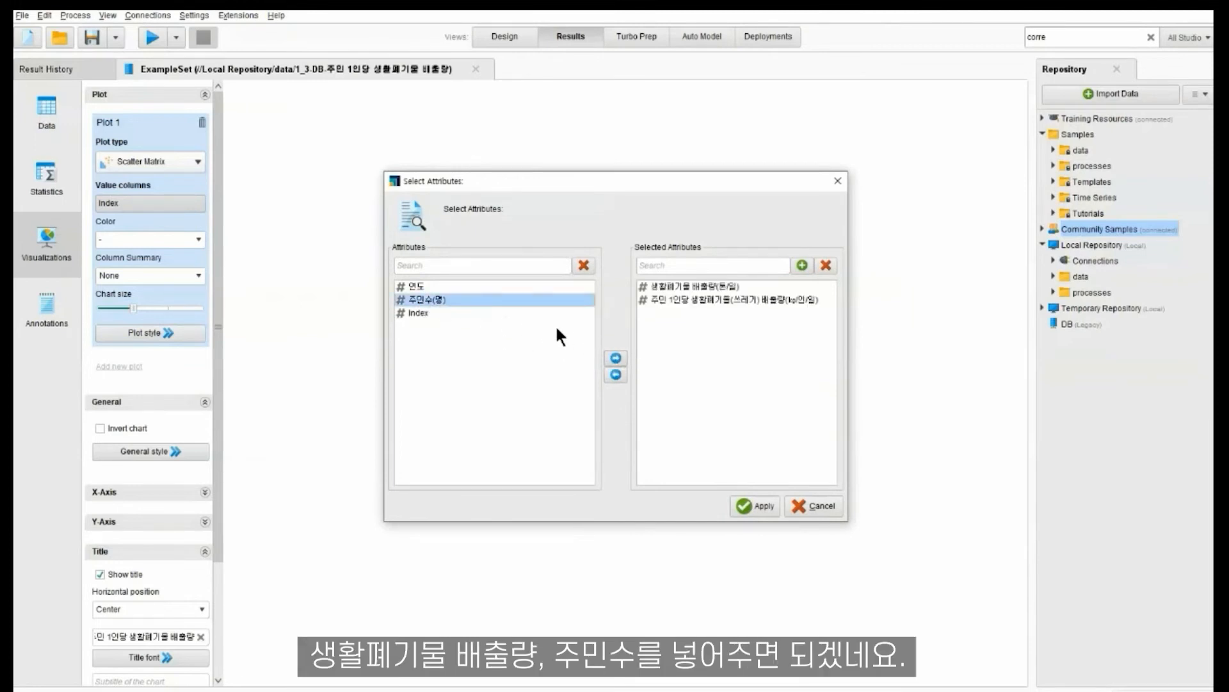
pyautogui.click(616, 357)
pyautogui.click(757, 504)
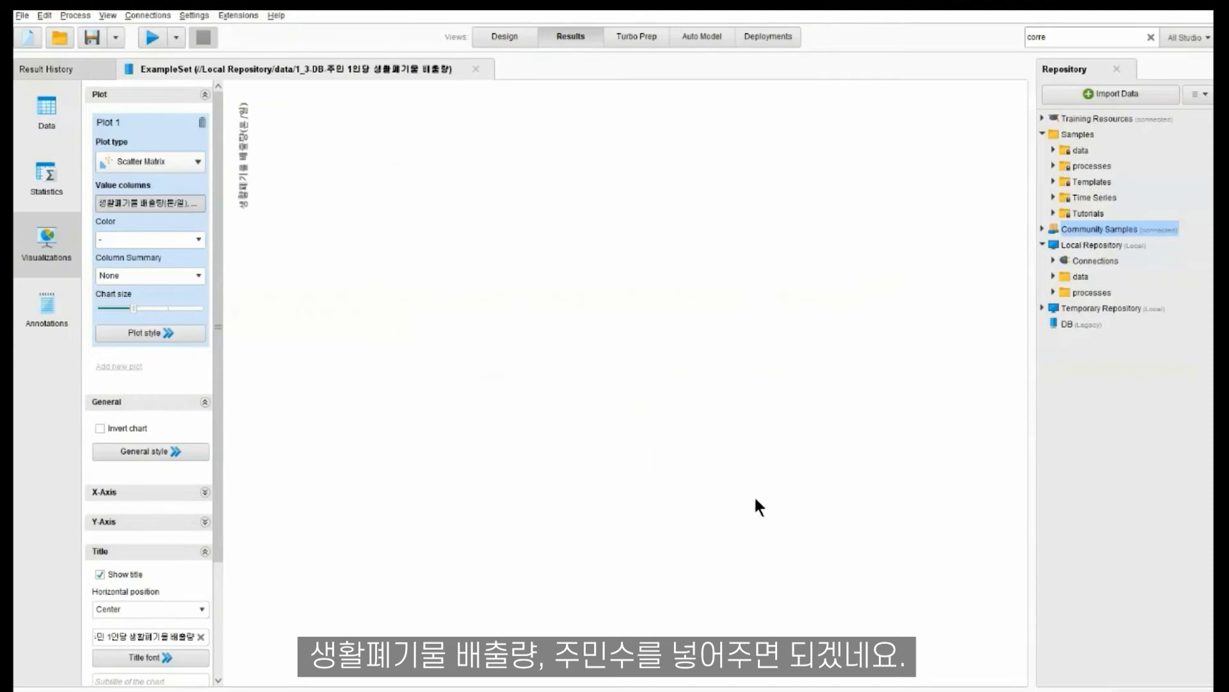
# - Color the scatter matrix by 지역 and set its column summary to Histogram
pyautogui.click(194, 237)
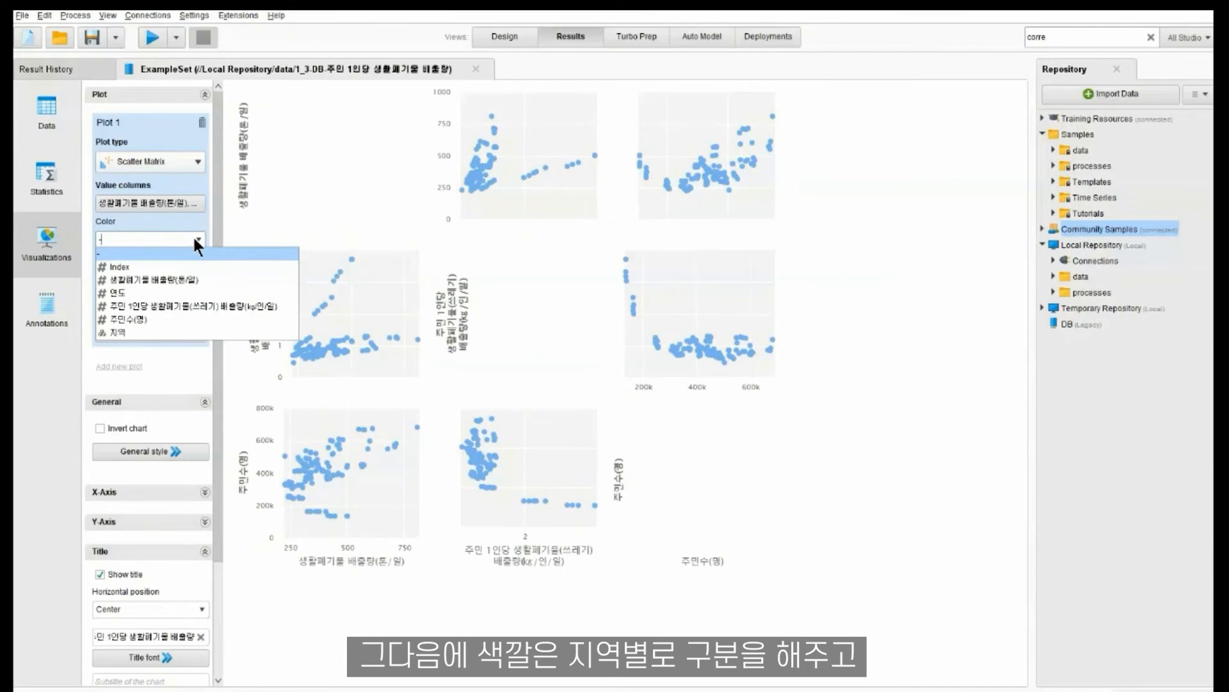
pyautogui.click(164, 331)
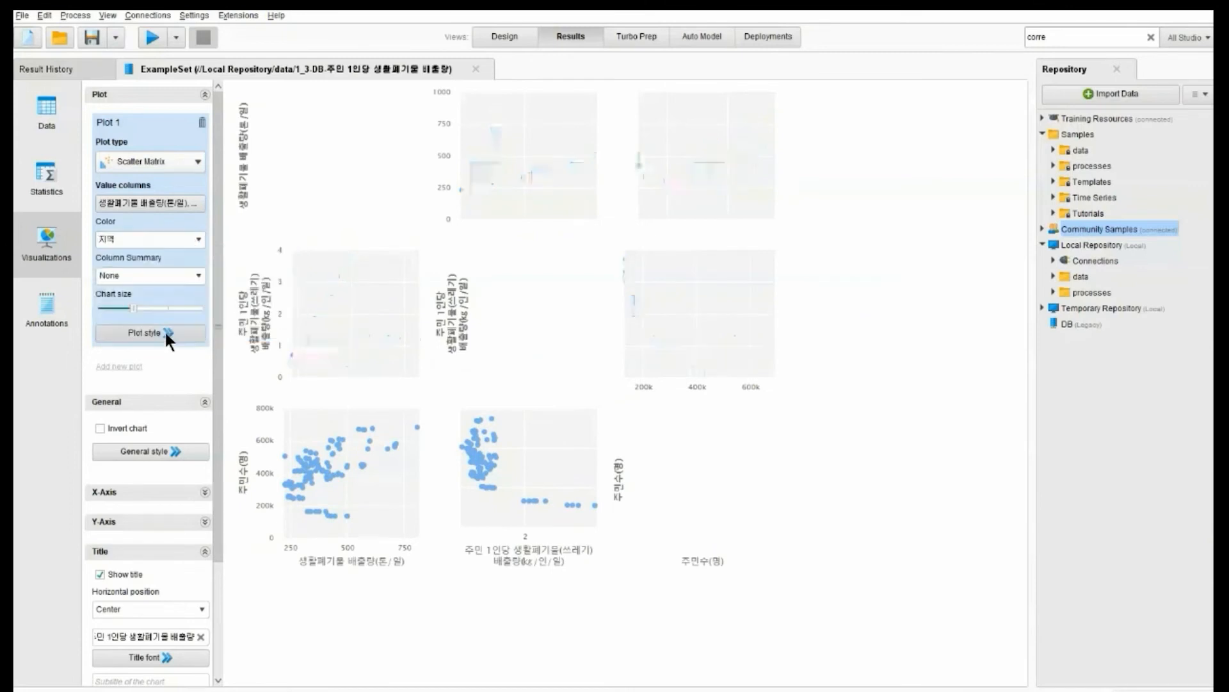
pyautogui.click(198, 275)
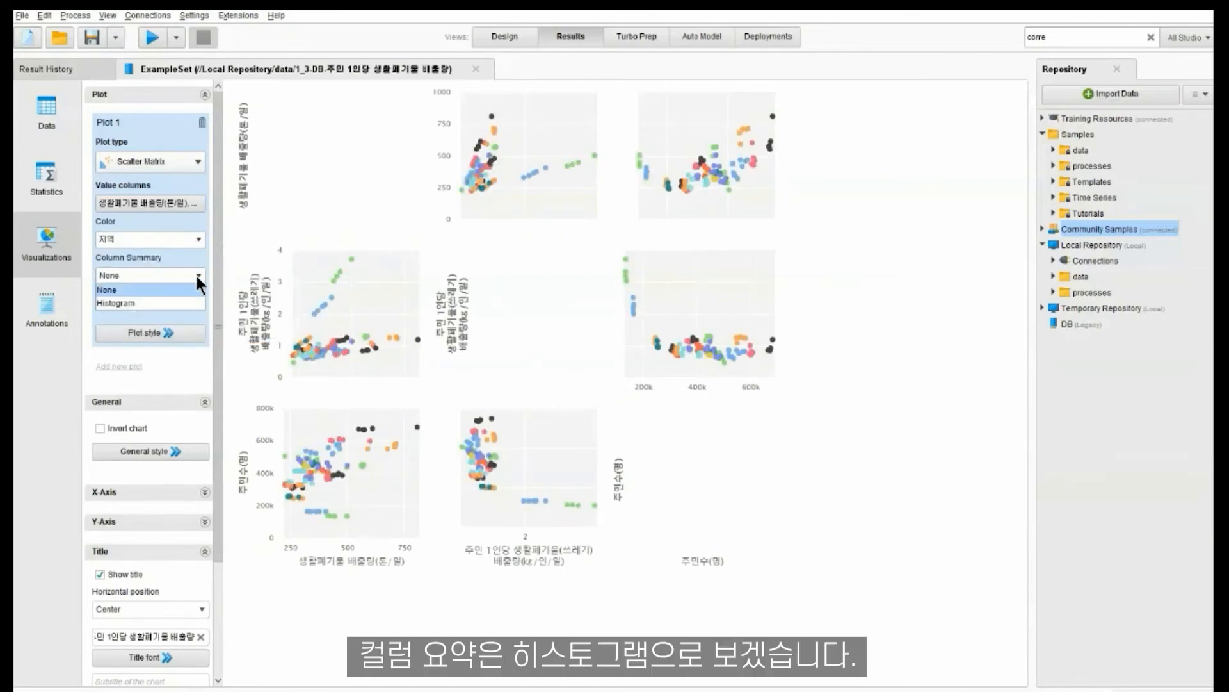
pyautogui.click(185, 301)
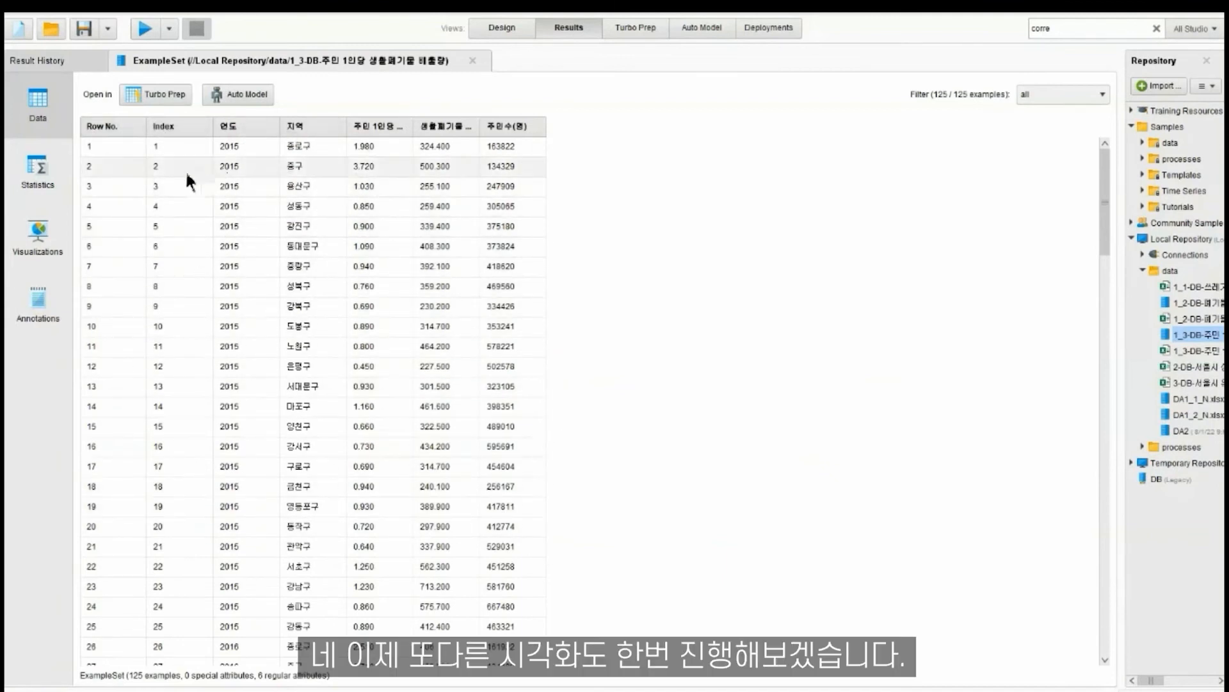
# - Add a new plot to the 1_3-DB-주민 1인당 생활폐기물 배출량 results and set its plot type to Bar (Horizontal)
pyautogui.click(50, 227)
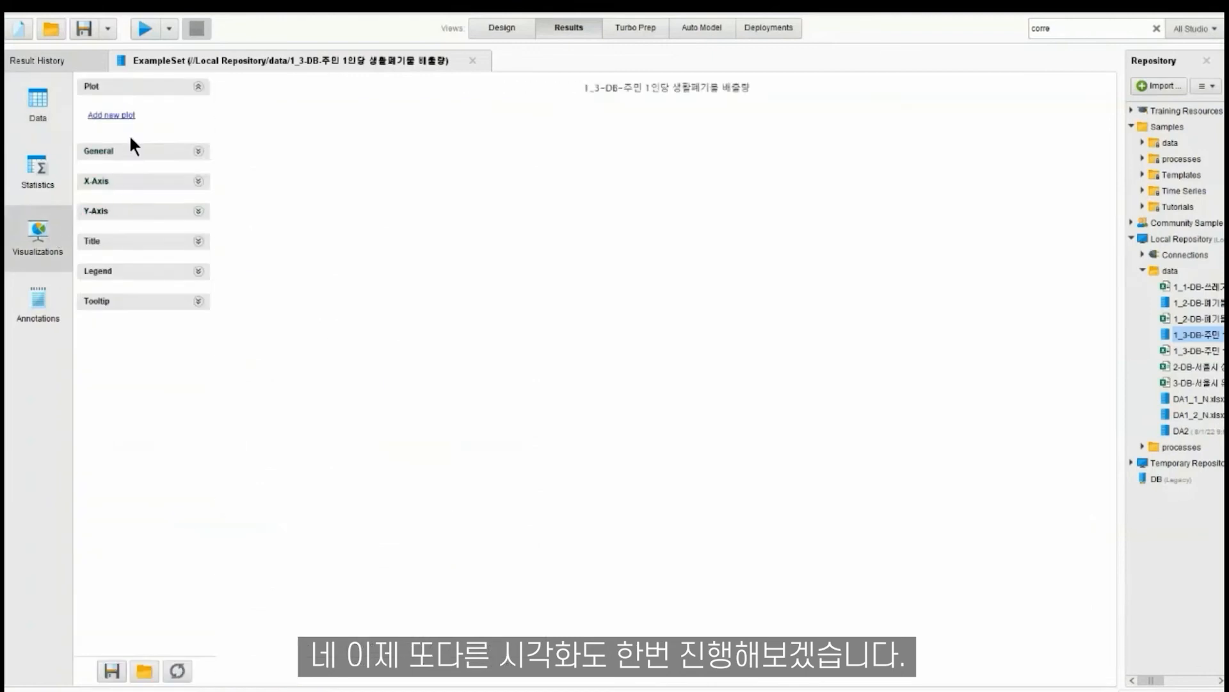
pyautogui.click(111, 116)
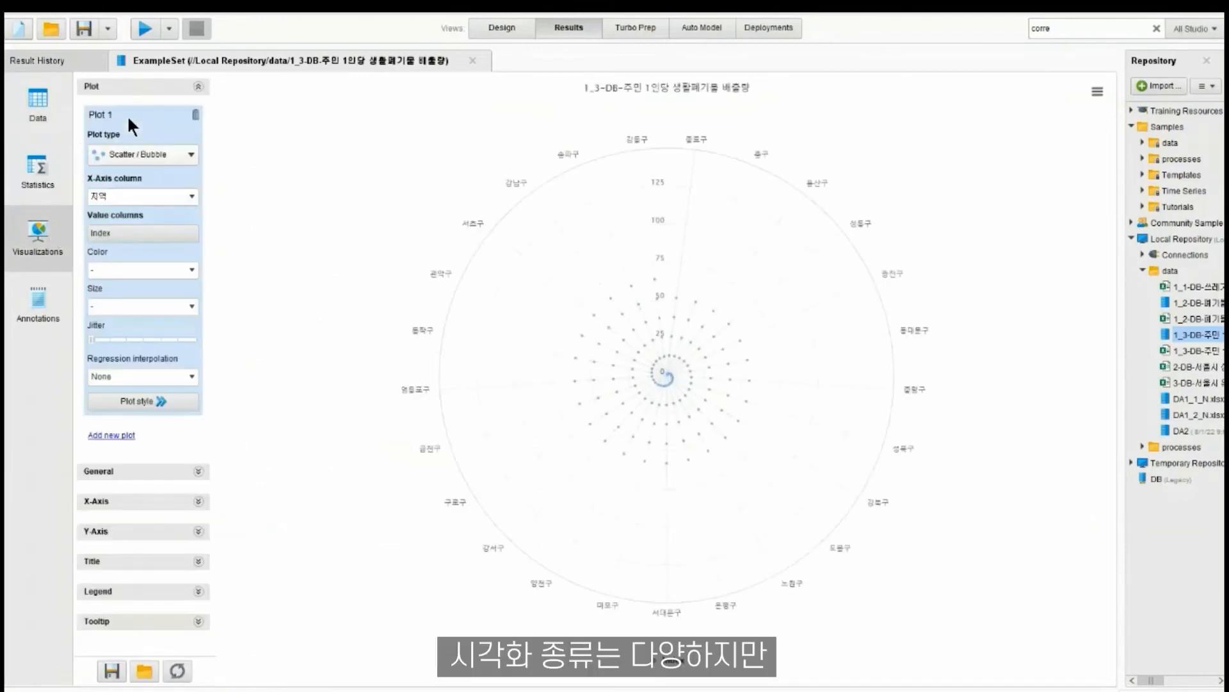
pyautogui.click(179, 152)
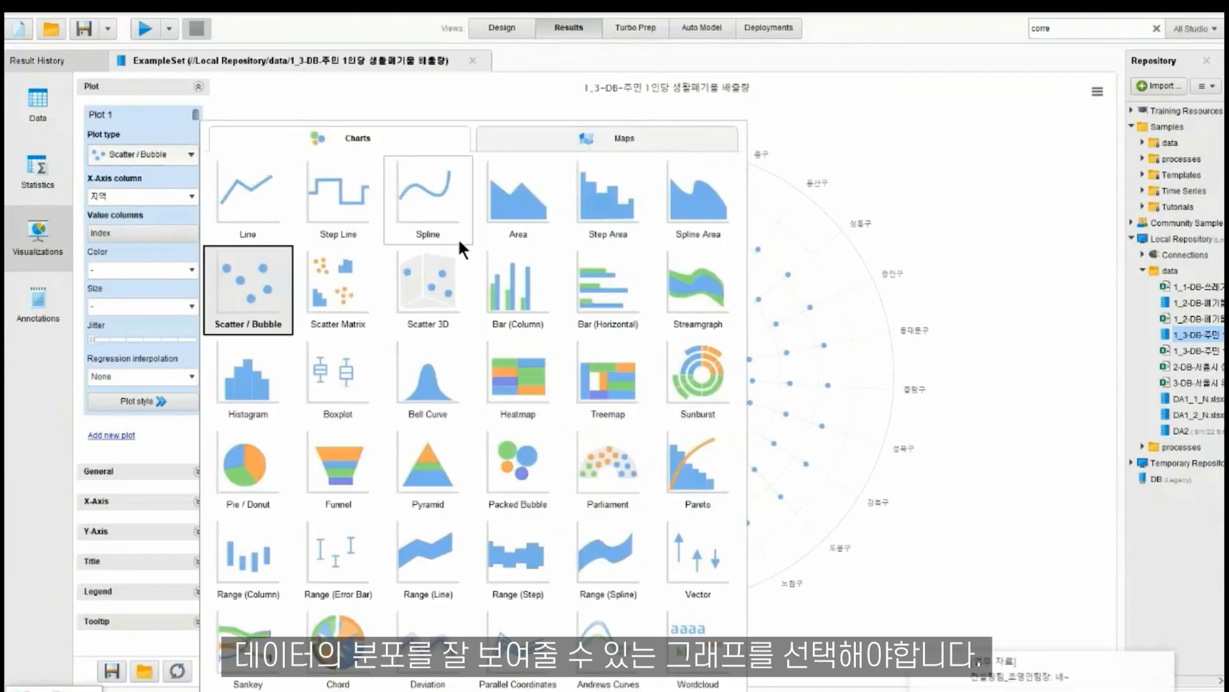
pyautogui.click(615, 302)
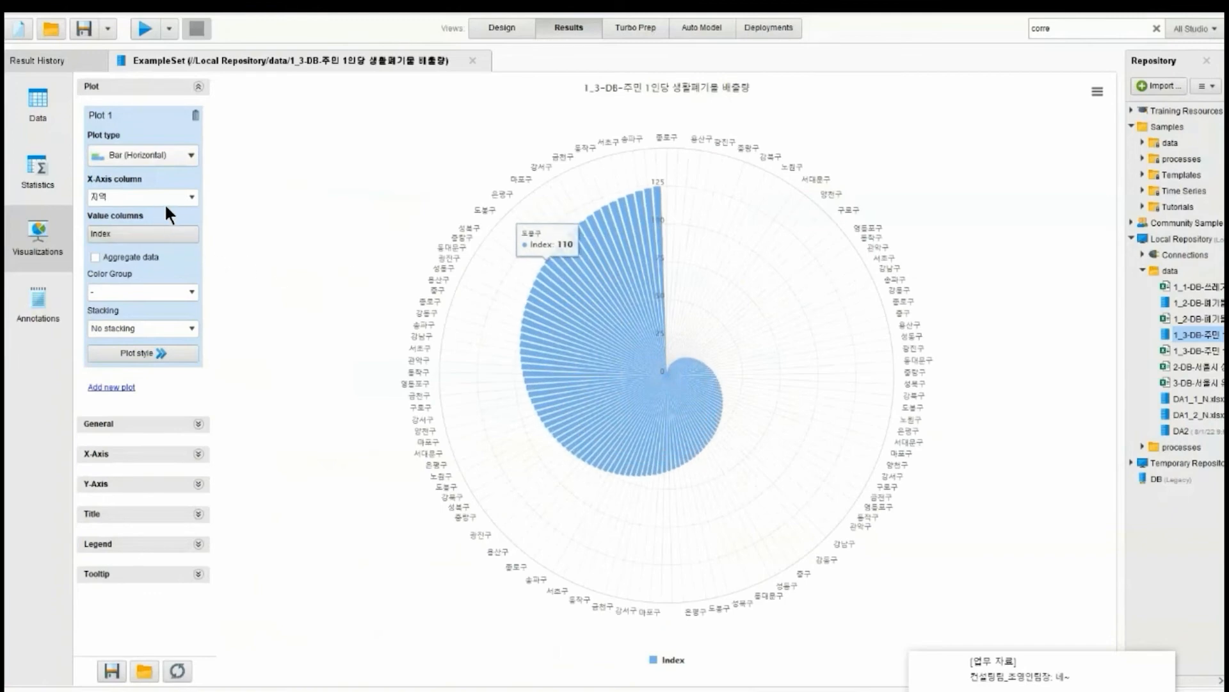
# - Set the bar plot's X-axis column to 주민수(명) and its color group to 연도
pyautogui.click(191, 198)
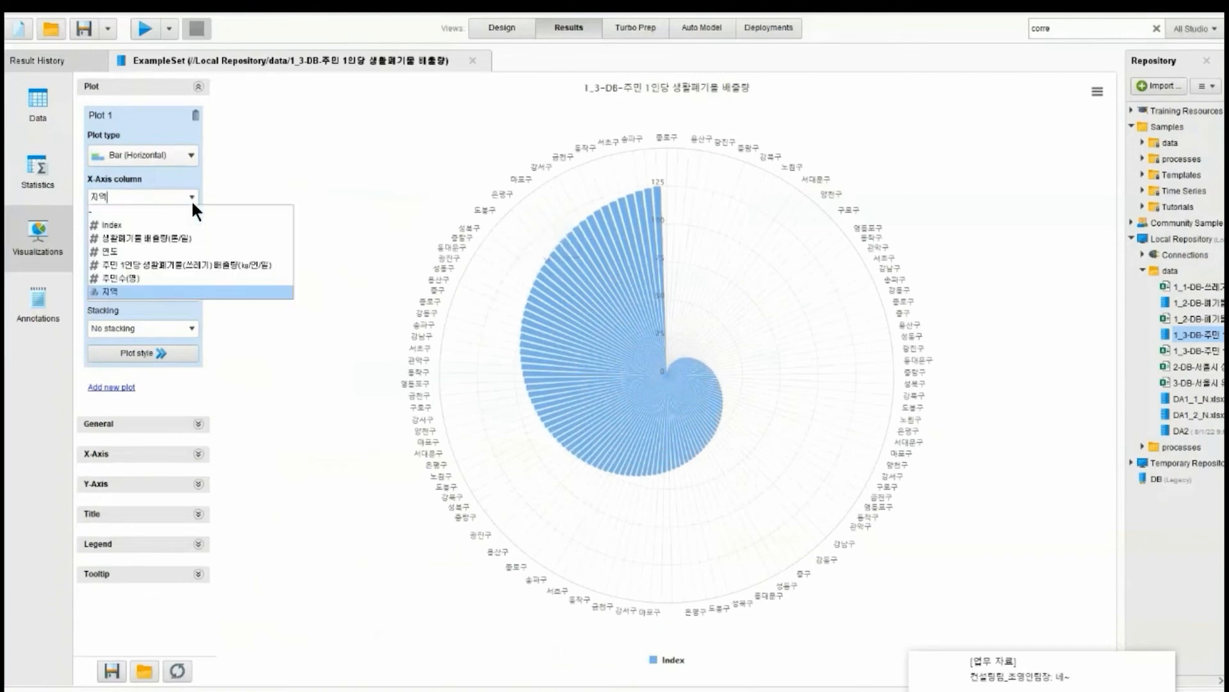
pyautogui.click(186, 278)
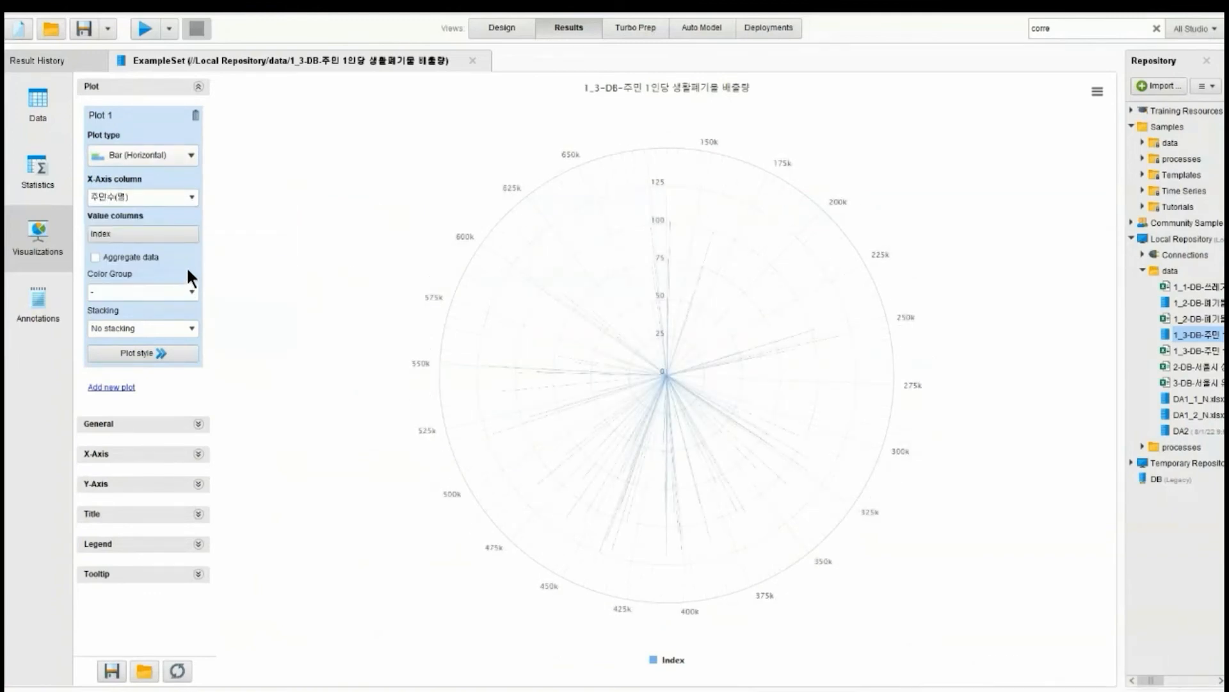
pyautogui.click(189, 293)
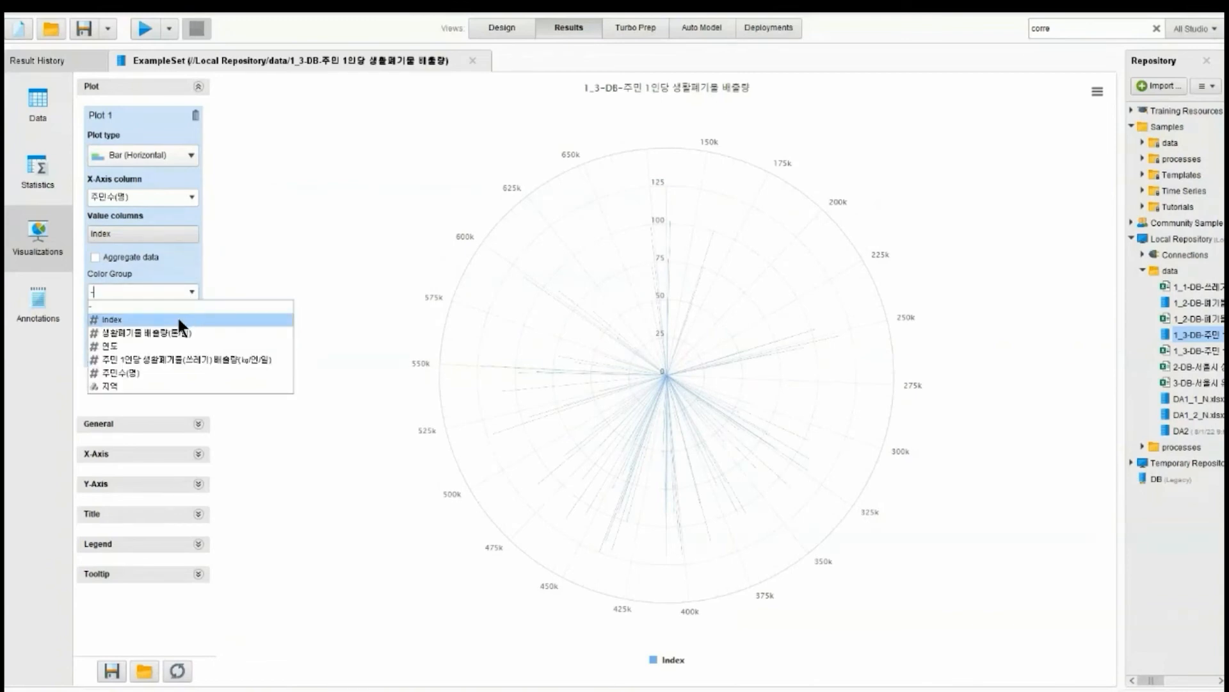
pyautogui.click(171, 340)
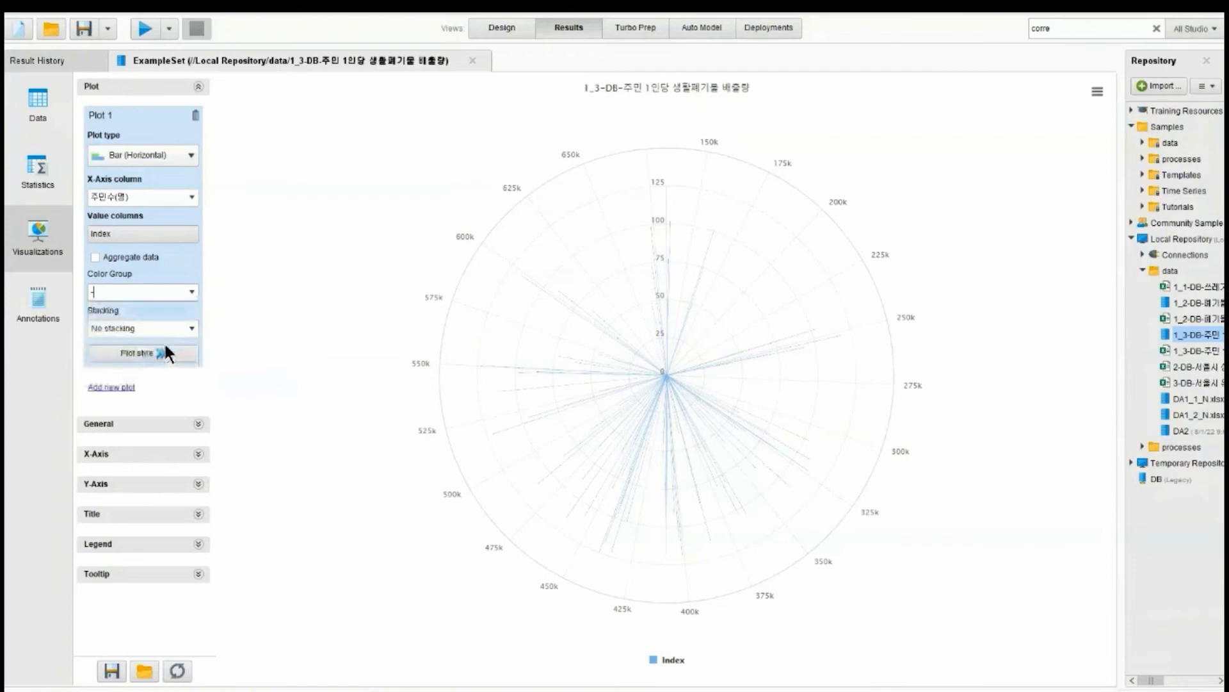
pyautogui.click(189, 293)
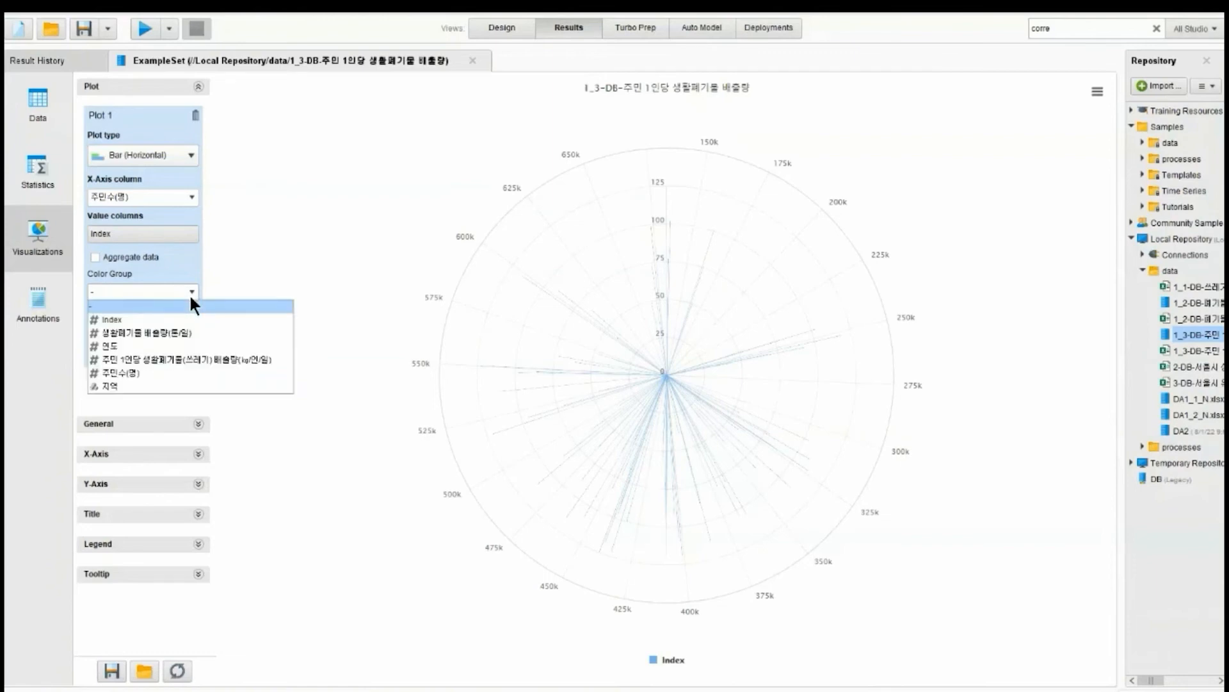
pyautogui.click(144, 344)
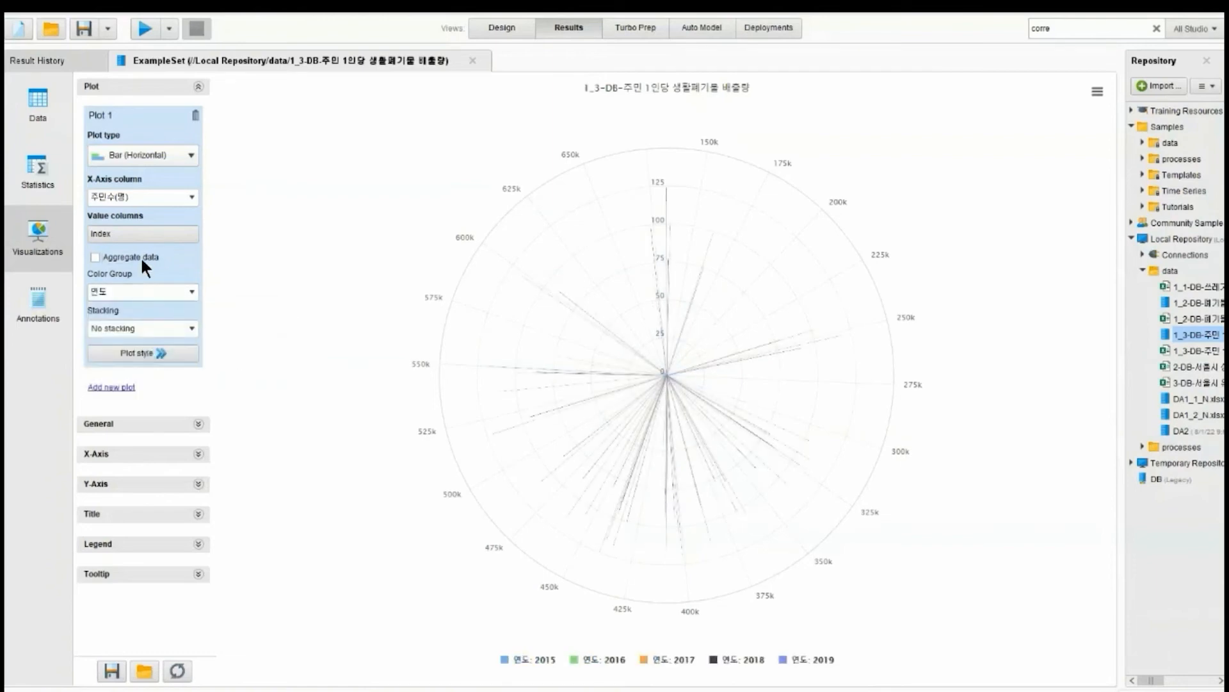
# - Aggregate the bar plot's data with 주민수(명) as the value column, grouped by 지역, using the Average function
pyautogui.click(140, 256)
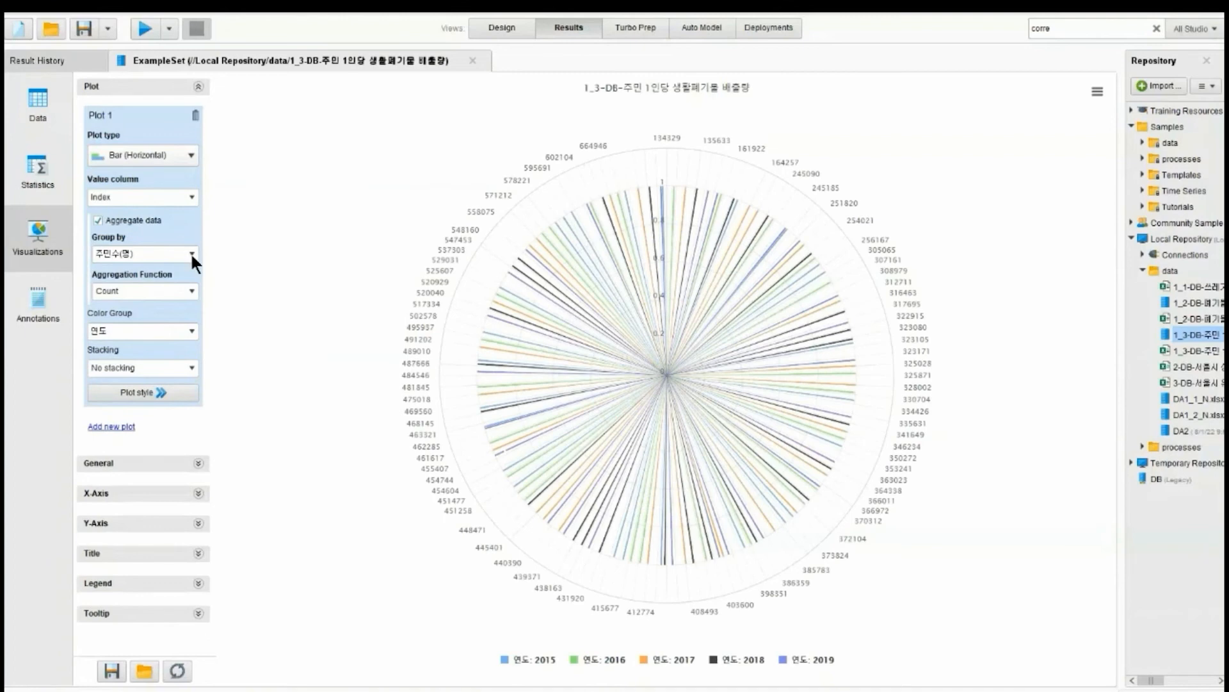
pyautogui.click(190, 198)
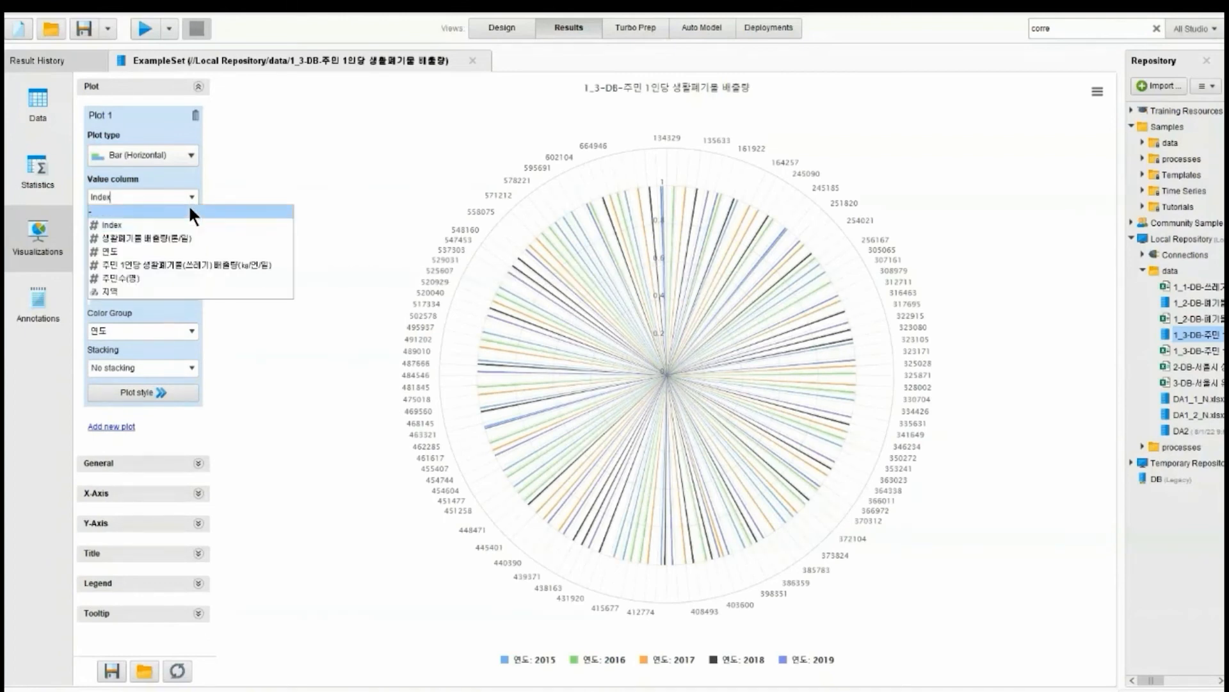
pyautogui.click(175, 281)
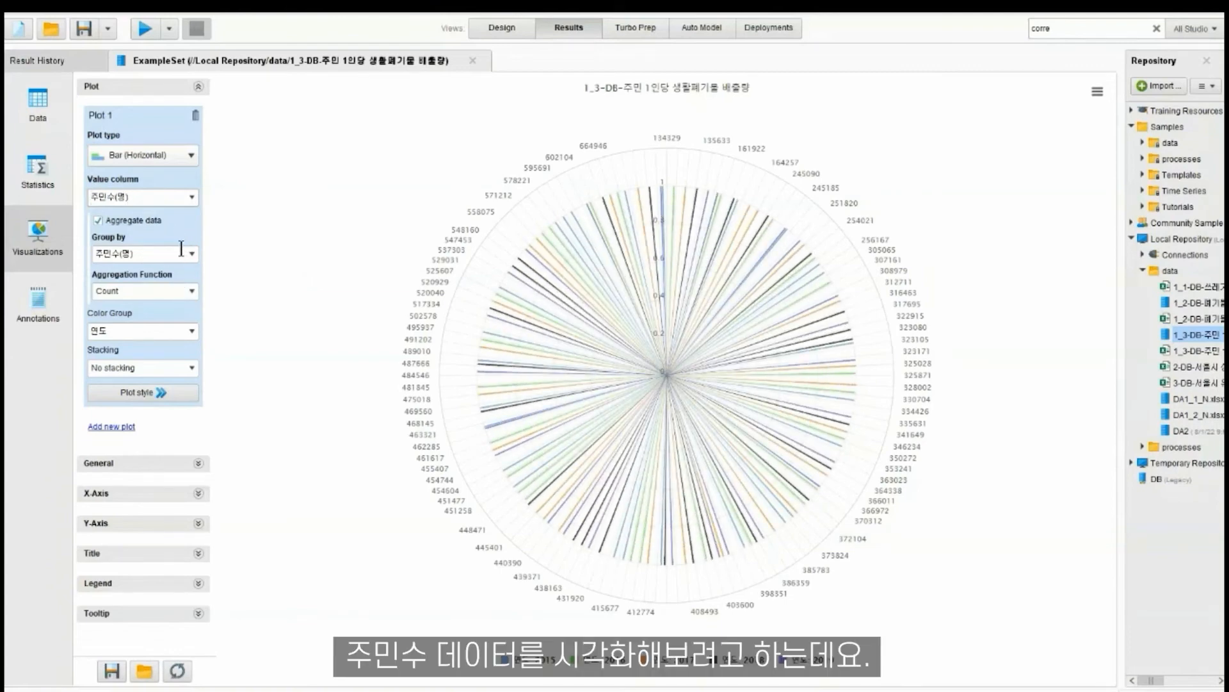
pyautogui.click(188, 252)
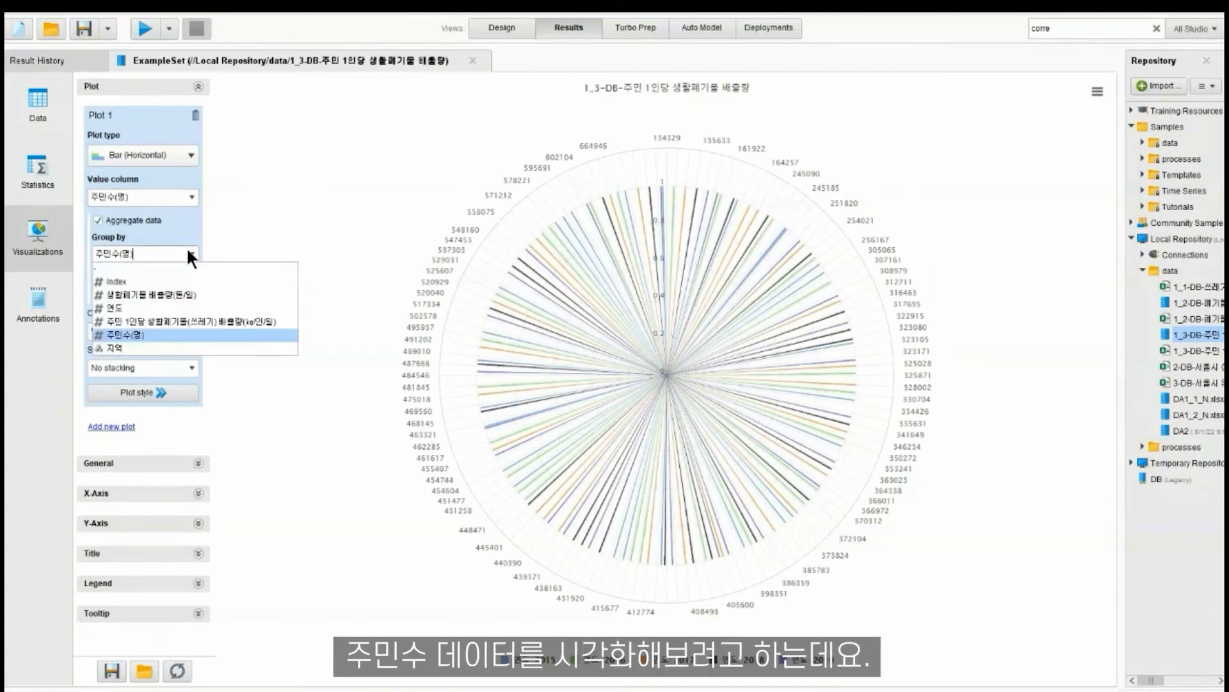
pyautogui.click(151, 344)
pyautogui.click(183, 288)
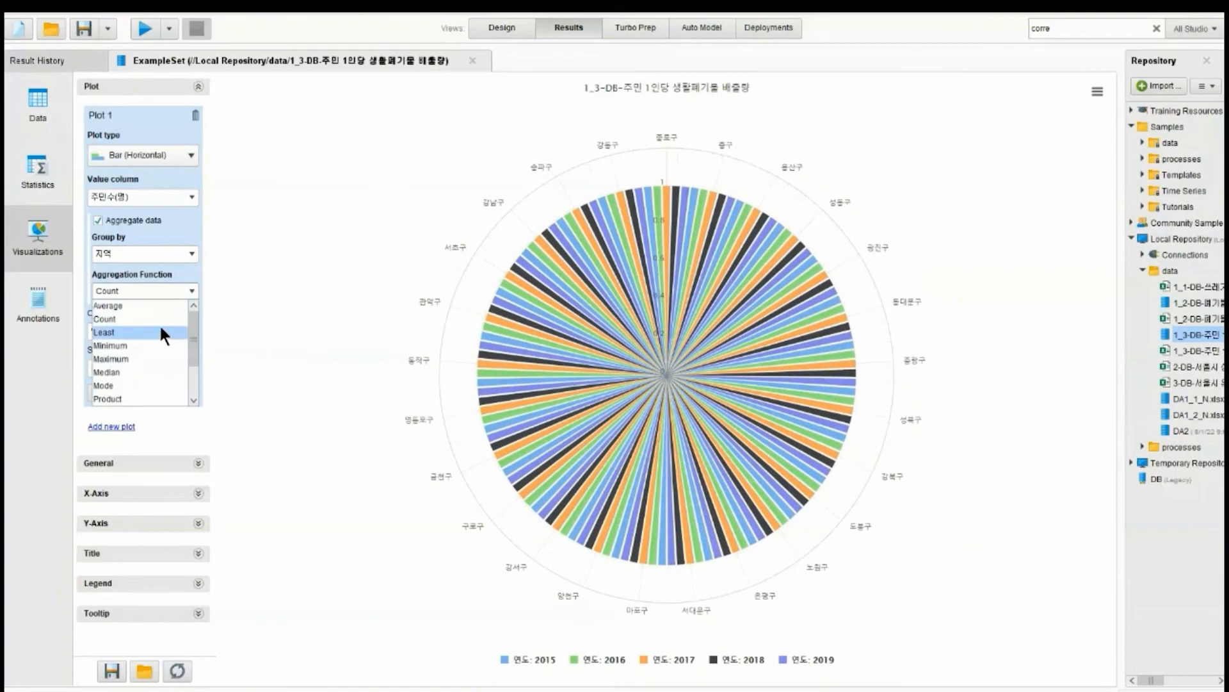
pyautogui.click(163, 309)
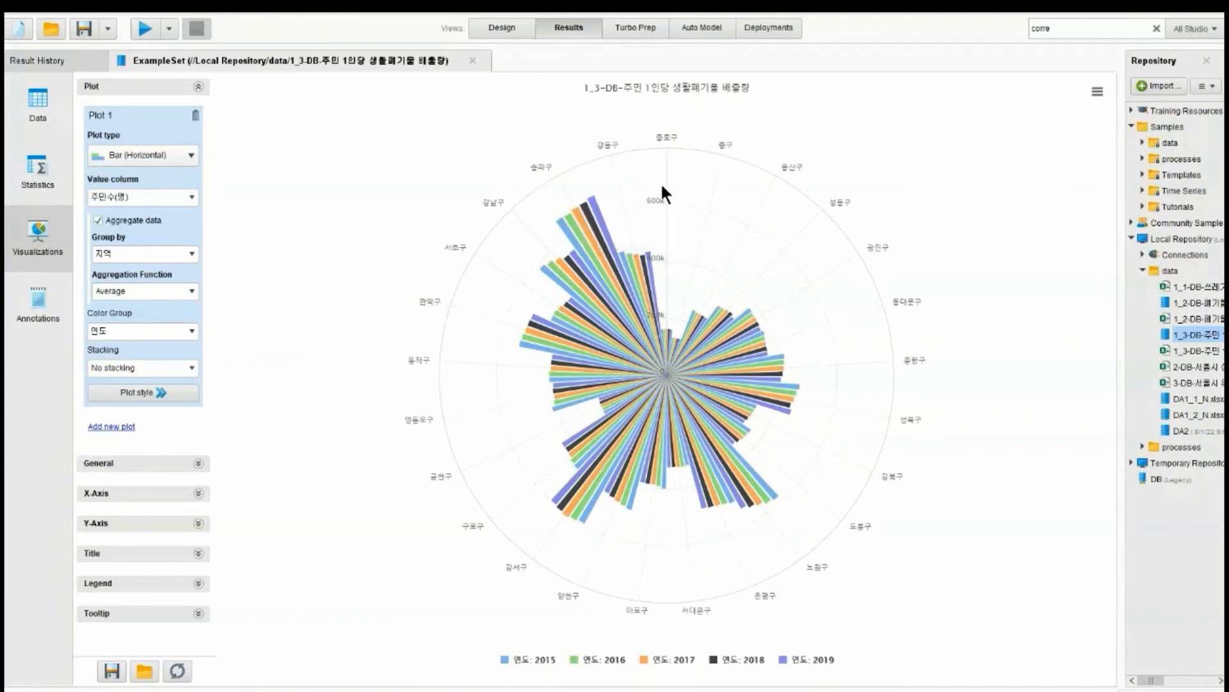
pyautogui.moveTo(598, 208)
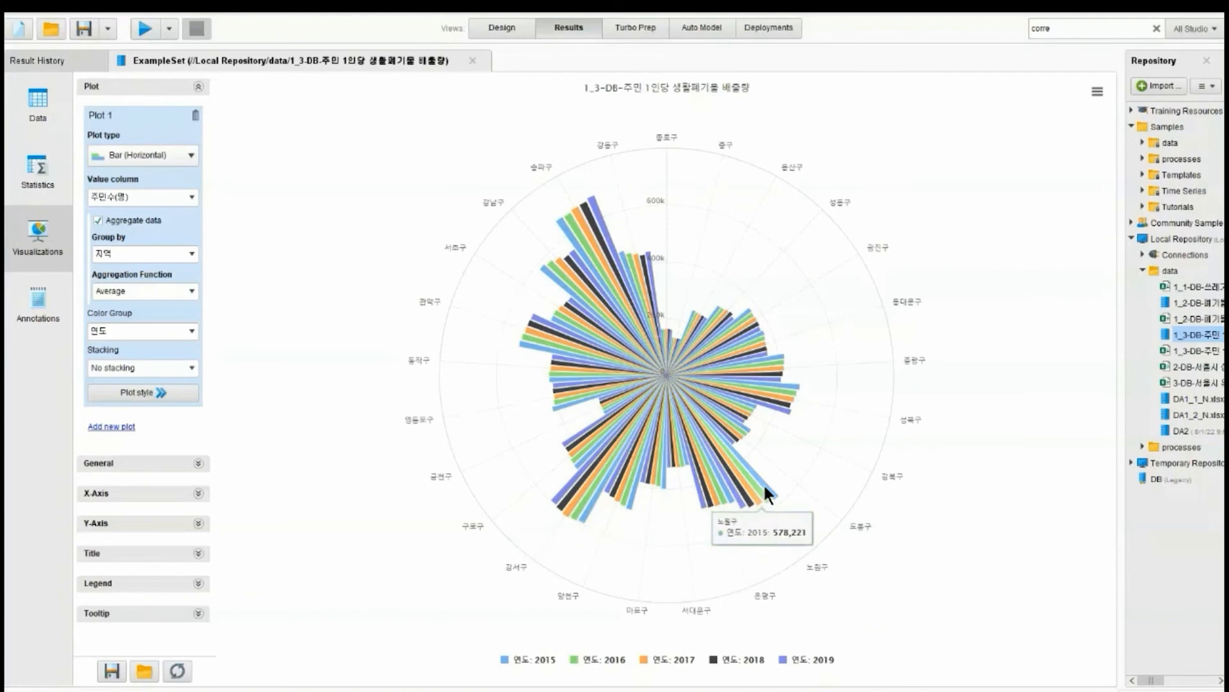
pyautogui.click(1097, 92)
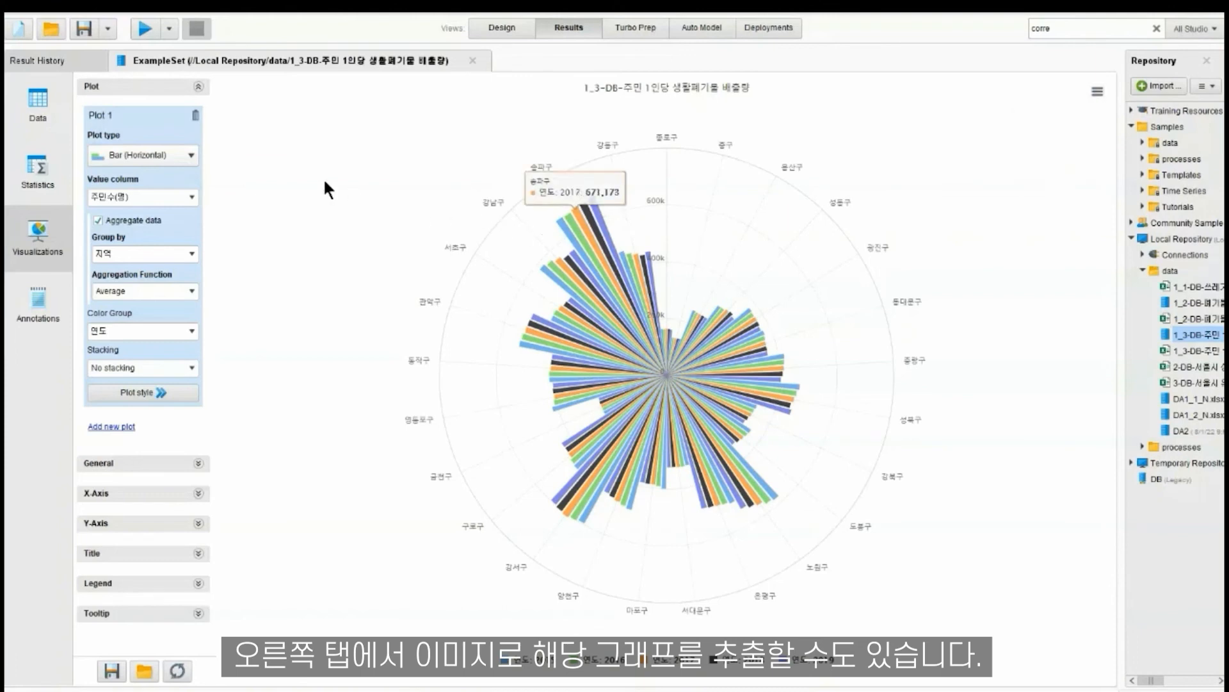
# - Change the value column to 주민 1인당 생활폐기물(쓰레기) 배출량(kg/인/일) and inspect the bars for the individual districts
pyautogui.click(191, 196)
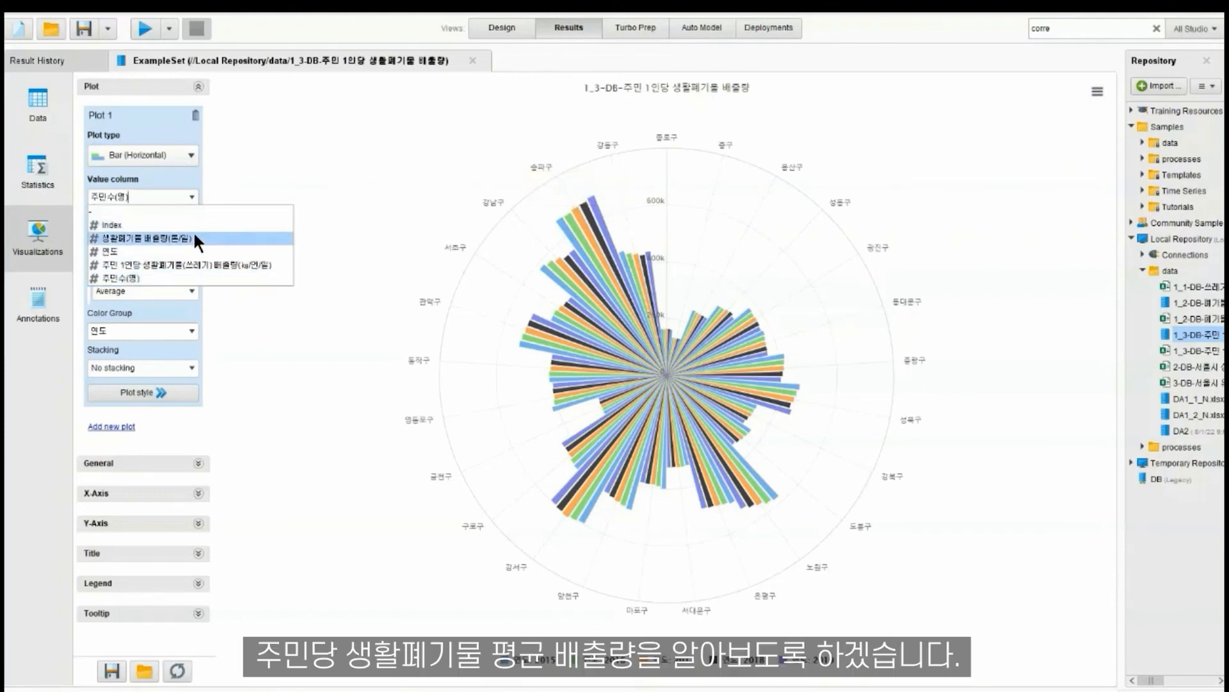
pyautogui.click(204, 262)
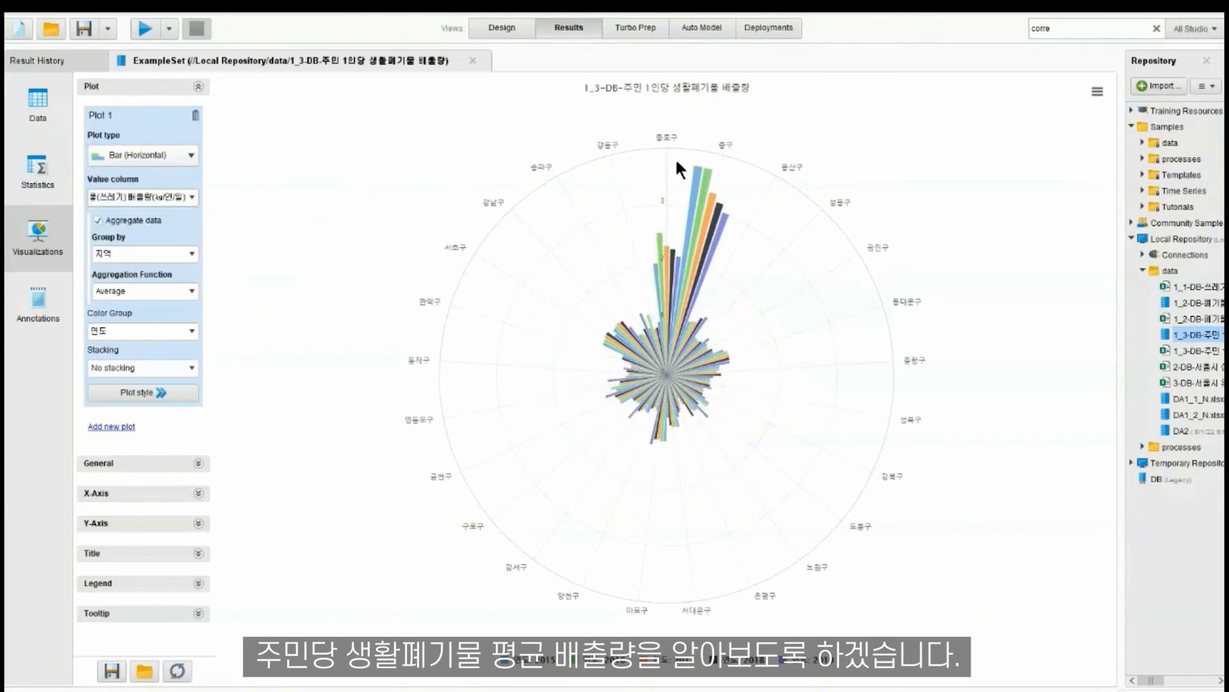
pyautogui.moveTo(708, 211)
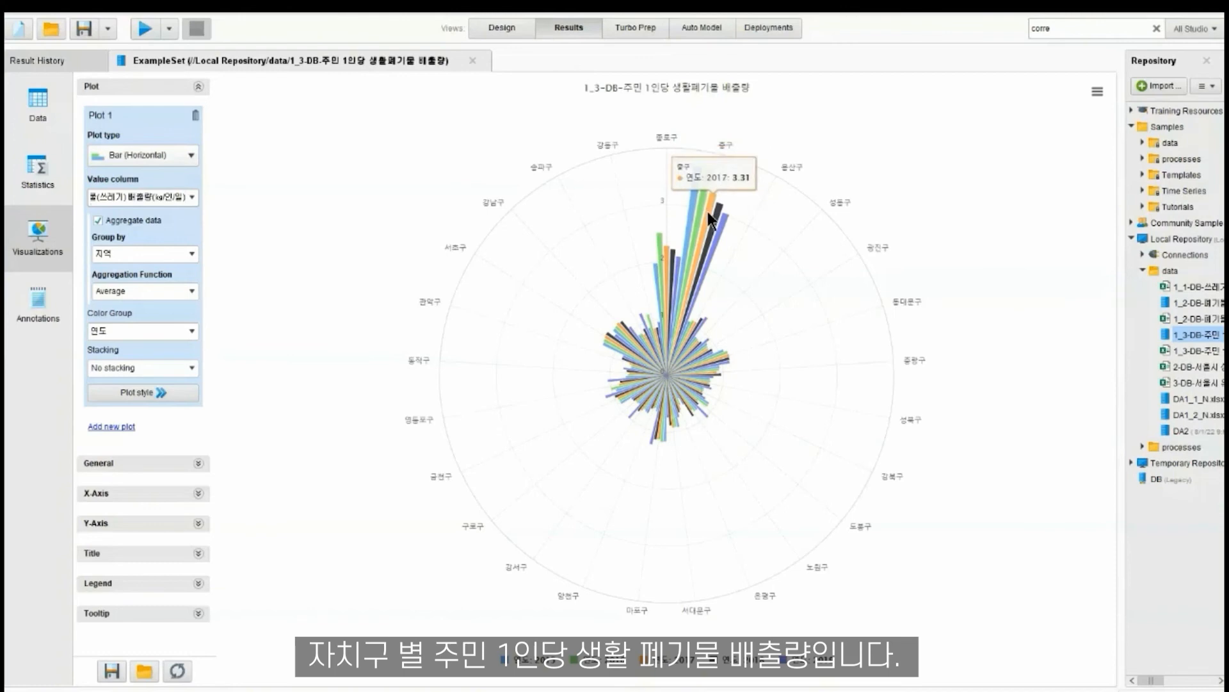
pyautogui.moveTo(655, 263)
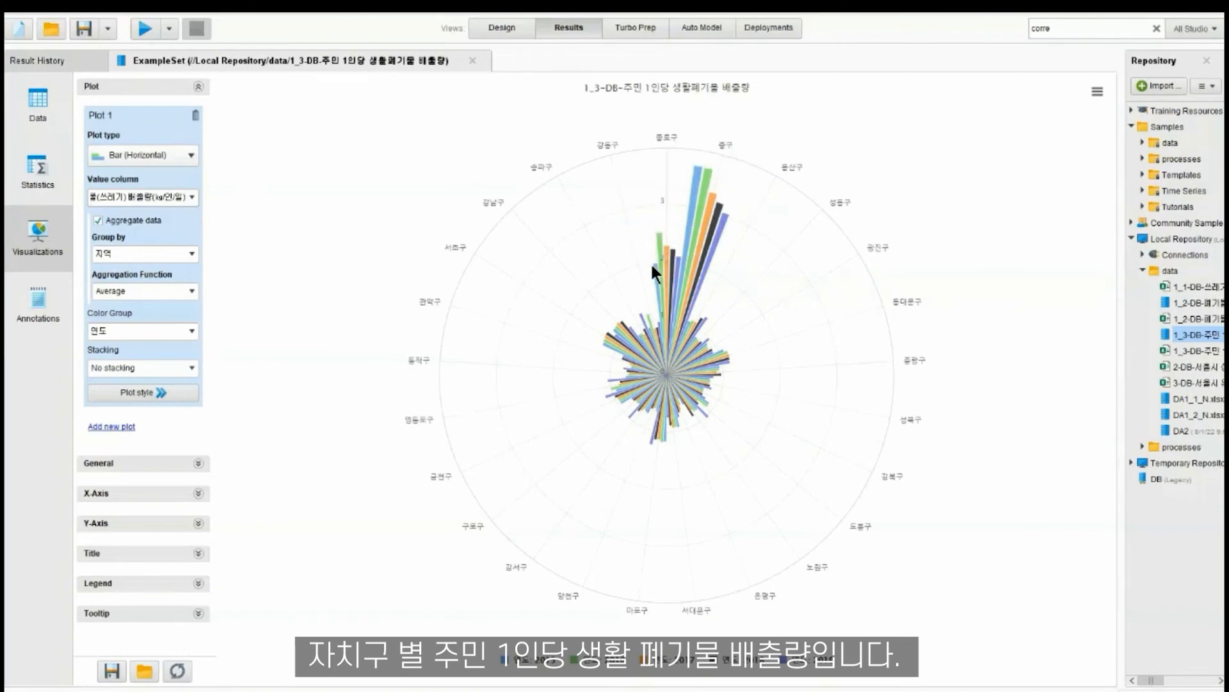
pyautogui.moveTo(635, 337)
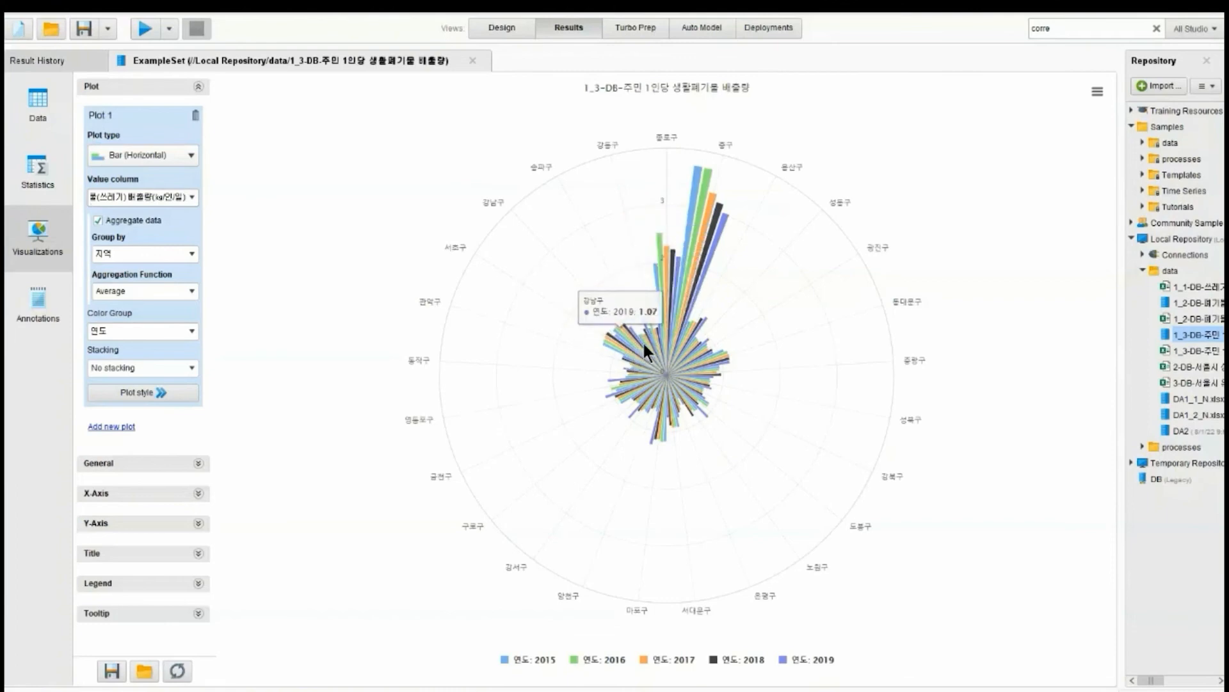
pyautogui.click(1093, 93)
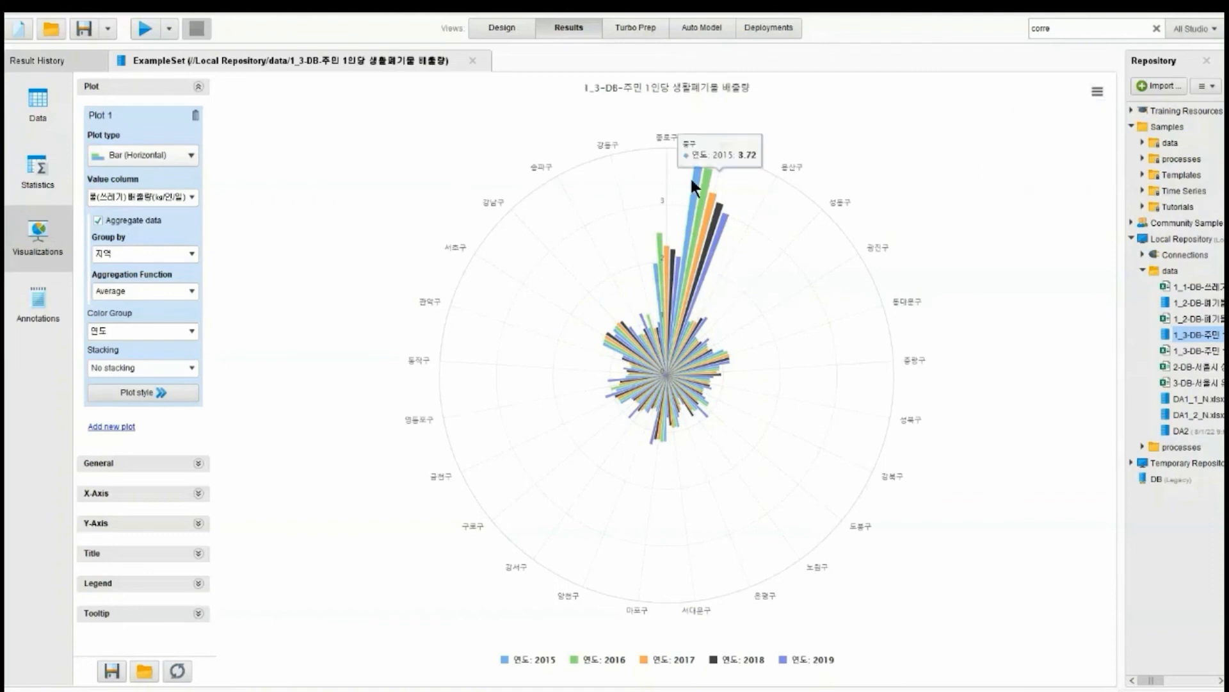
# - Switch the bar plot's value column to 생활폐기물 배출량(톤/일) and examine the district averages
pyautogui.click(186, 191)
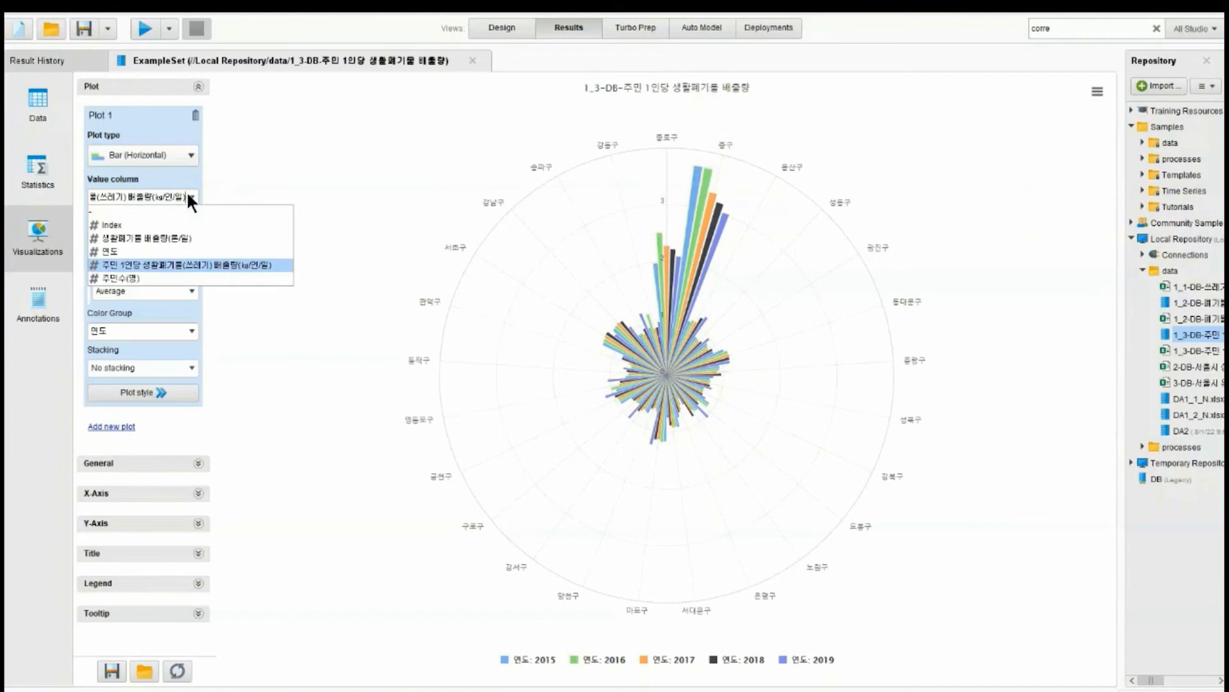
pyautogui.click(187, 232)
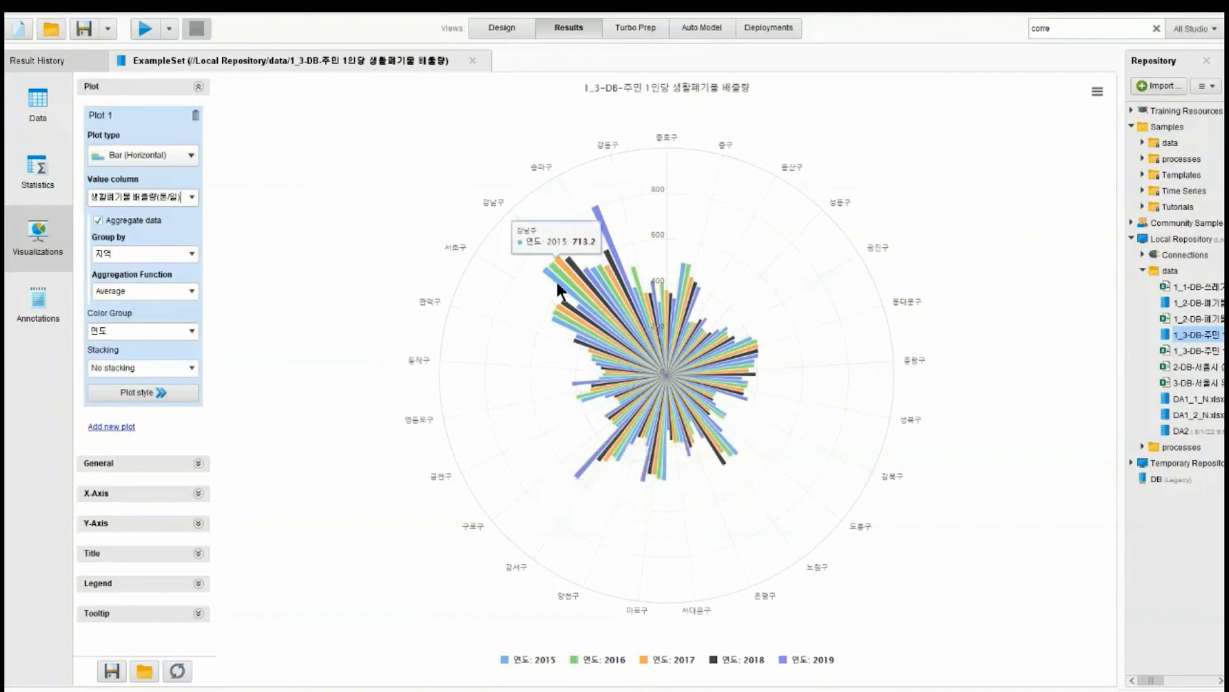
pyautogui.click(1097, 91)
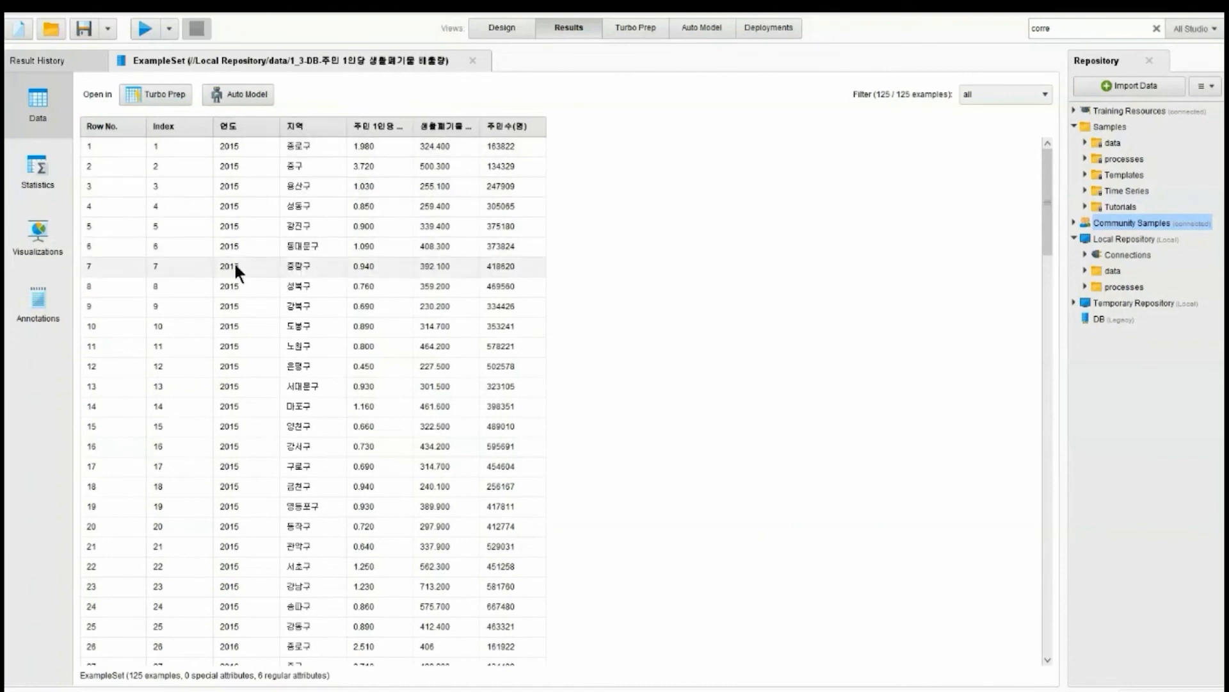
# - Add a new plot for the data table as Scatter / Bubble with 지역 as the X-axis column
pyautogui.click(57, 247)
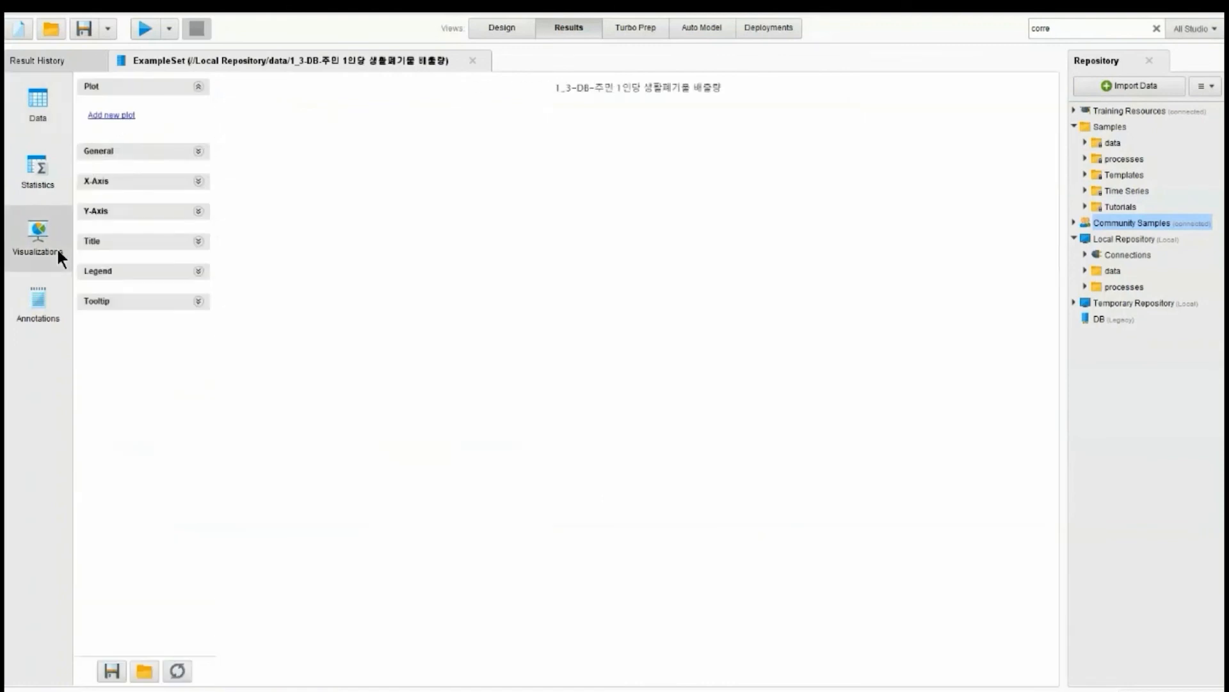
pyautogui.click(130, 119)
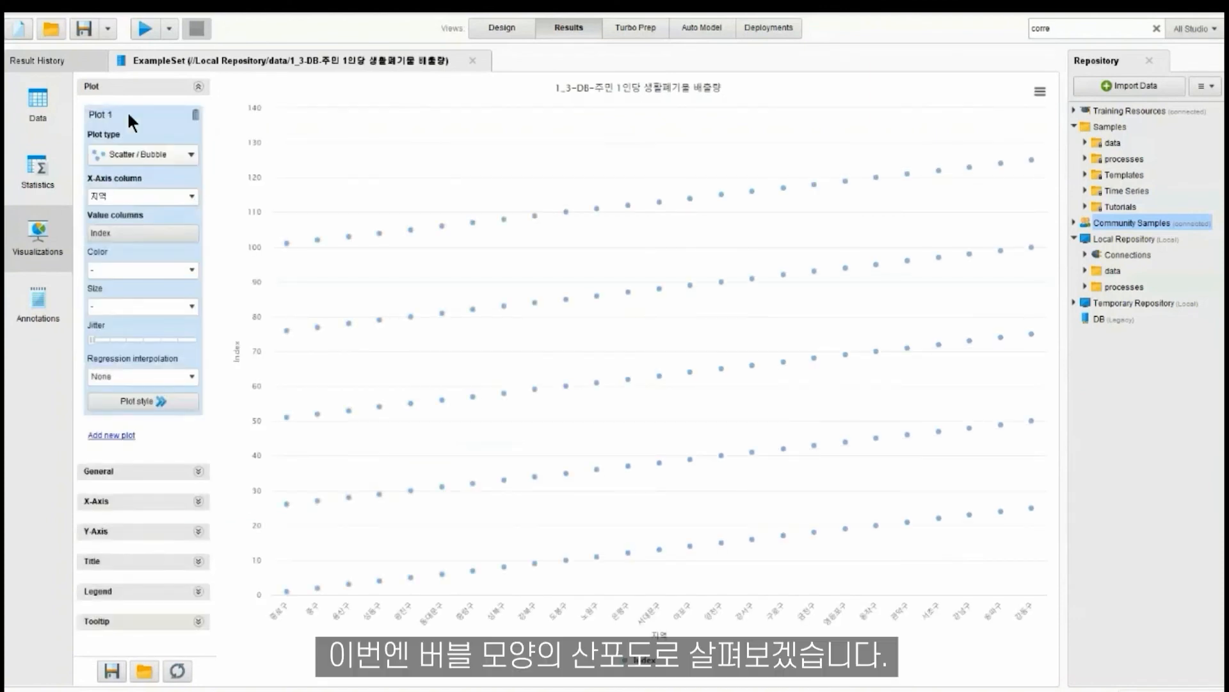
pyautogui.click(150, 151)
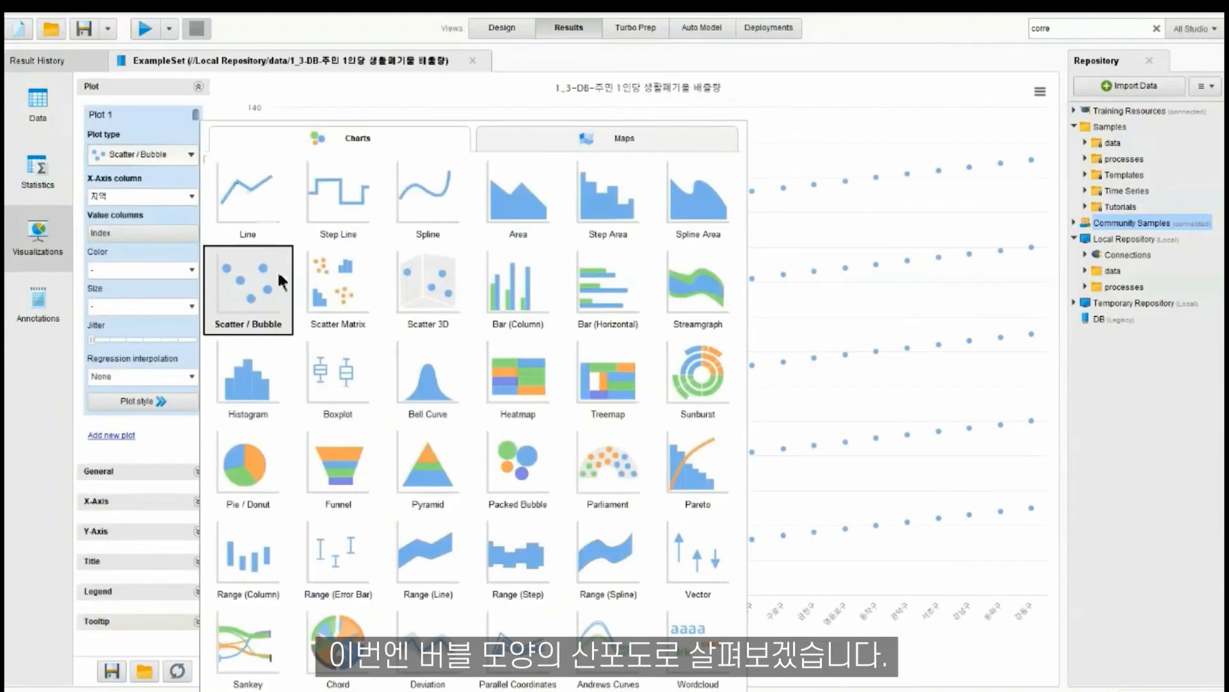
pyautogui.click(240, 283)
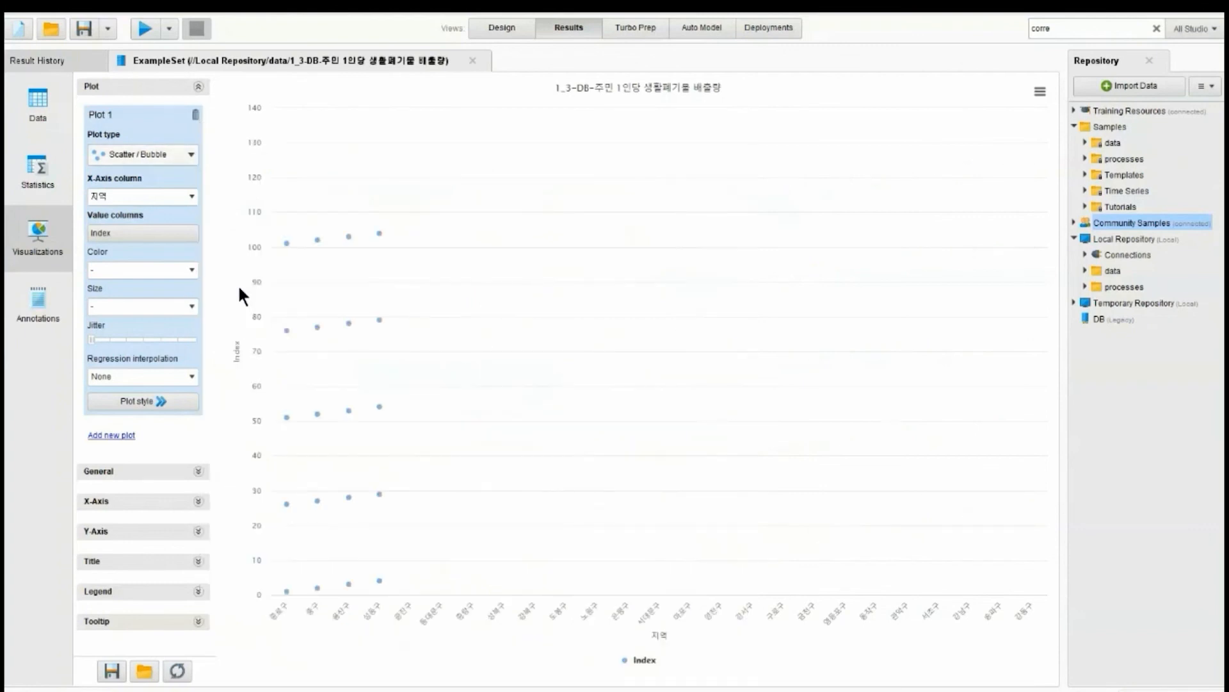
pyautogui.click(192, 195)
pyautogui.click(142, 290)
# - Replace Index in the scatter plot's value columns with 생활폐기물 배출량(톤/일)
pyautogui.click(165, 234)
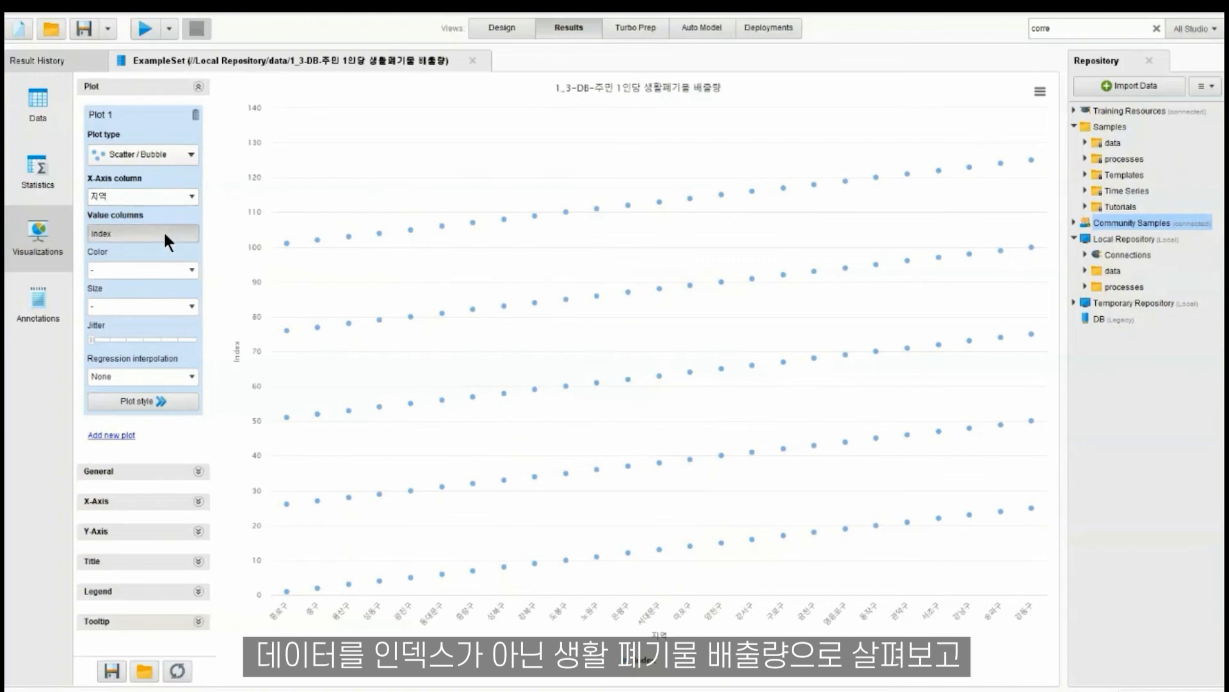
pyautogui.click(463, 319)
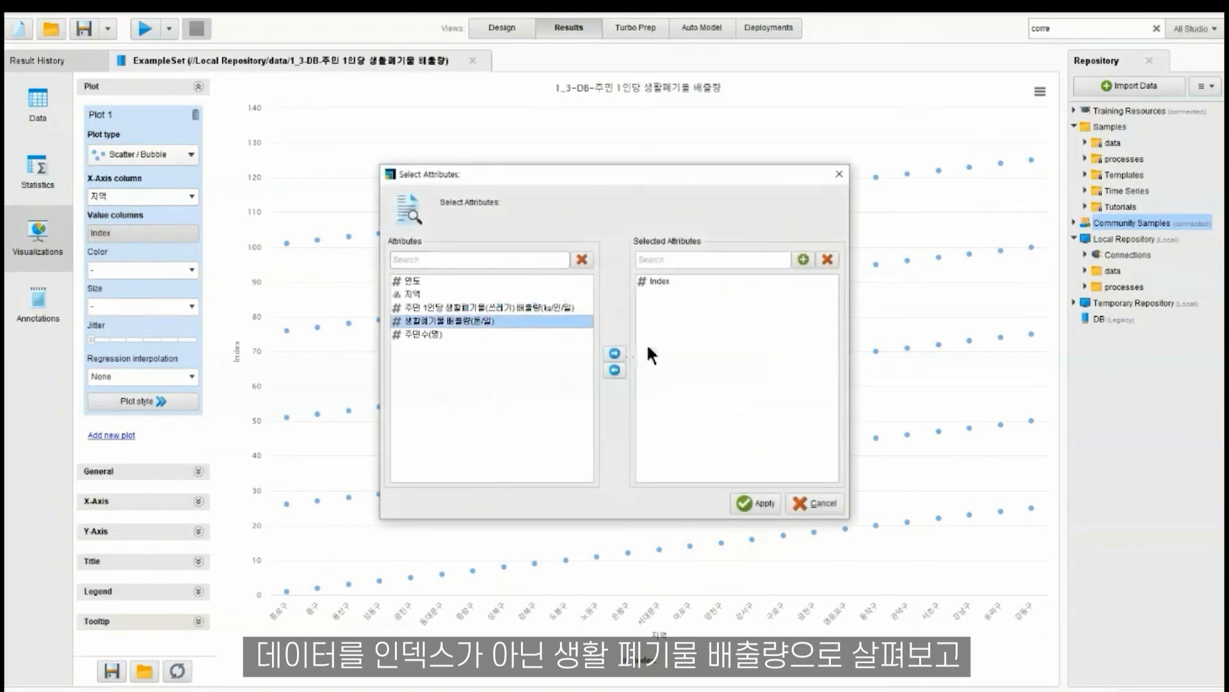
pyautogui.click(616, 352)
pyautogui.click(660, 281)
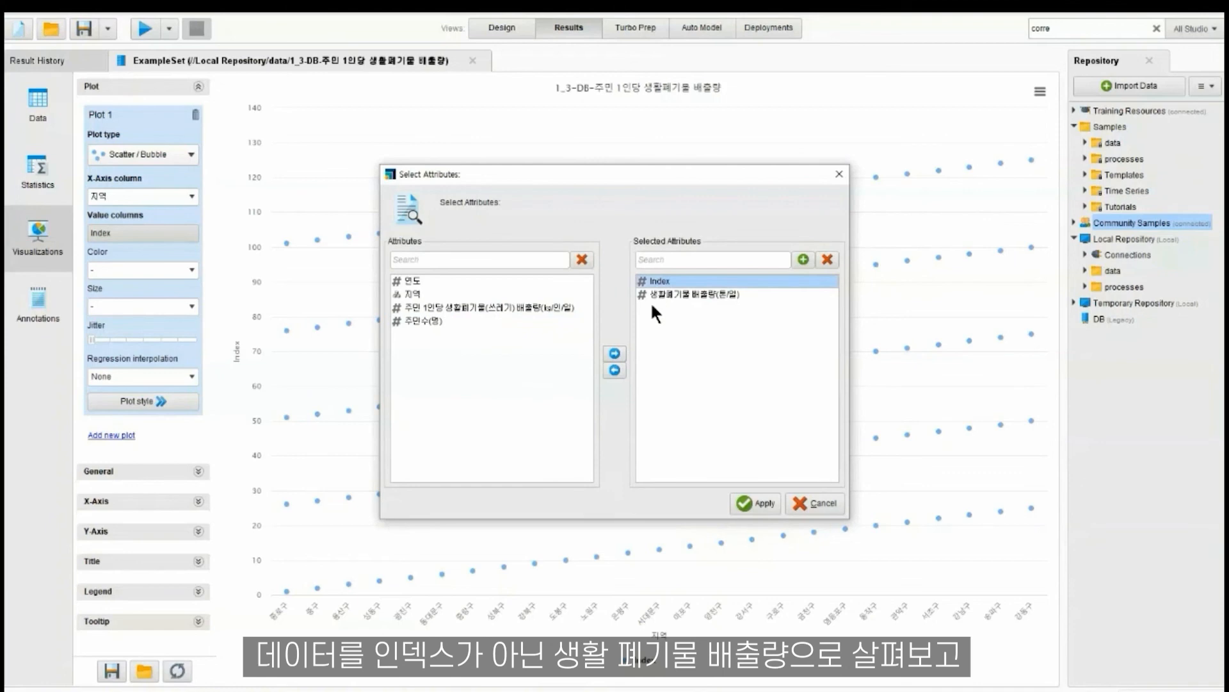
pyautogui.click(615, 371)
pyautogui.click(763, 502)
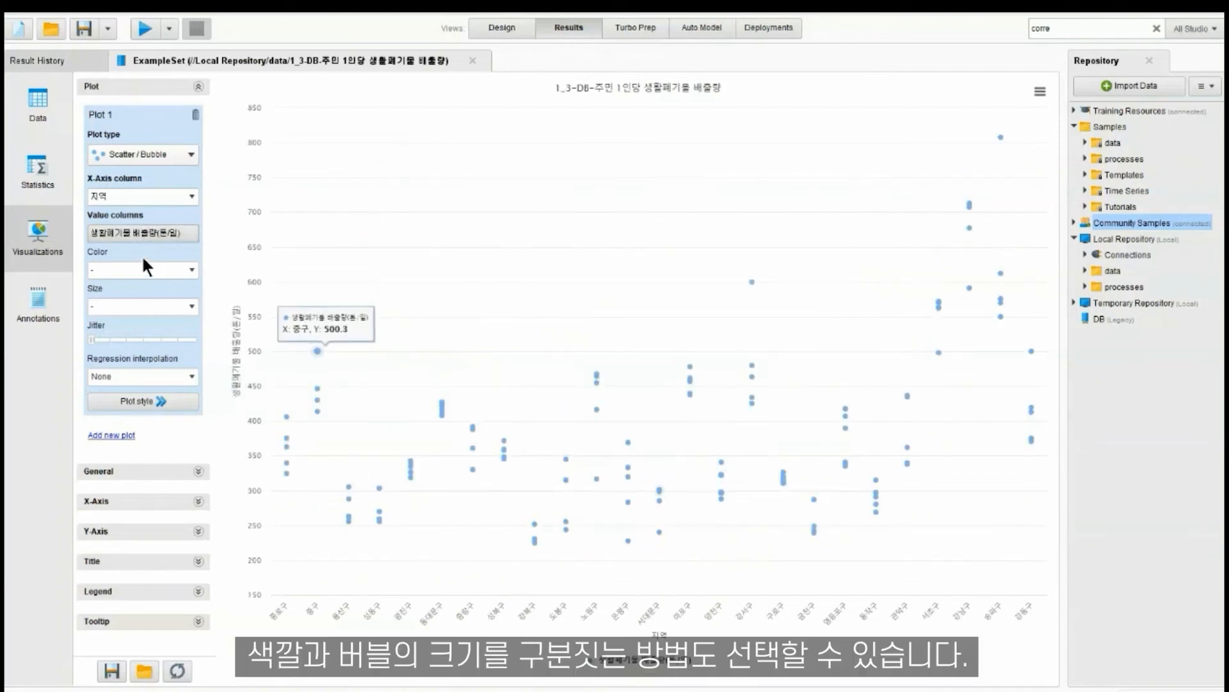
# - Color the scatter plot by 주민수(명) and size its bubbles by 주민 1인당 생활폐기물(쓰레기) 배출량(kg/인/일)
pyautogui.click(191, 270)
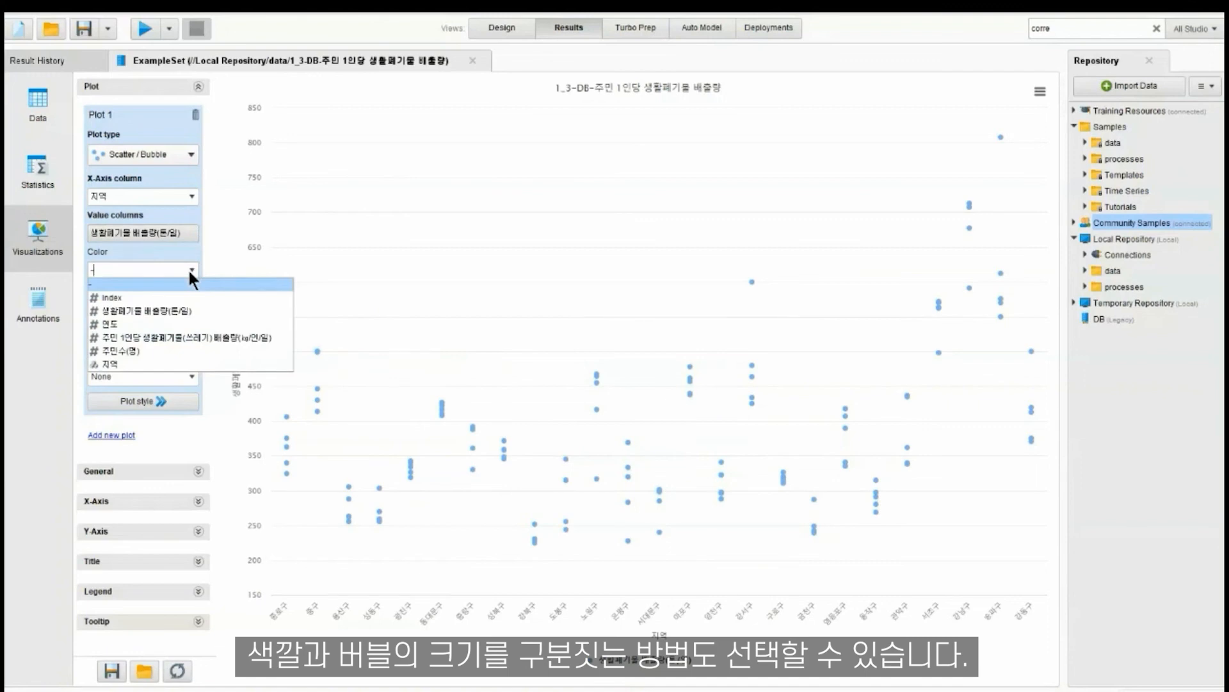
pyautogui.click(170, 351)
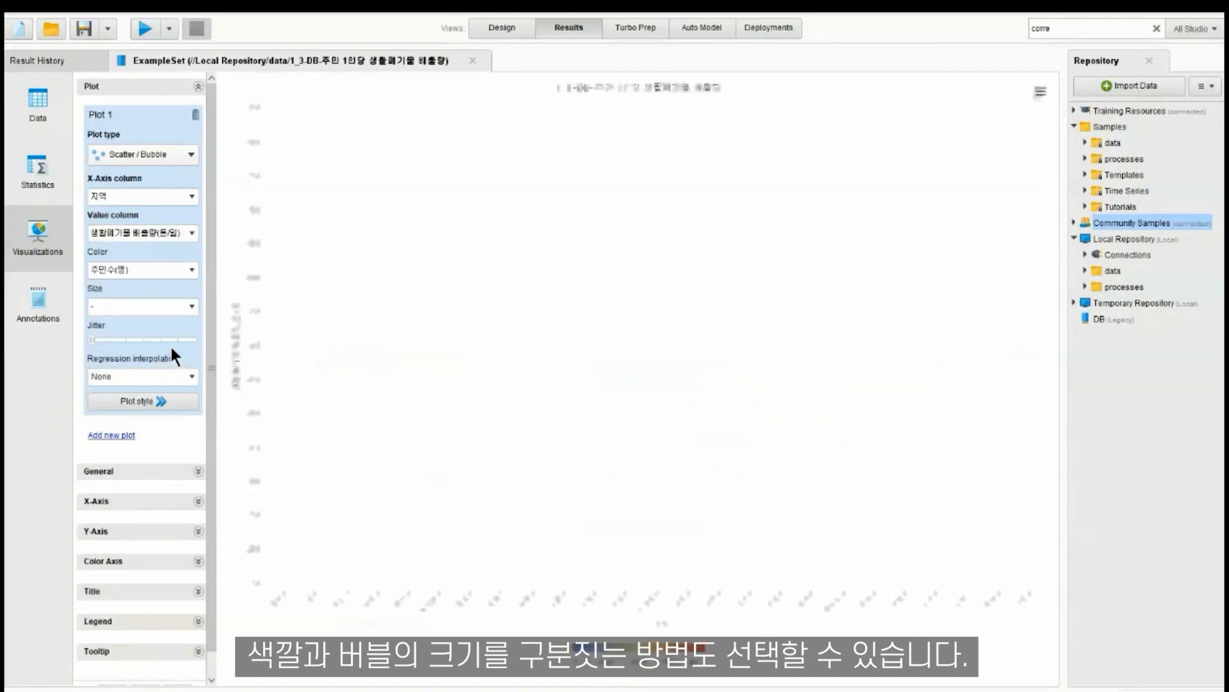
pyautogui.click(193, 306)
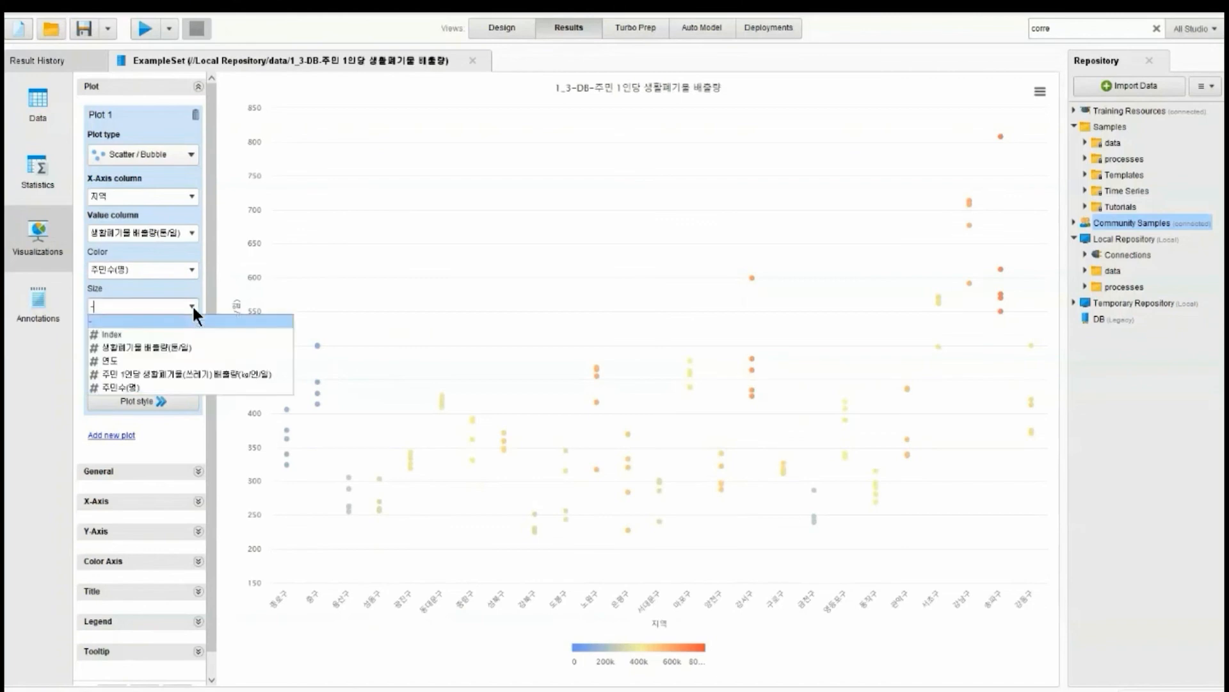
pyautogui.click(210, 375)
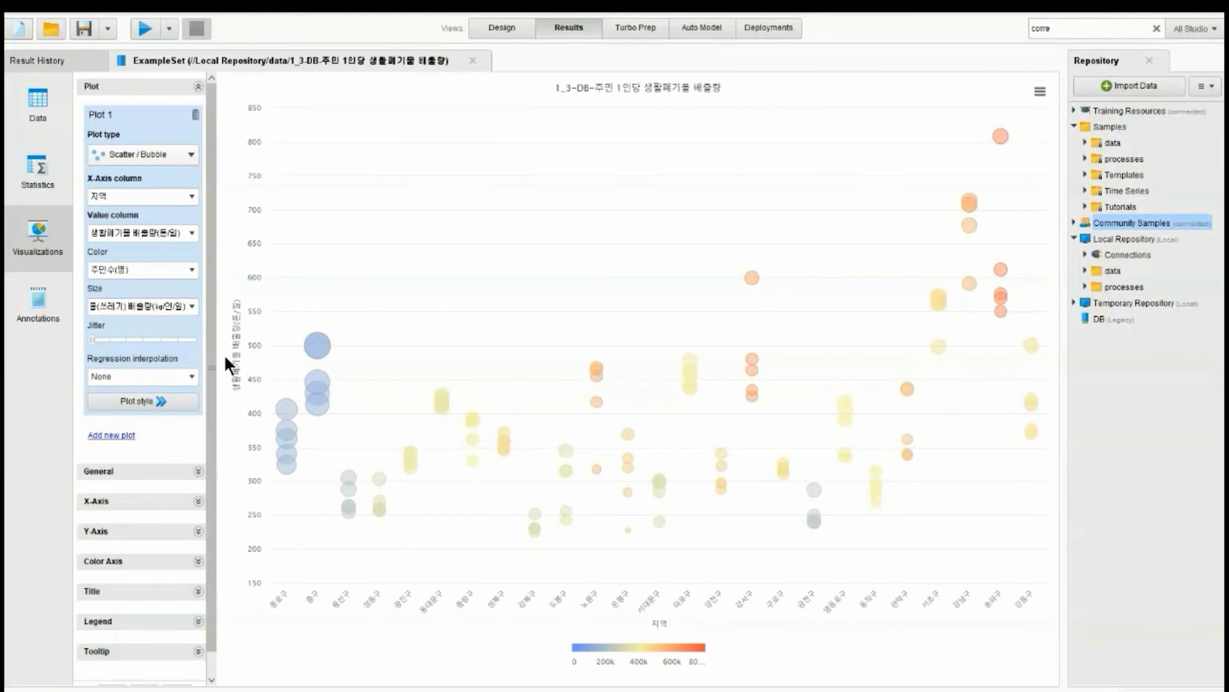
# - Try the Polar (Circle) chart display mode on the bubble plot, and return it to Regular
pyautogui.click(198, 472)
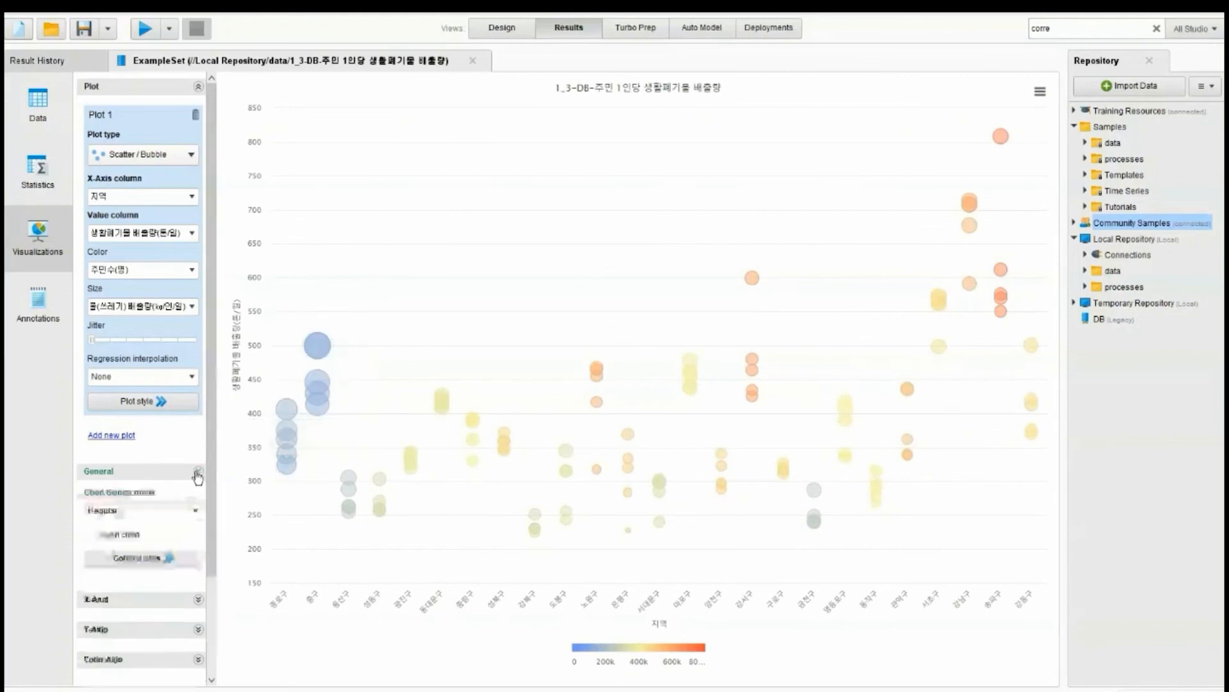
pyautogui.click(187, 509)
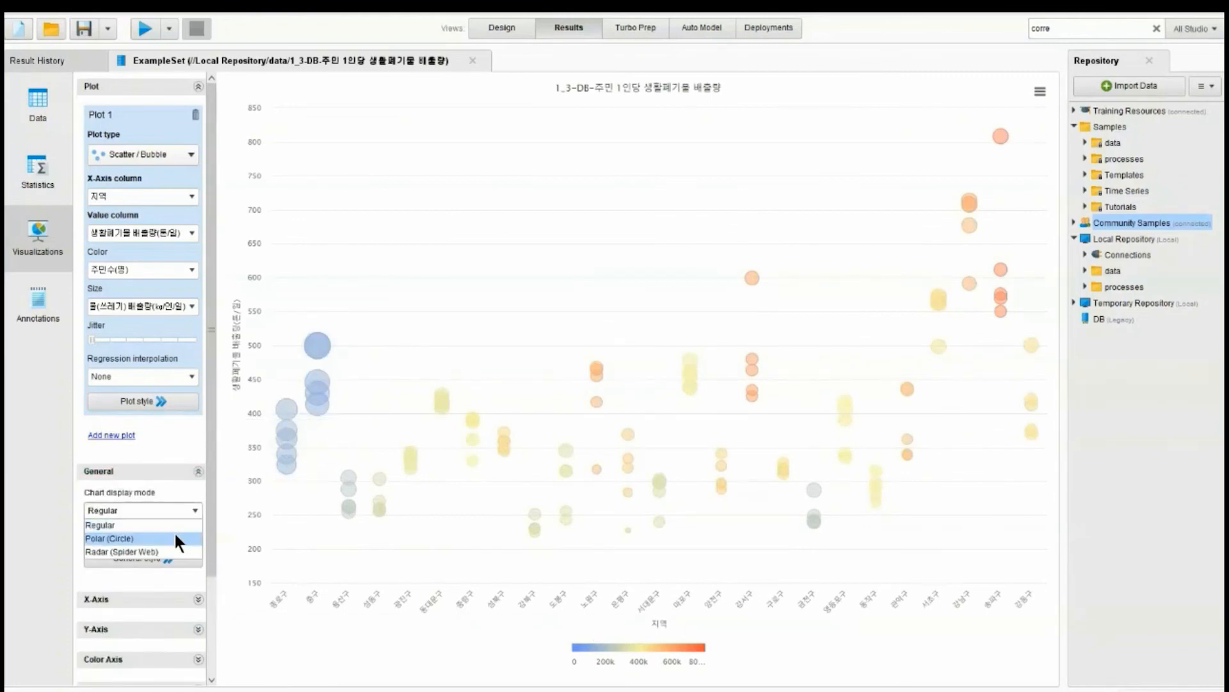
pyautogui.click(174, 532)
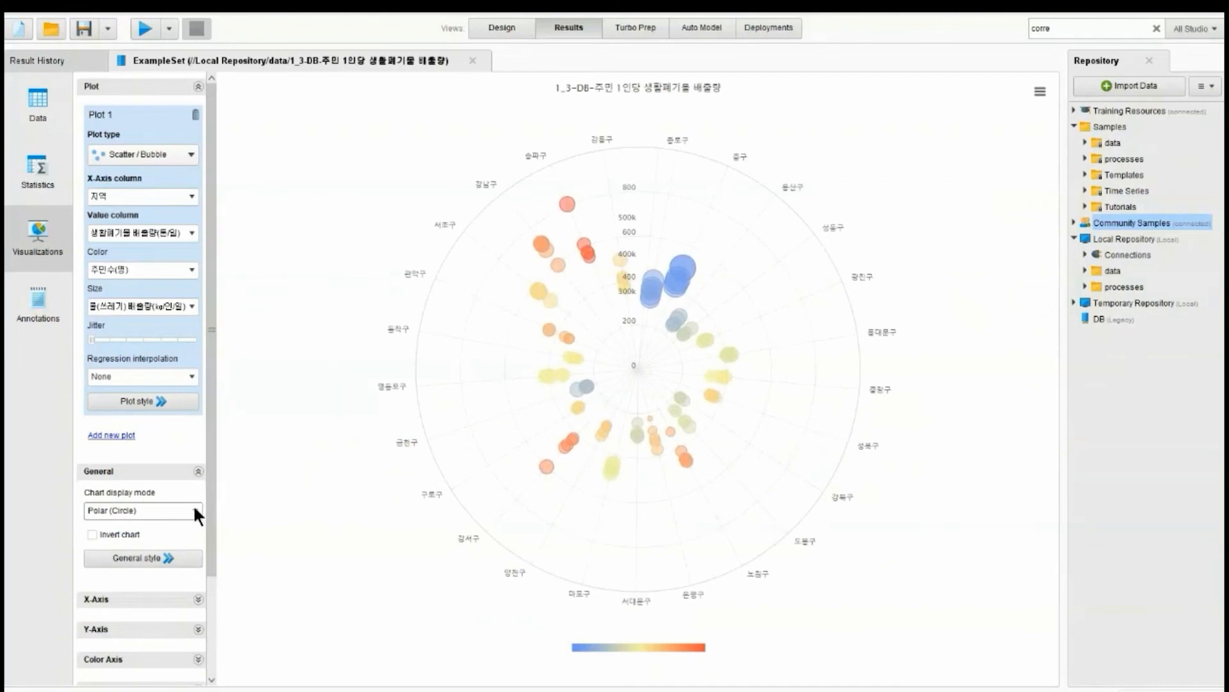
pyautogui.click(194, 506)
pyautogui.click(185, 524)
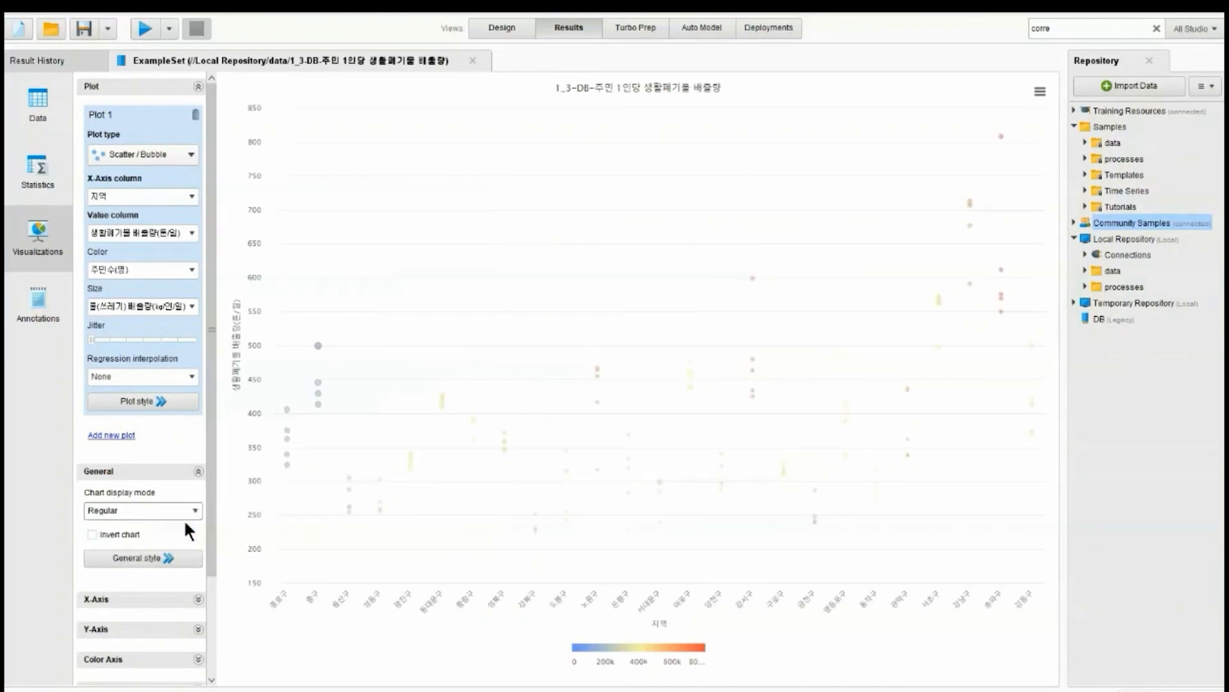
# - Remove the 1_3-DB- prefix from the chart title so it reads 주민 1인당 생활폐기물 배출량
pyautogui.scroll(-3, 172, 507)
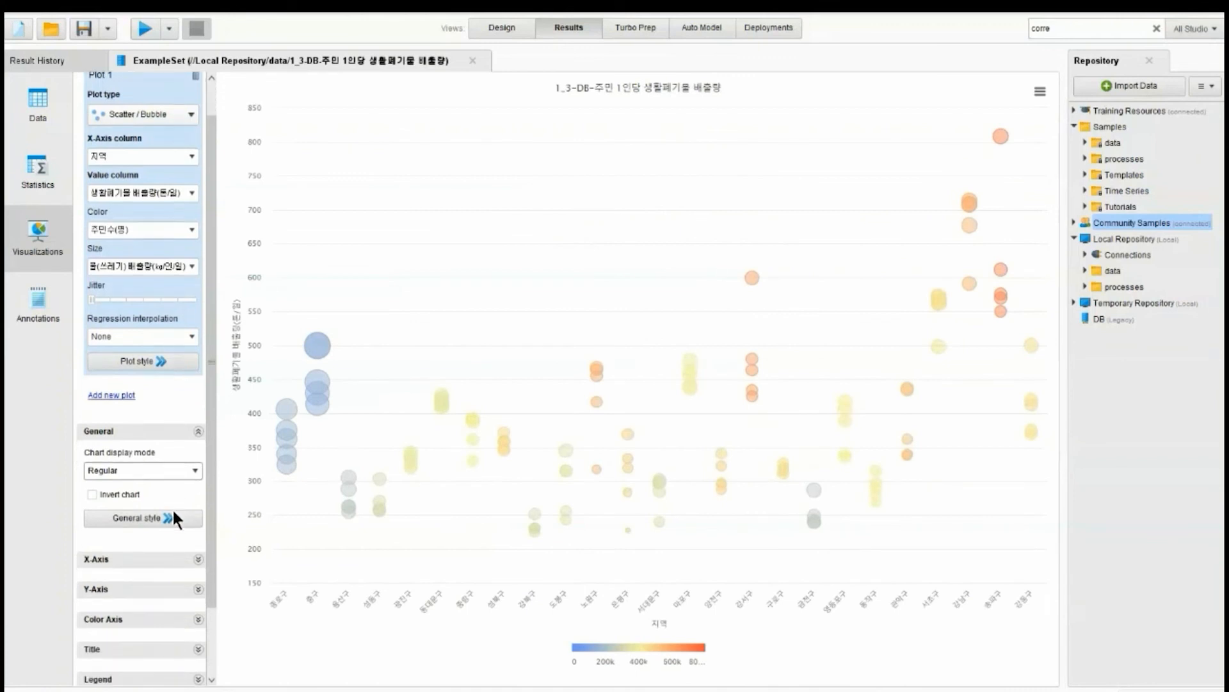
pyautogui.scroll(-1, 172, 507)
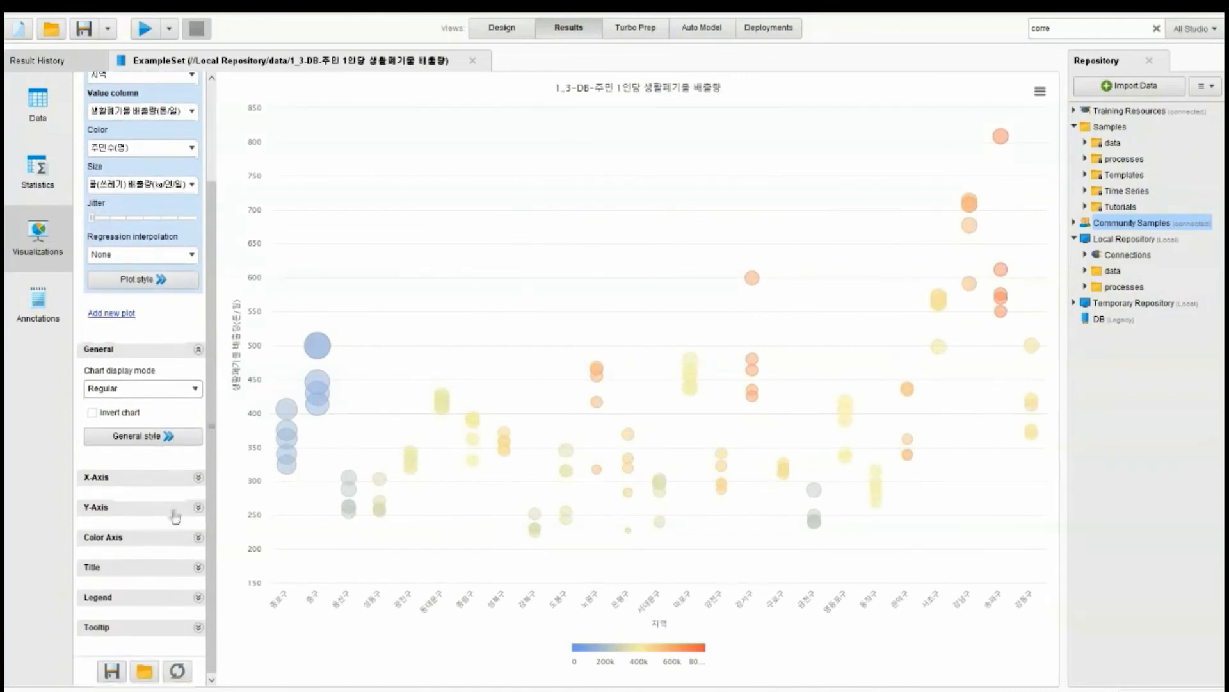
pyautogui.click(165, 567)
pyautogui.moveTo(110, 653); pyautogui.dragTo(39, 630)
pyautogui.press('Left')
pyautogui.press('Delete')
pyautogui.press('Delete')
pyautogui.press('Delete')
pyautogui.press('Delete')
pyautogui.press('Delete')
pyautogui.press('Delete')
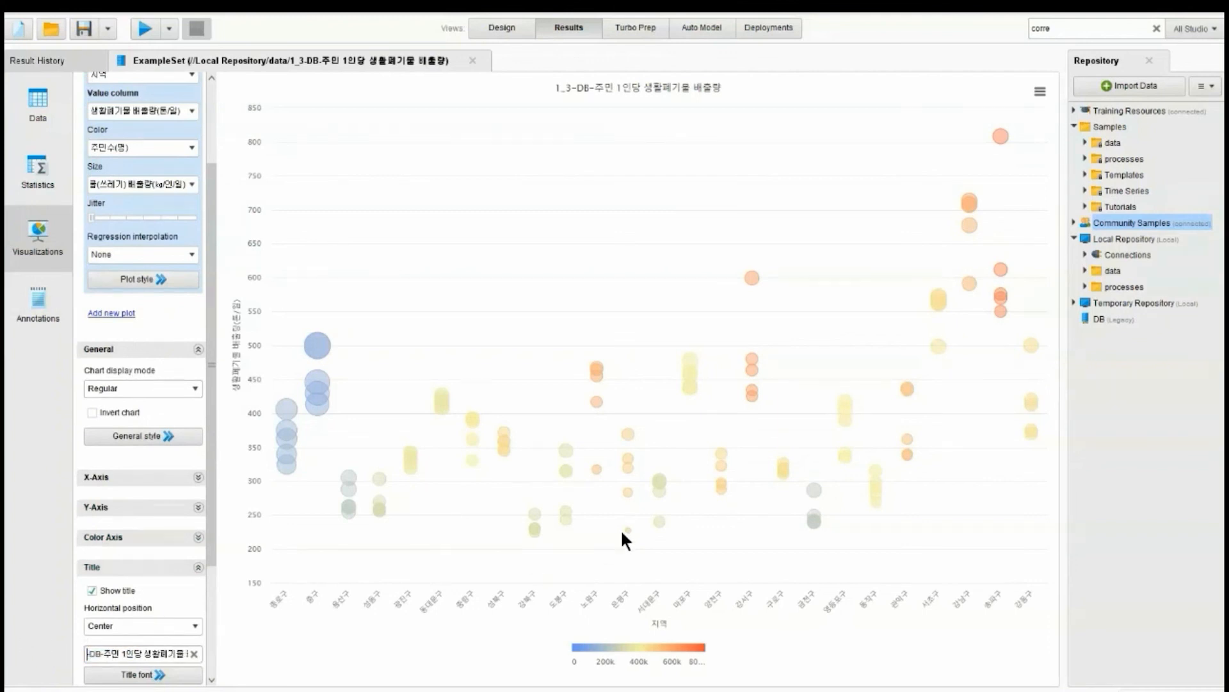
pyautogui.press('Delete')
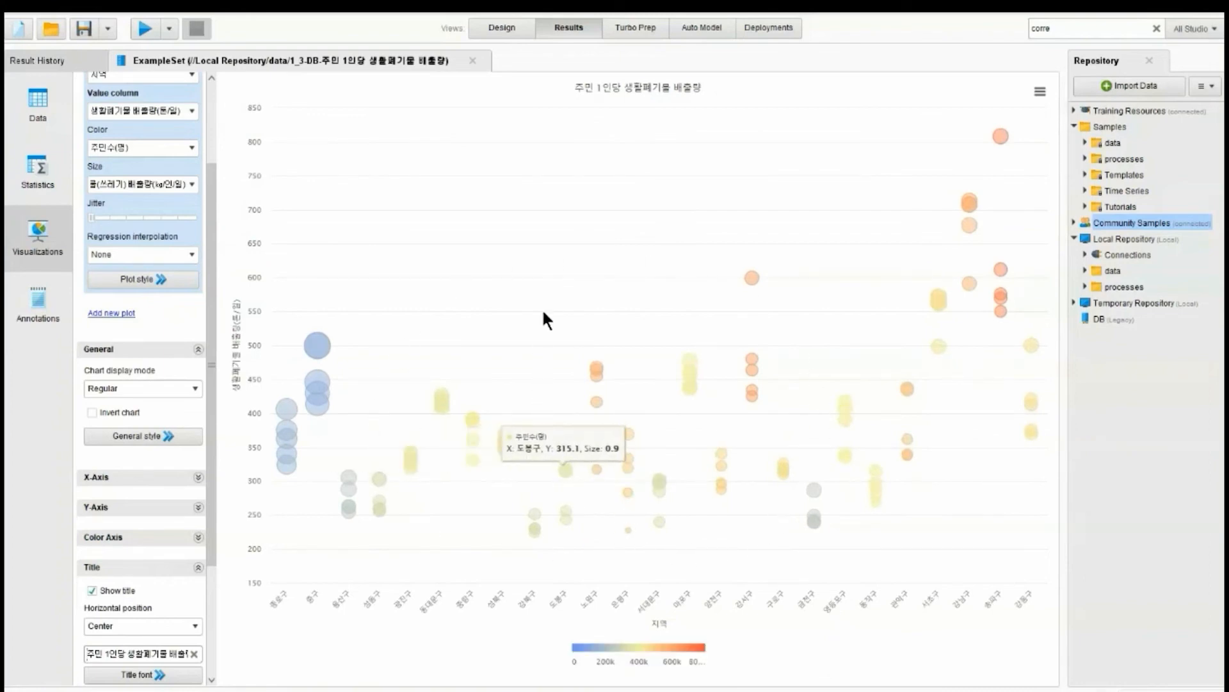
# - Review the file formats available for exporting the bubble chart without exporting it
pyautogui.click(1040, 92)
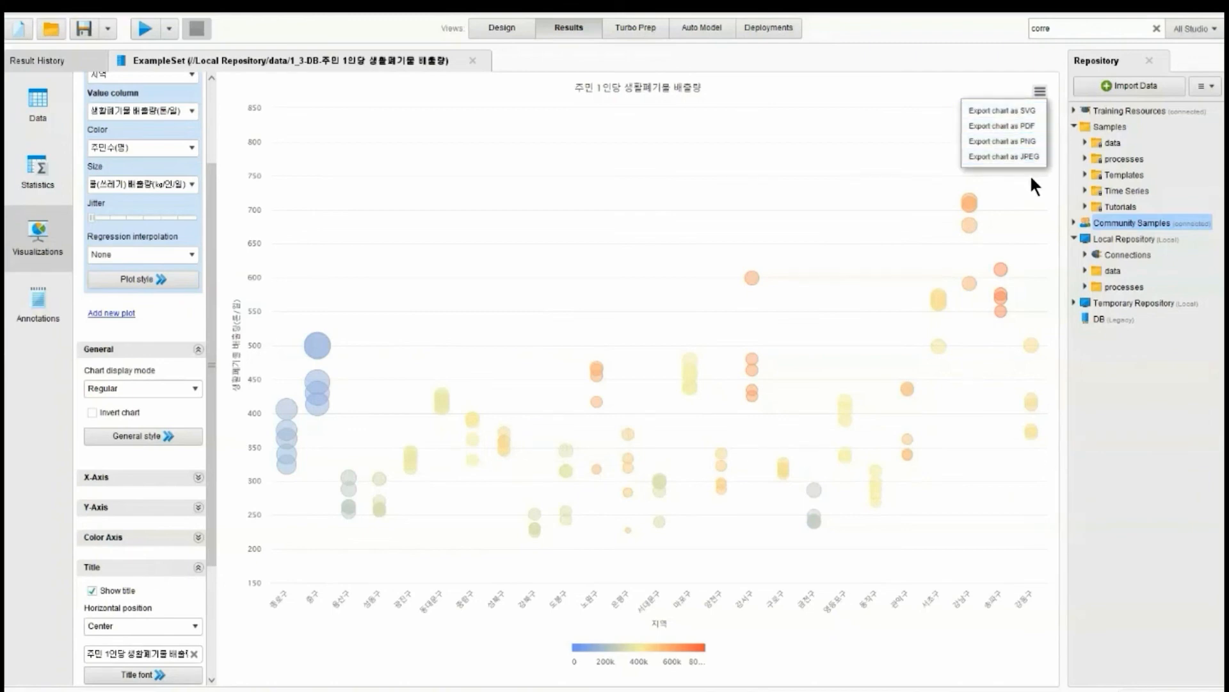
pyautogui.click(1040, 92)
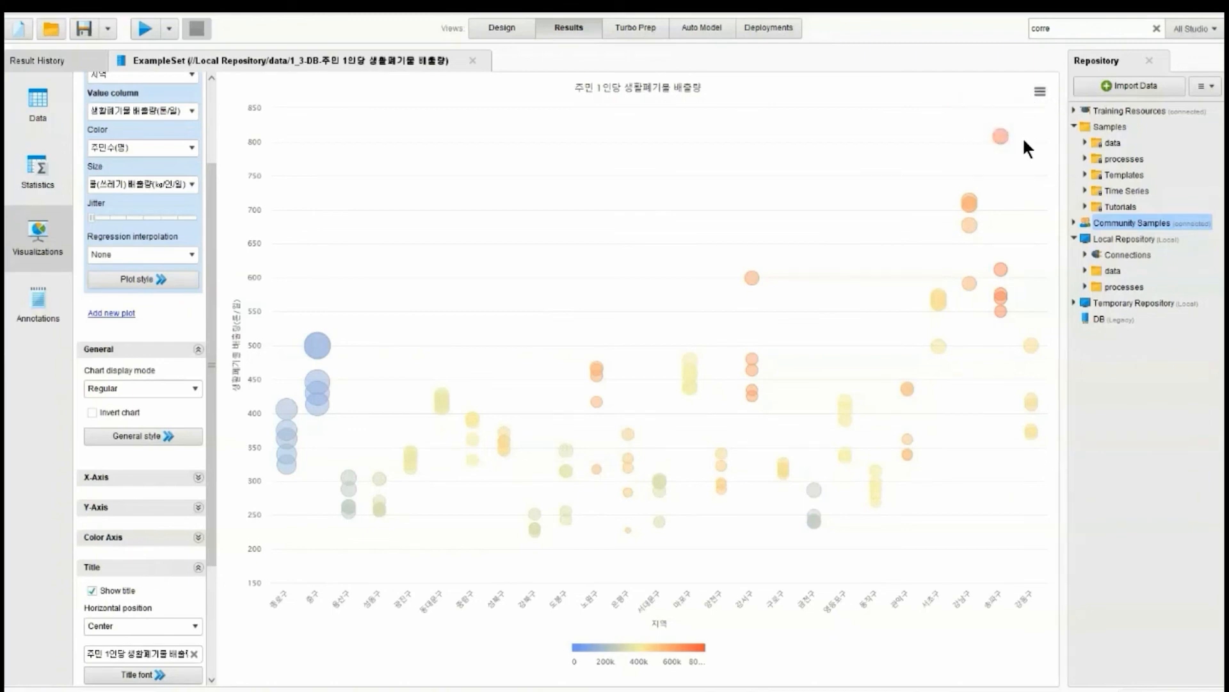